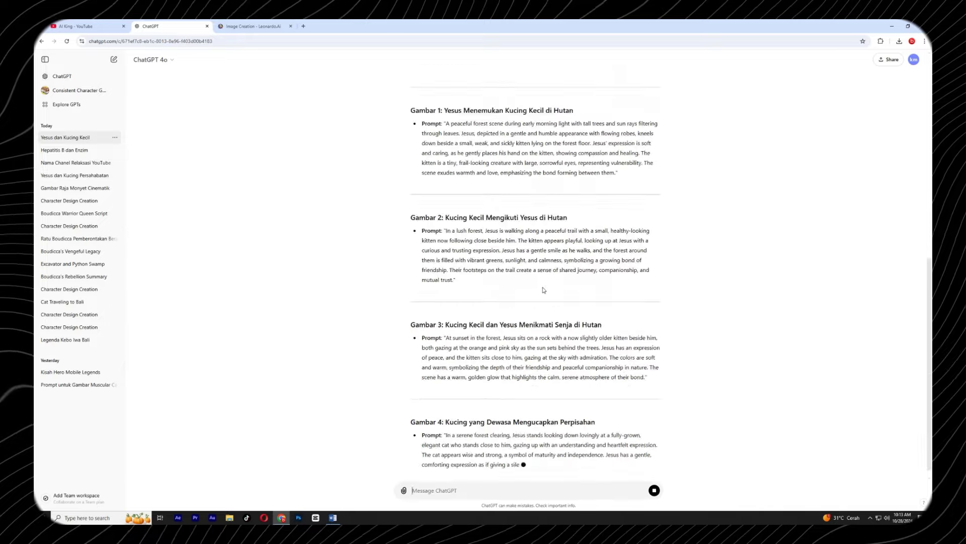
# Step: Review the story and the five Gambar image prompts in the chat response
pyautogui.scroll(7, 557, 386)
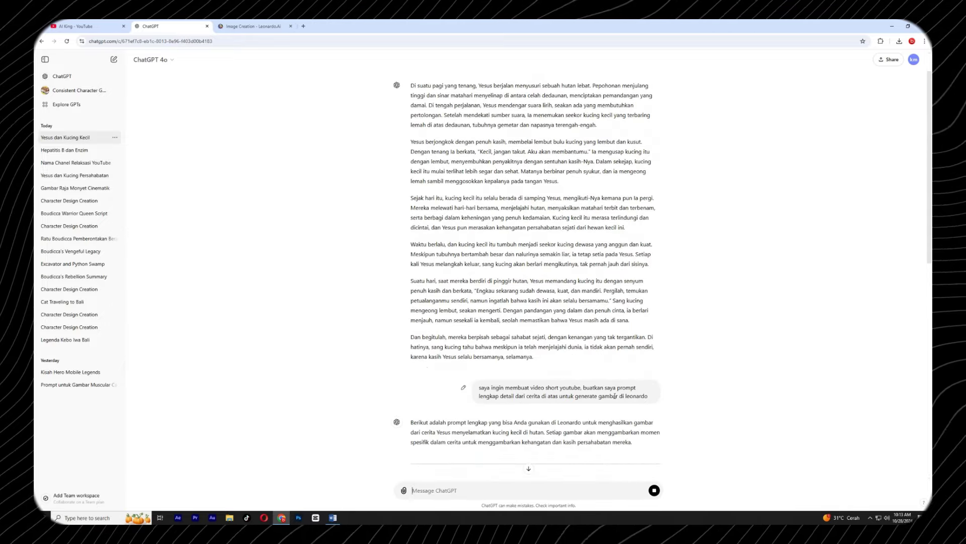
pyautogui.scroll(-10, 705, 302)
pyautogui.scroll(-3, 712, 267)
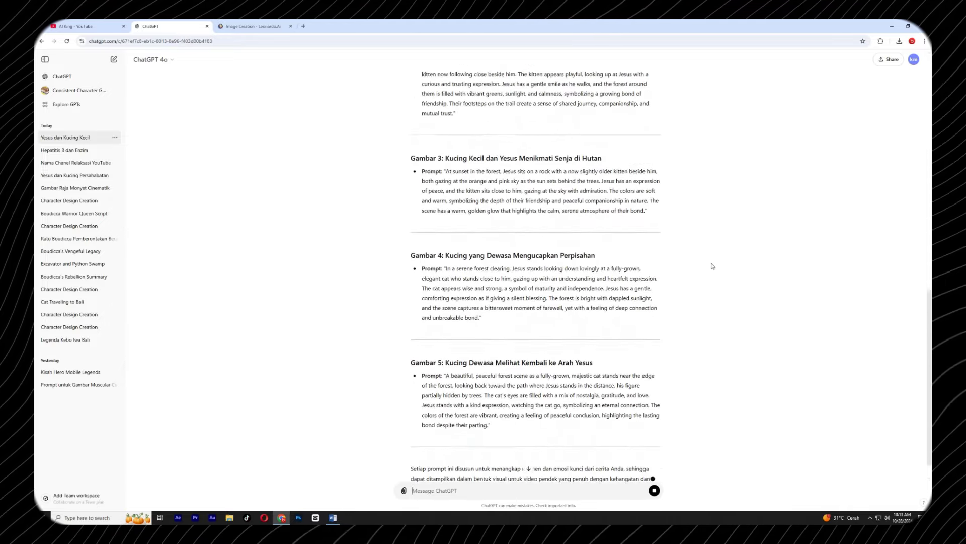
pyautogui.scroll(15, 696, 250)
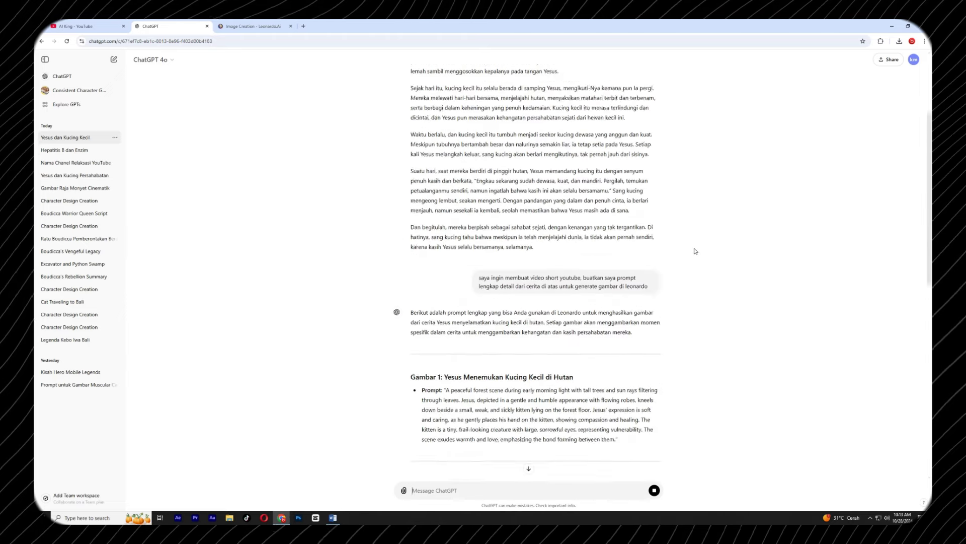
pyautogui.moveTo(410, 121); pyautogui.dragTo(658, 372)
pyautogui.click(674, 389)
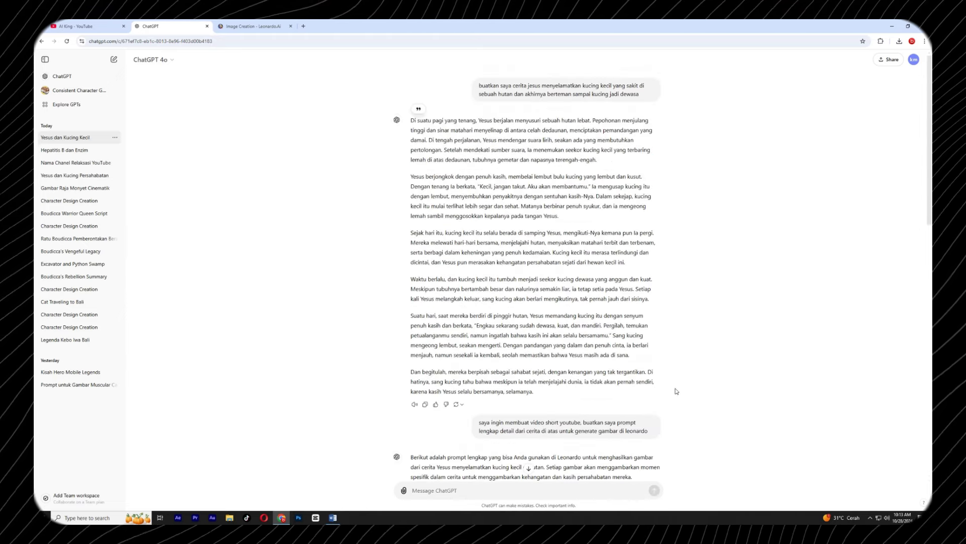
pyautogui.scroll(-8, 671, 346)
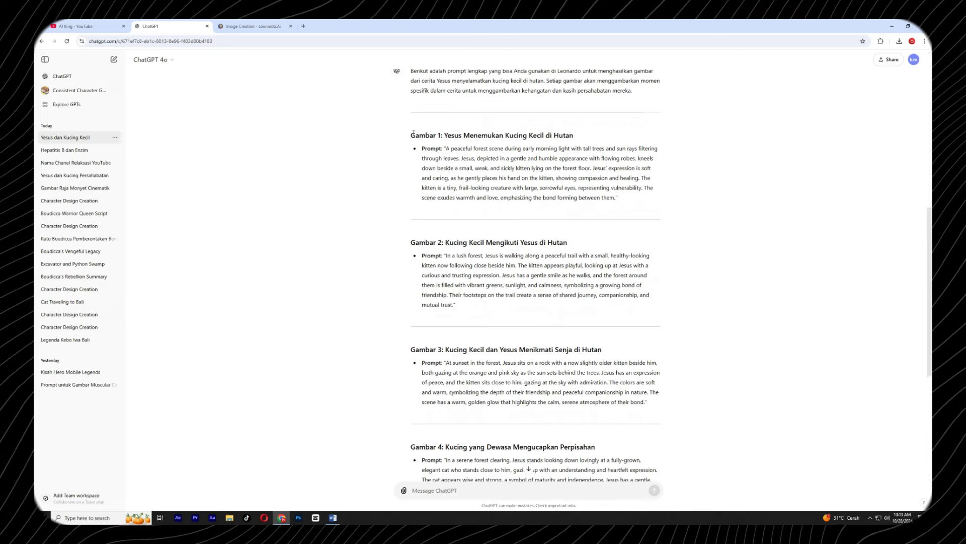
pyautogui.moveTo(413, 134); pyautogui.dragTo(596, 373)
pyautogui.click(582, 375)
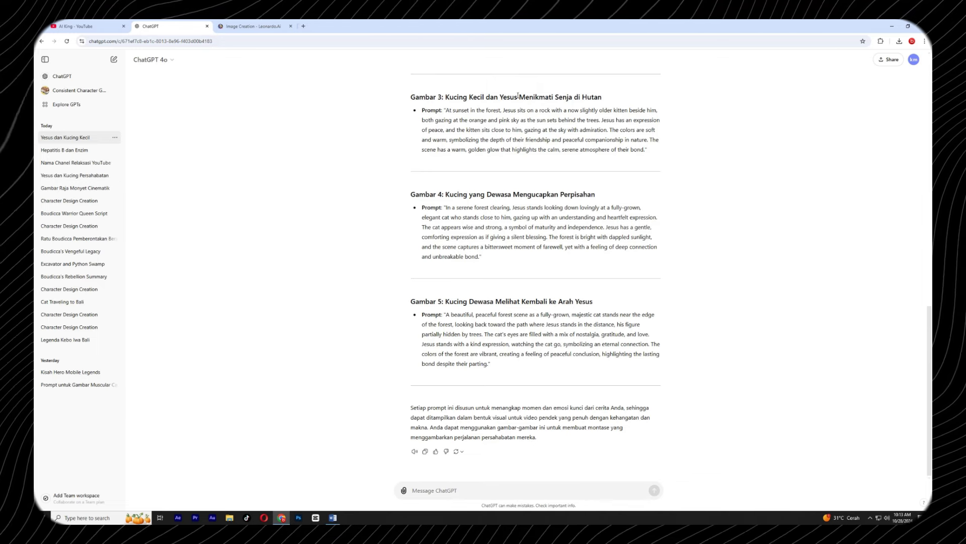
# Step: Copy the Gambar 1 prompt text and send it as a new chat message with ",9:16" appended
pyautogui.scroll(3, 710, 183)
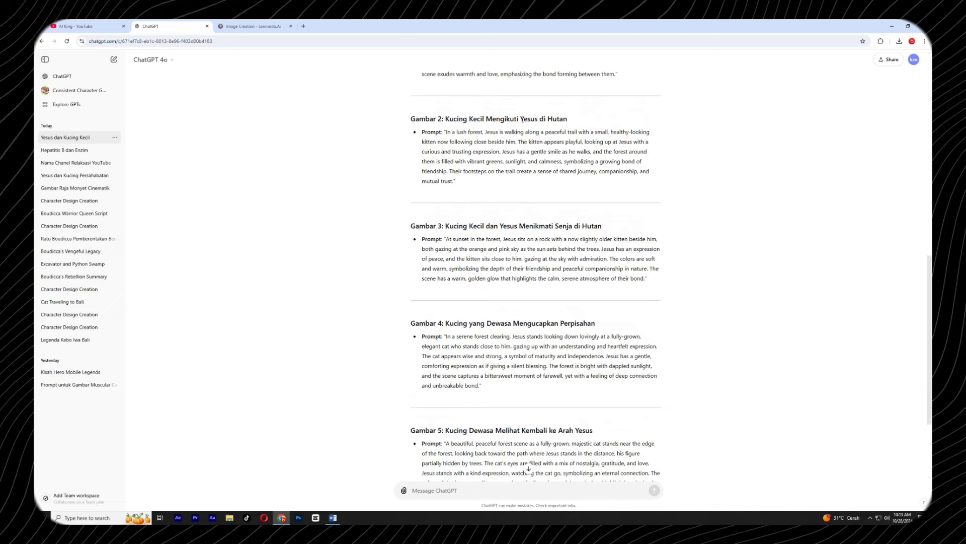
pyautogui.scroll(5, 709, 188)
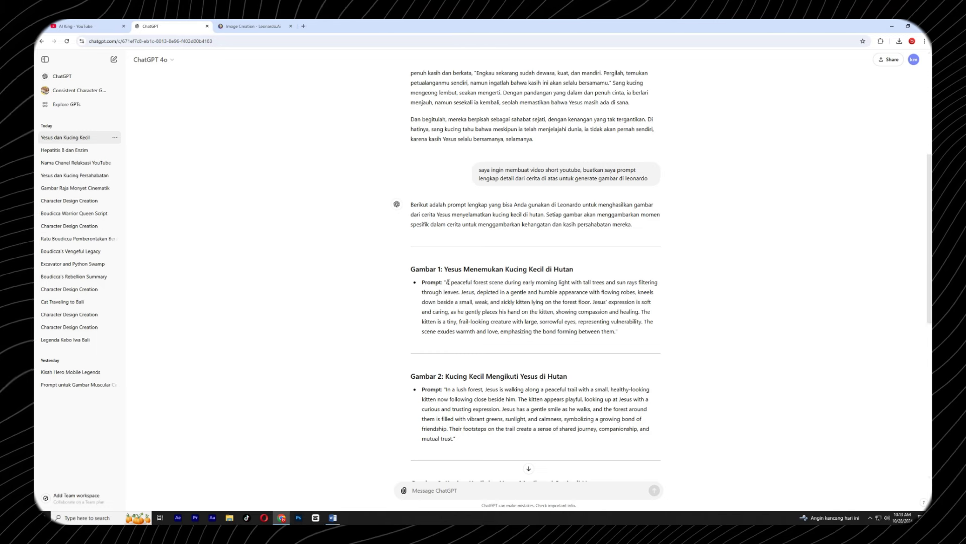
pyautogui.moveTo(447, 281); pyautogui.dragTo(619, 334)
pyautogui.hotkey('ctrl', 'c')
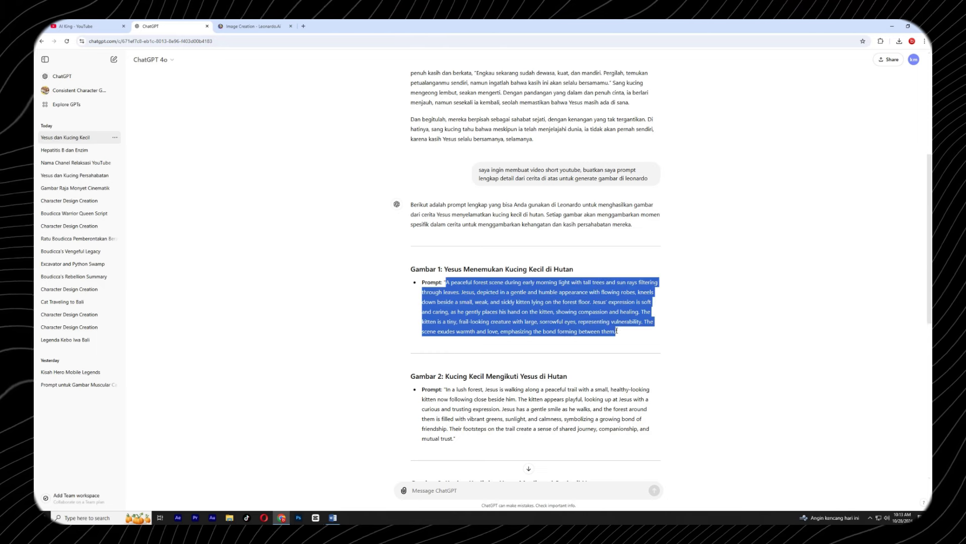
pyautogui.click(473, 489)
pyautogui.hotkey('ctrl', 'v')
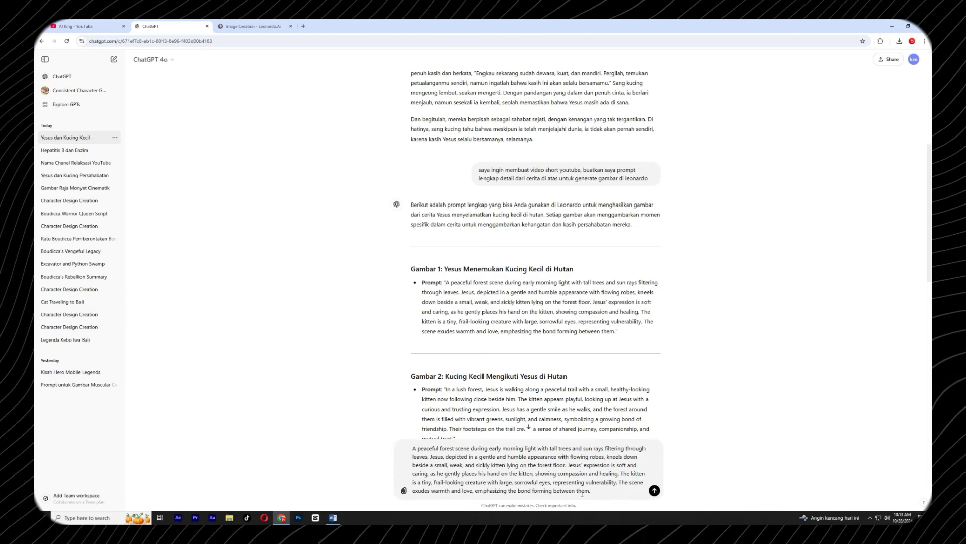
pyautogui.write(',9')
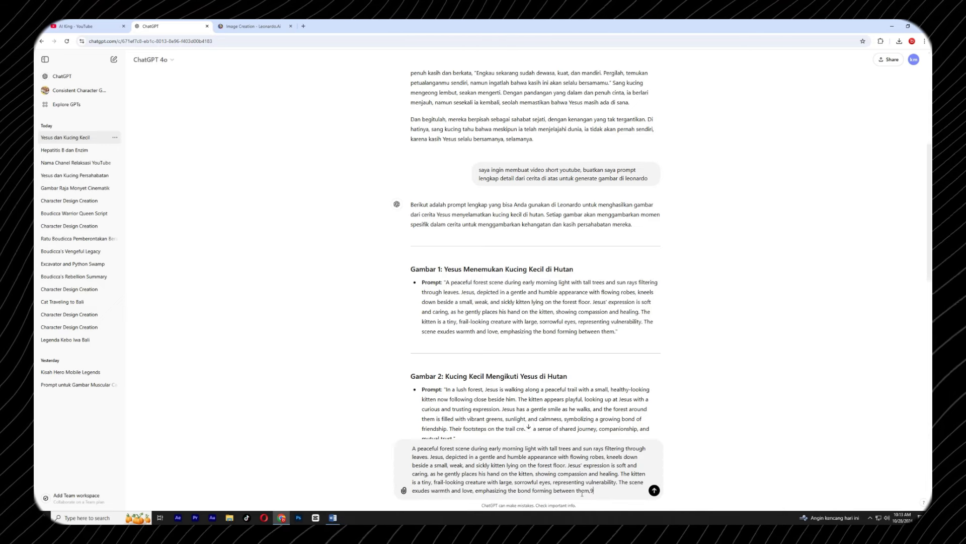
pyautogui.write(':16')
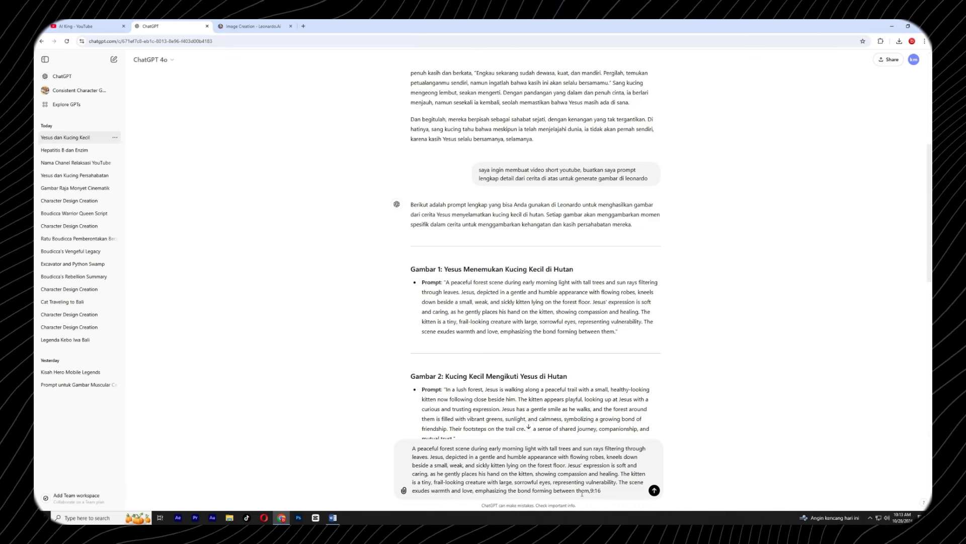
pyautogui.press('Return')
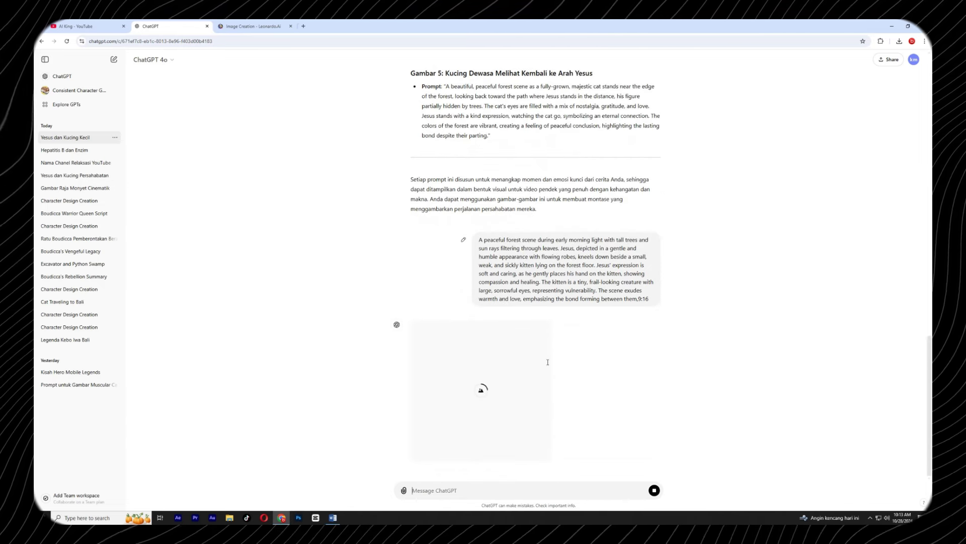
# Step: Switch to Leonardo.Ai's image creation page and check the available presets and the image aspect ratio settings
pyautogui.click(255, 26)
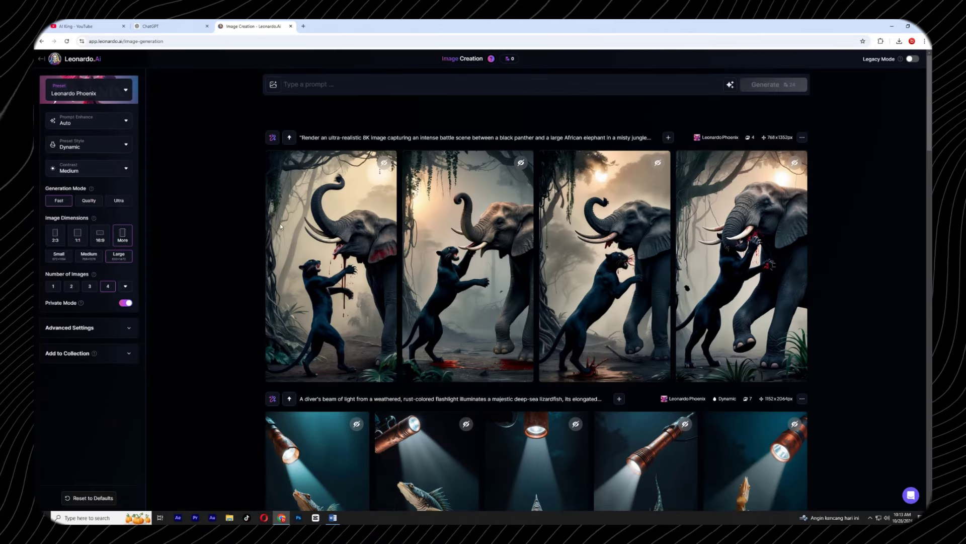
pyautogui.click(107, 91)
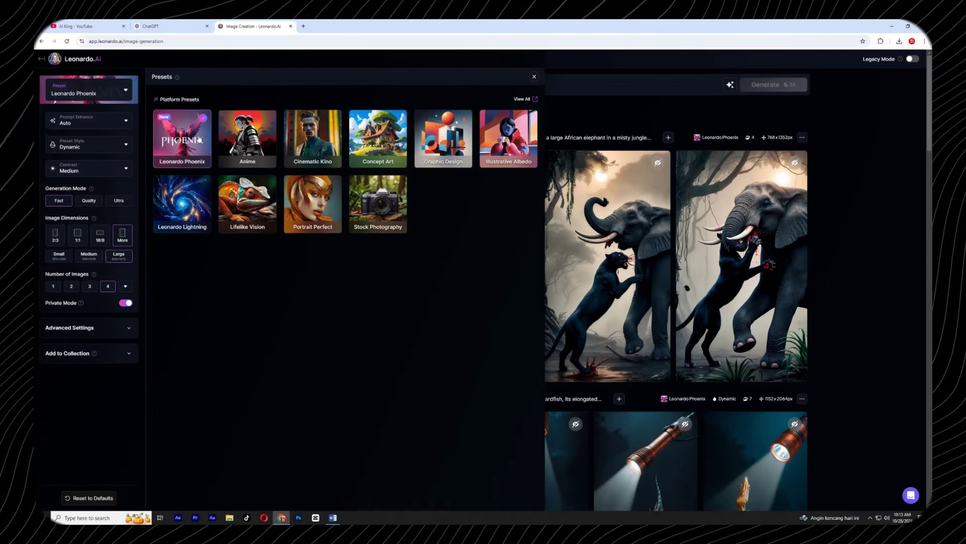
pyautogui.press('Escape')
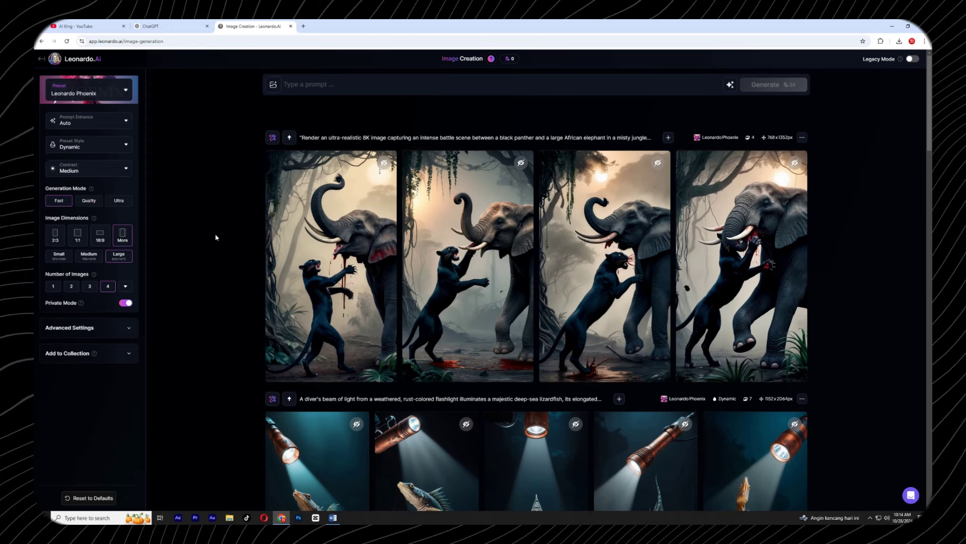
pyautogui.click(122, 240)
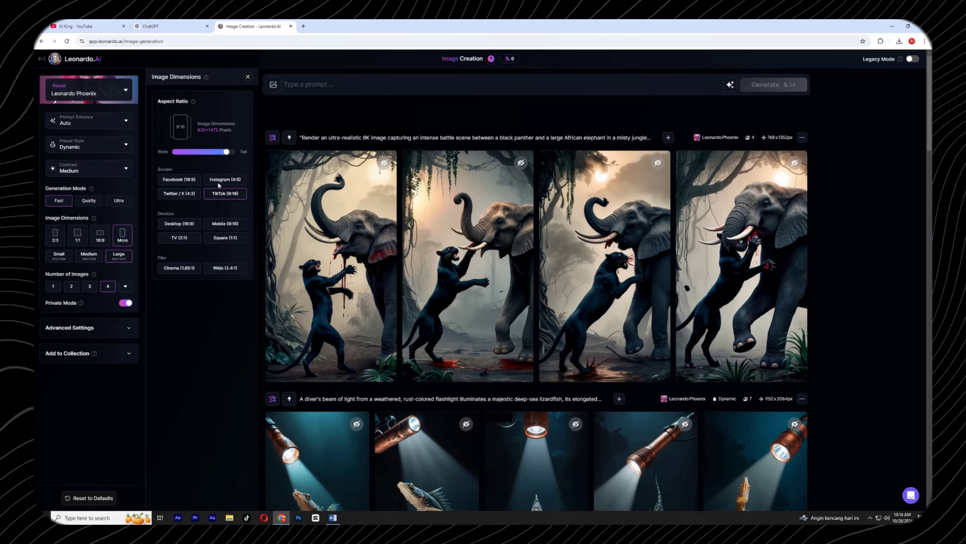
pyautogui.click(248, 77)
# Step: Generate images from the copied Gambar 1 prompt with ",3d animation" appended, and preview the first result enlarged
pyautogui.click(305, 82)
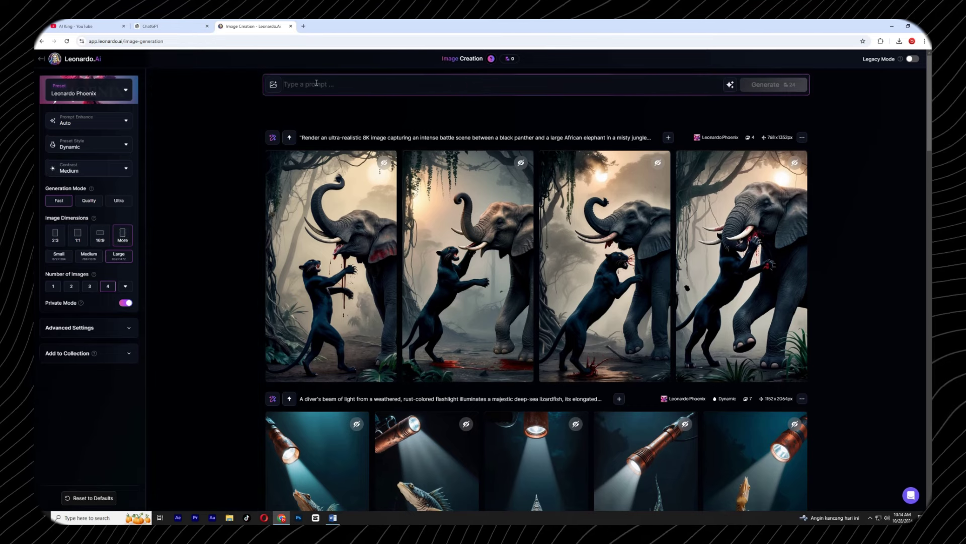
pyautogui.hotkey('ctrl', 'v')
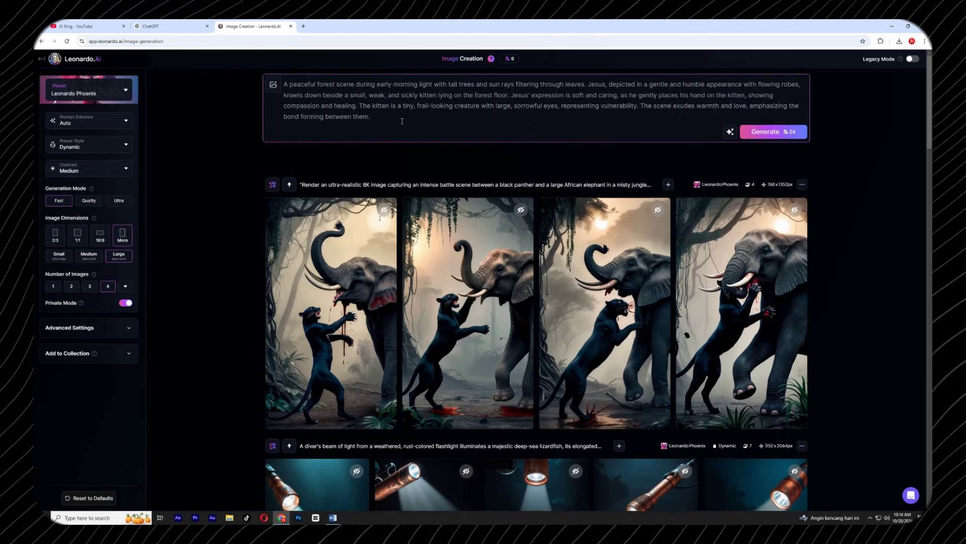
pyautogui.write('3d animation')
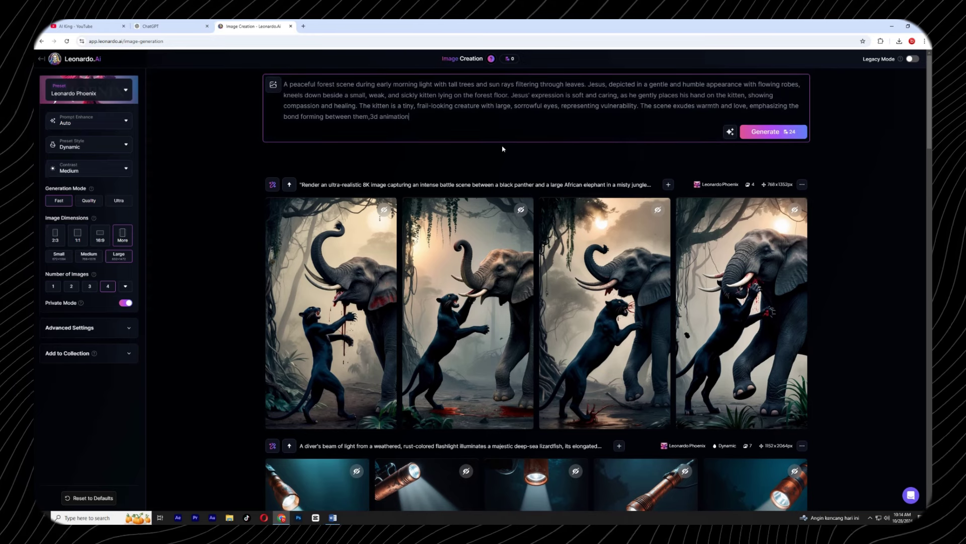
pyautogui.press('Return')
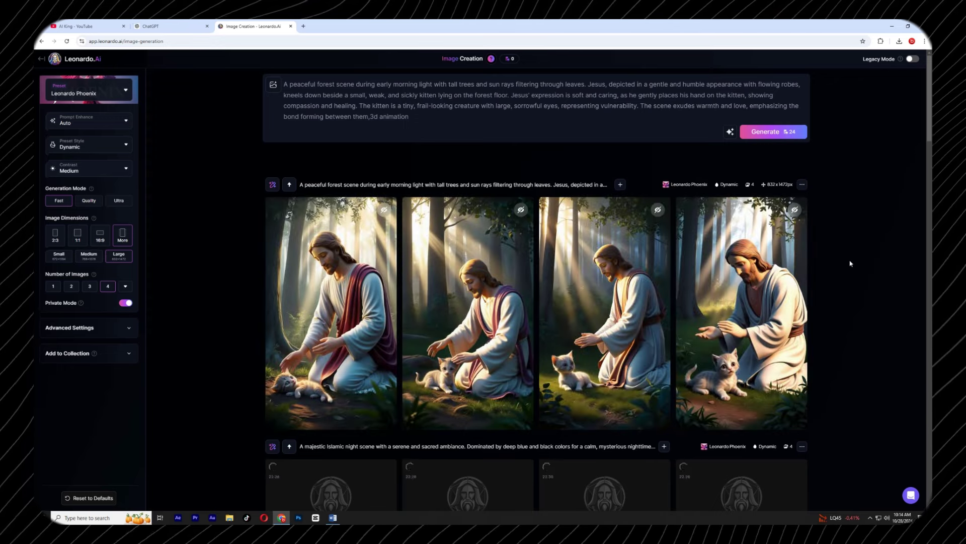
pyautogui.click(335, 292)
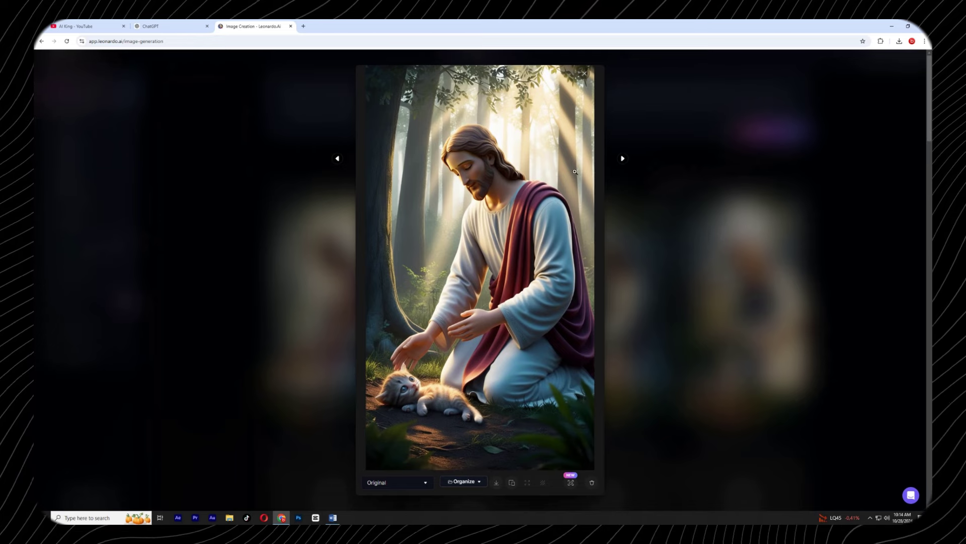
pyautogui.press('Escape')
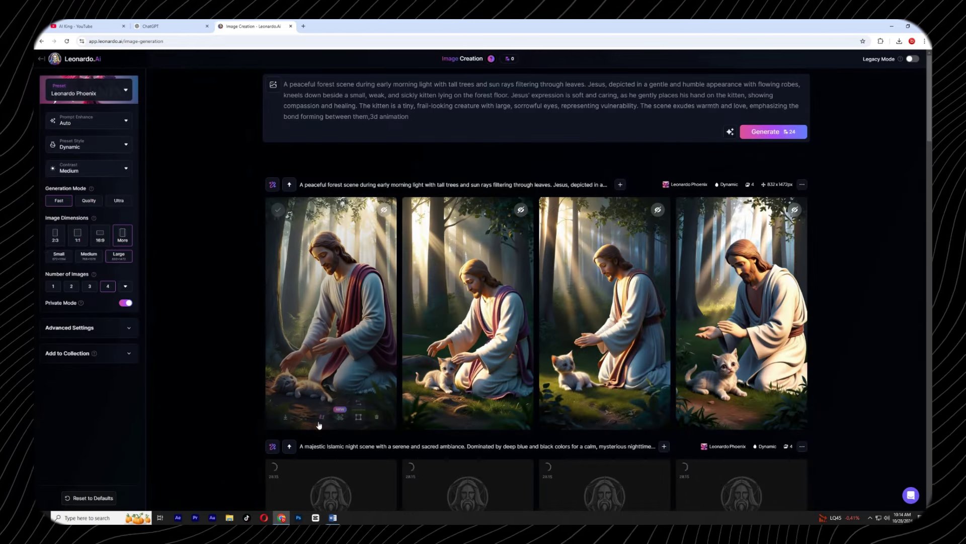
pyautogui.click(323, 418)
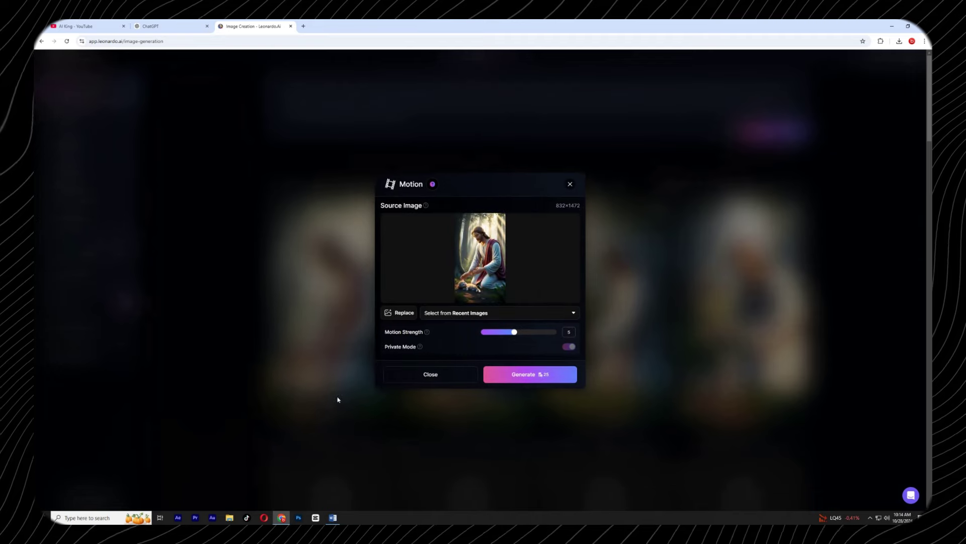
pyautogui.click(501, 333)
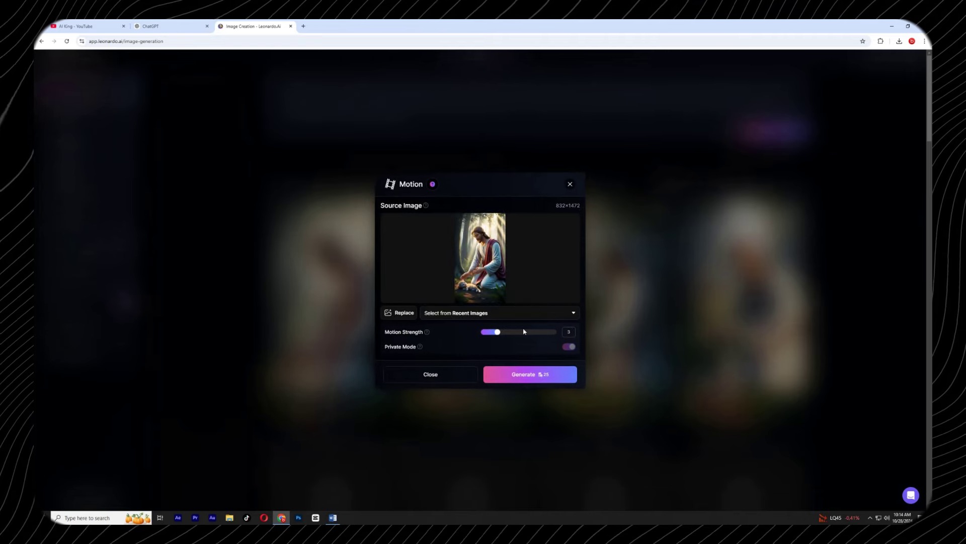
pyautogui.click(570, 186)
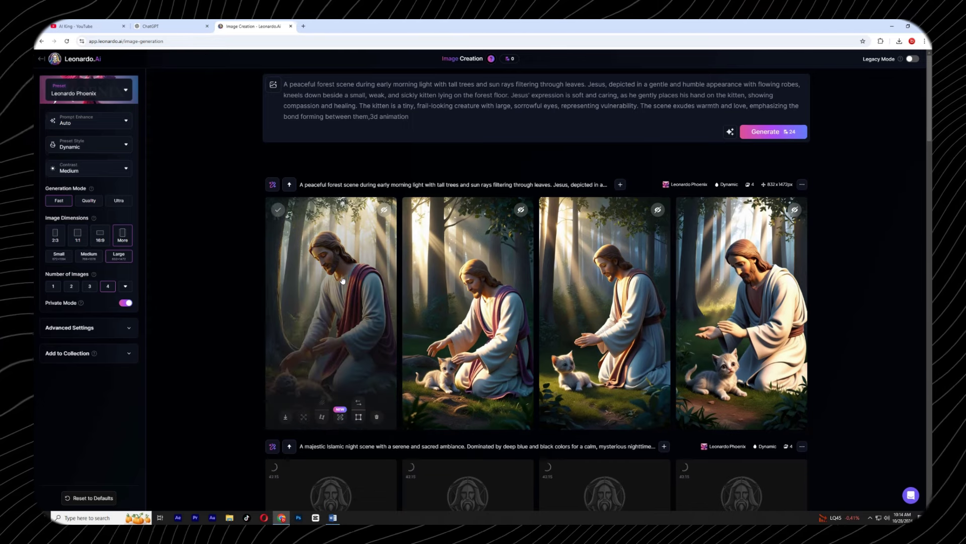
# Step: Download the first generated image of Jesus with the kitten, and preview the second image of the set enlarged
pyautogui.click(332, 327)
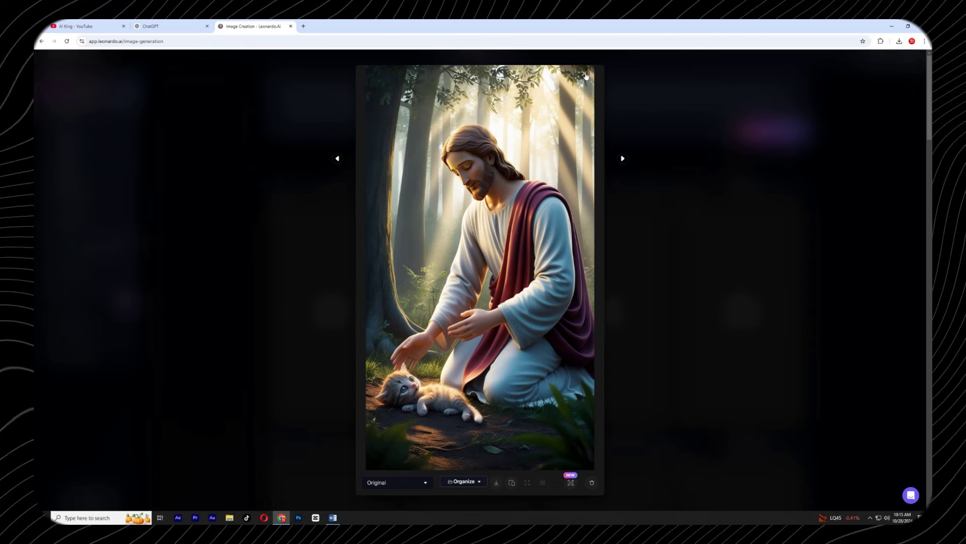
pyautogui.click(899, 168)
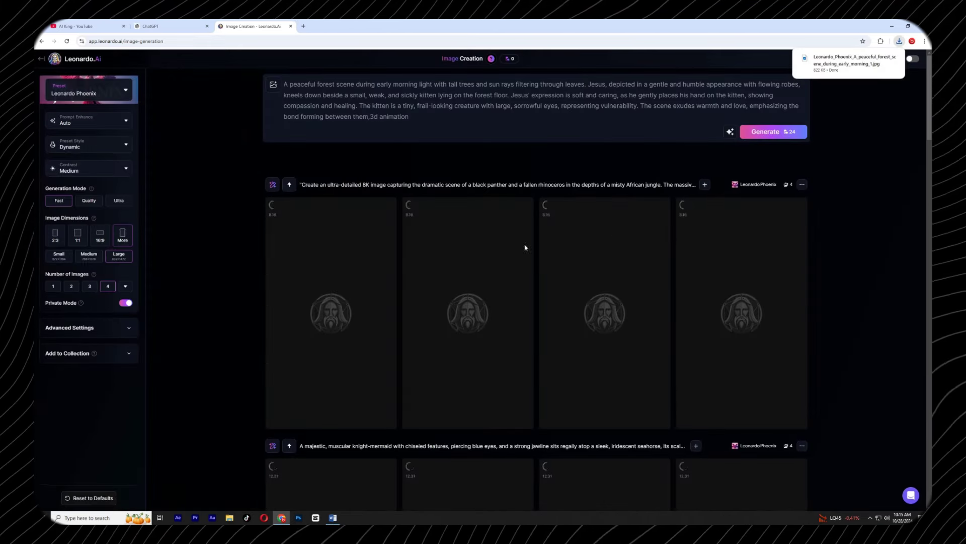
pyautogui.scroll(-5, 525, 248)
pyautogui.scroll(-2, 593, 288)
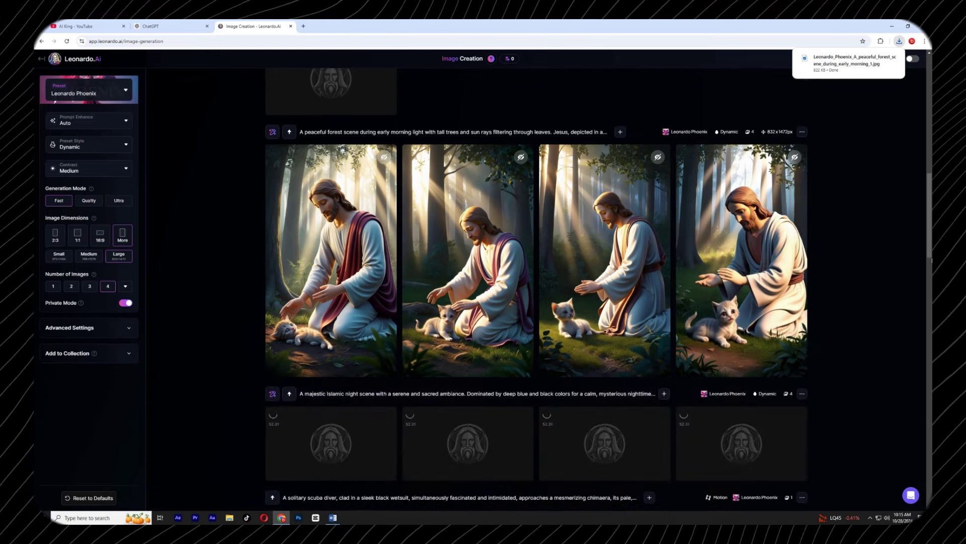
pyautogui.click(480, 249)
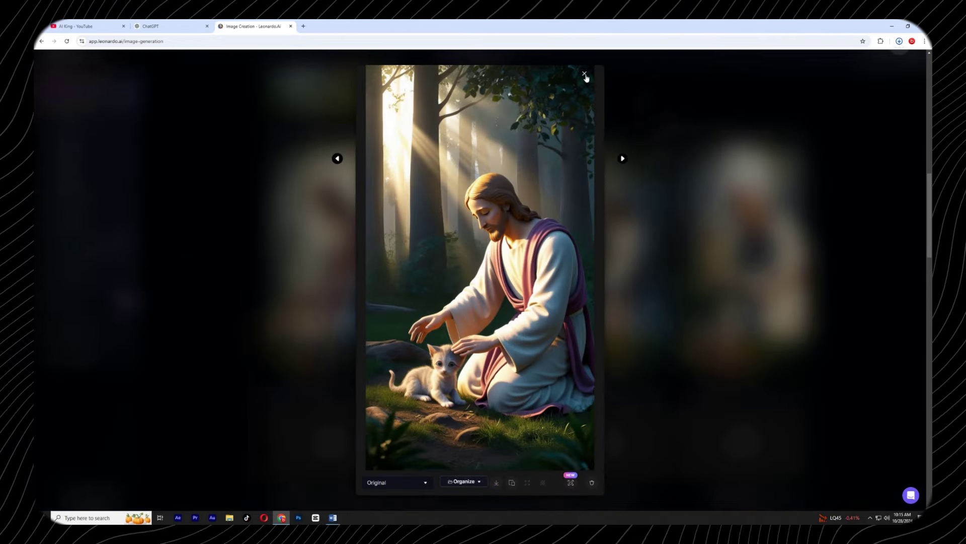
pyautogui.press('Escape')
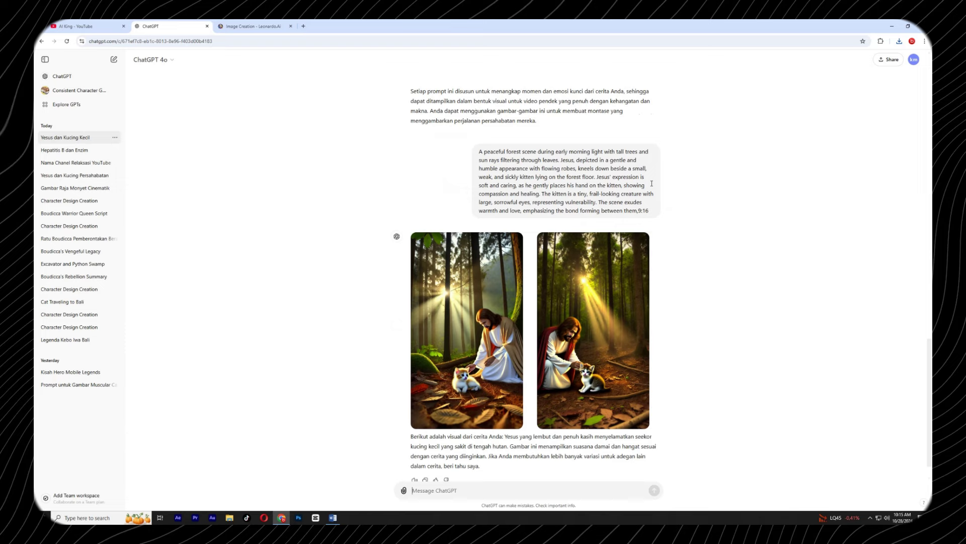
# Step: Switch back to ChatGPT and compare its two generated forest images at full size
pyautogui.scroll(-1, 701, 297)
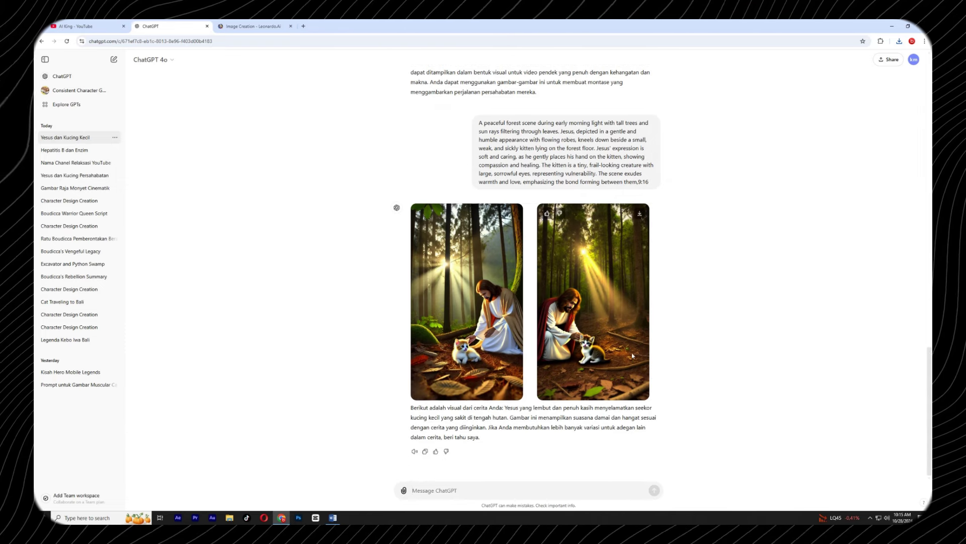
pyautogui.moveTo(470, 318)
pyautogui.click(462, 297)
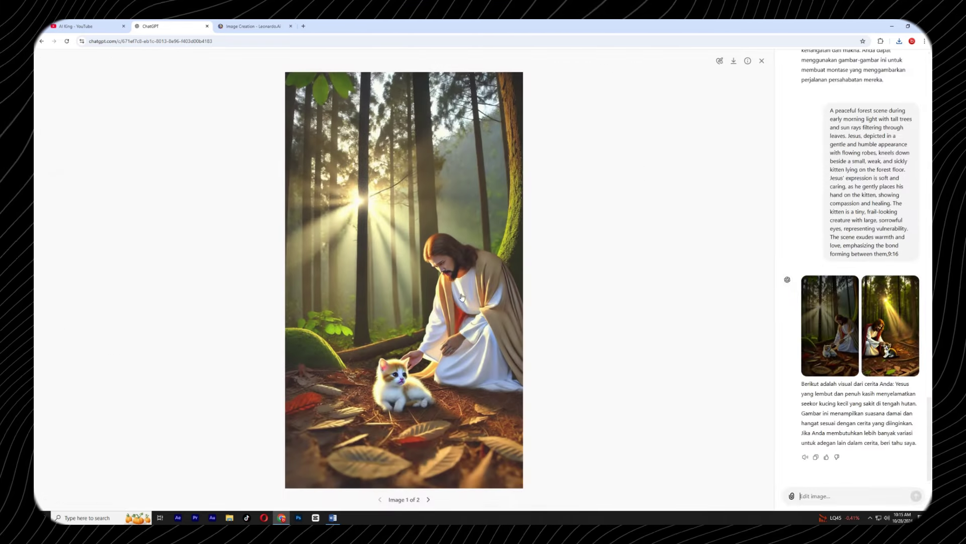
pyautogui.click(892, 326)
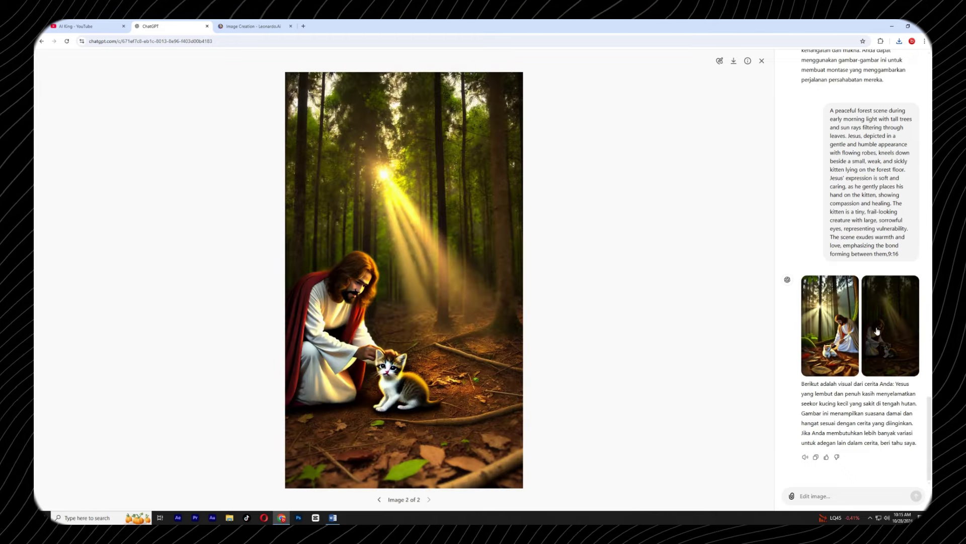
pyautogui.click(832, 333)
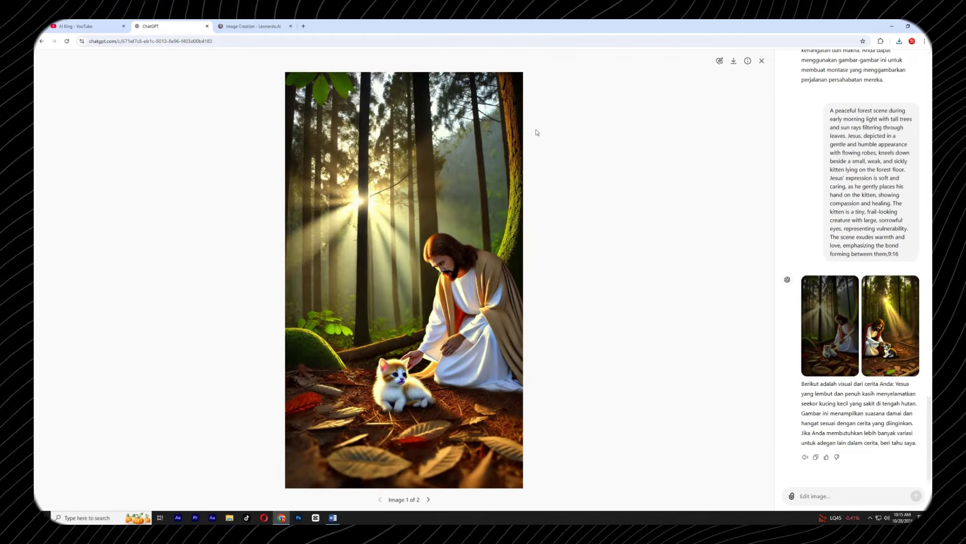
# Step: Close the enlarged ChatGPT image and compare Leonardo.Ai's generated set with the two ChatGPT results
pyautogui.click(761, 60)
pyautogui.click(265, 24)
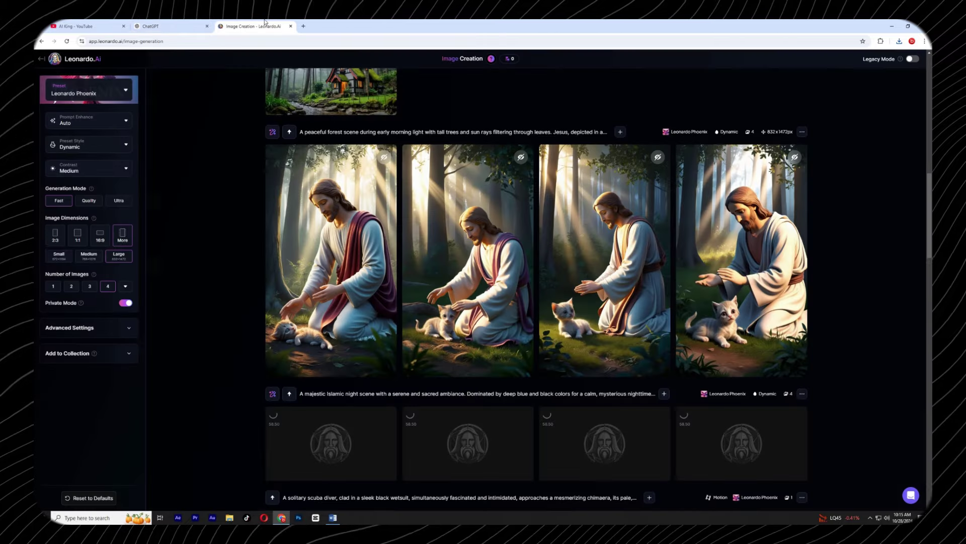
pyautogui.click(172, 26)
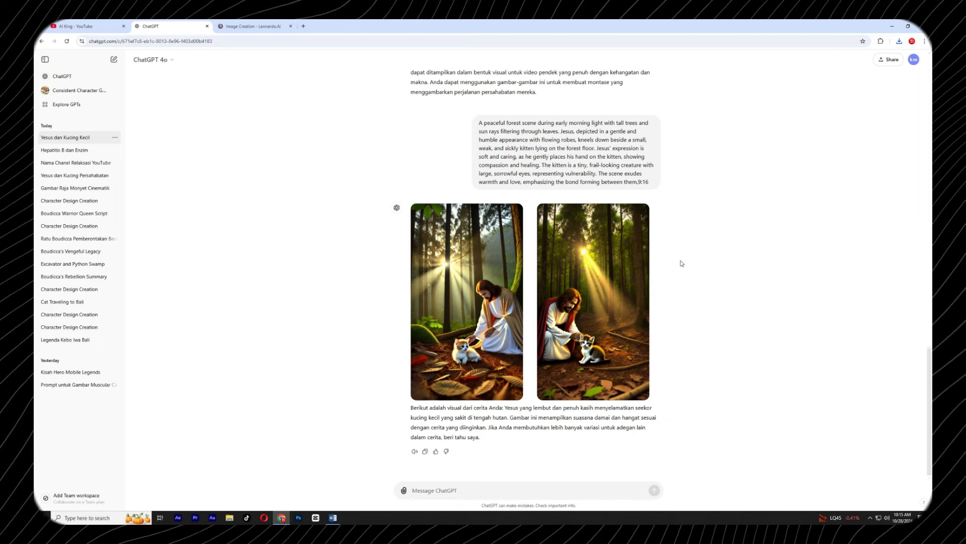
pyautogui.scroll(5, 703, 278)
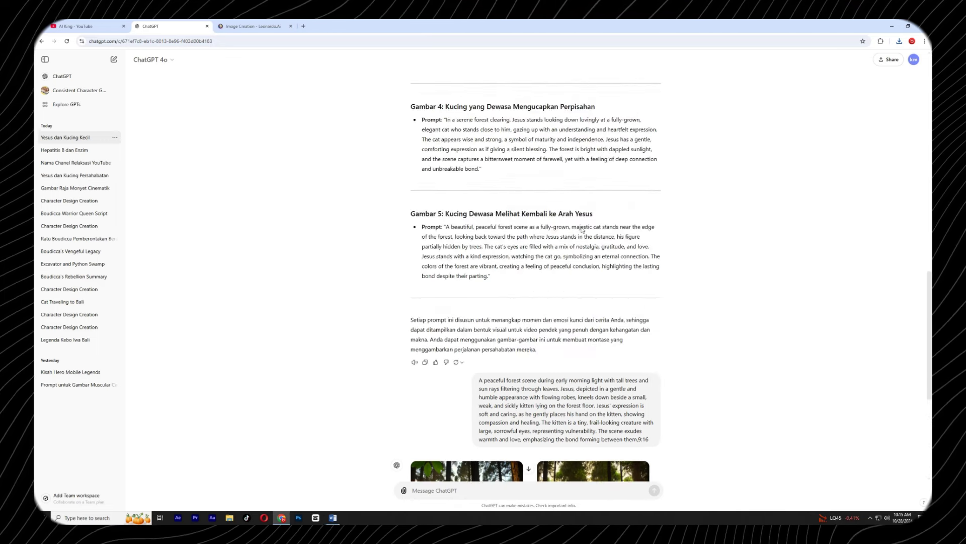
pyautogui.scroll(-5, 630, 252)
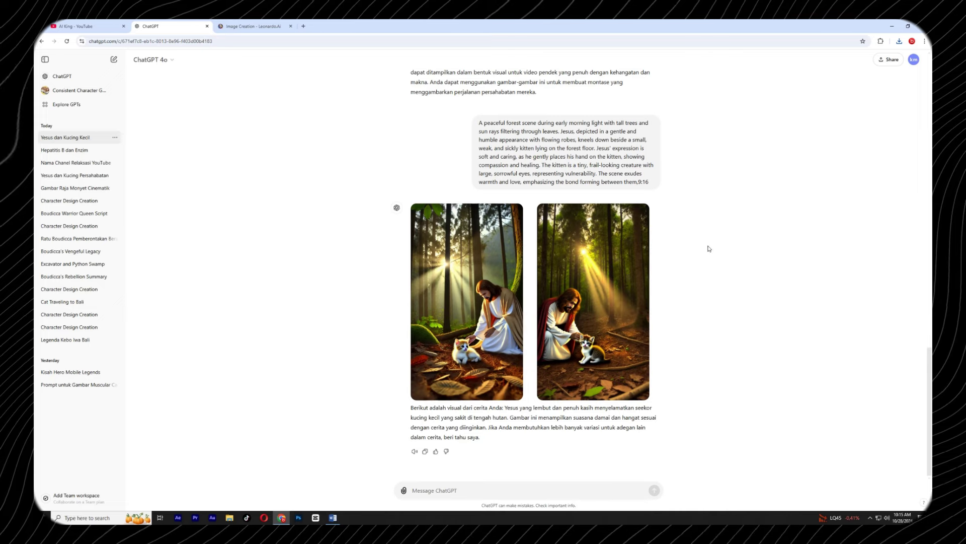
# Step: Copy the text of the Gambar 2 prompt about Jesus and the kitten on a forest trail from the ChatGPT answer
pyautogui.scroll(5, 708, 249)
pyautogui.scroll(3, 688, 268)
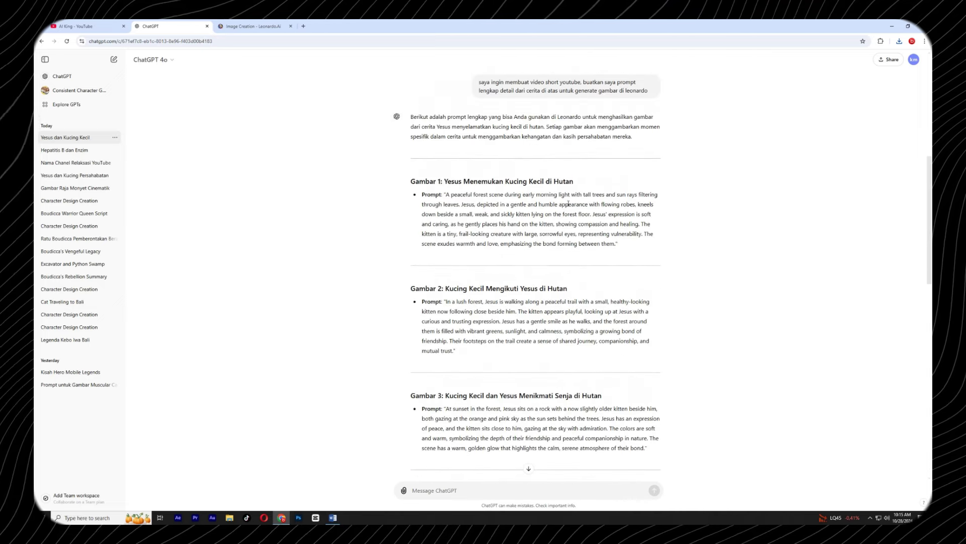
pyautogui.moveTo(445, 301); pyautogui.dragTo(456, 351)
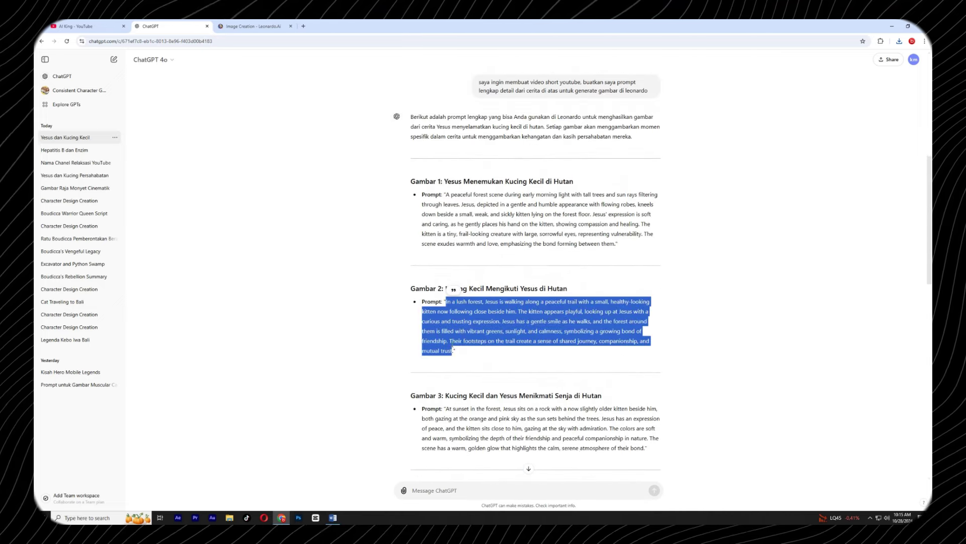
pyautogui.rightClick(455, 340)
pyautogui.click(476, 345)
# Step: In Leonardo.Ai, replace the prompt with the copied Gambar 2 text, keep ",3d animation" at its end, and generate the images
pyautogui.click(254, 25)
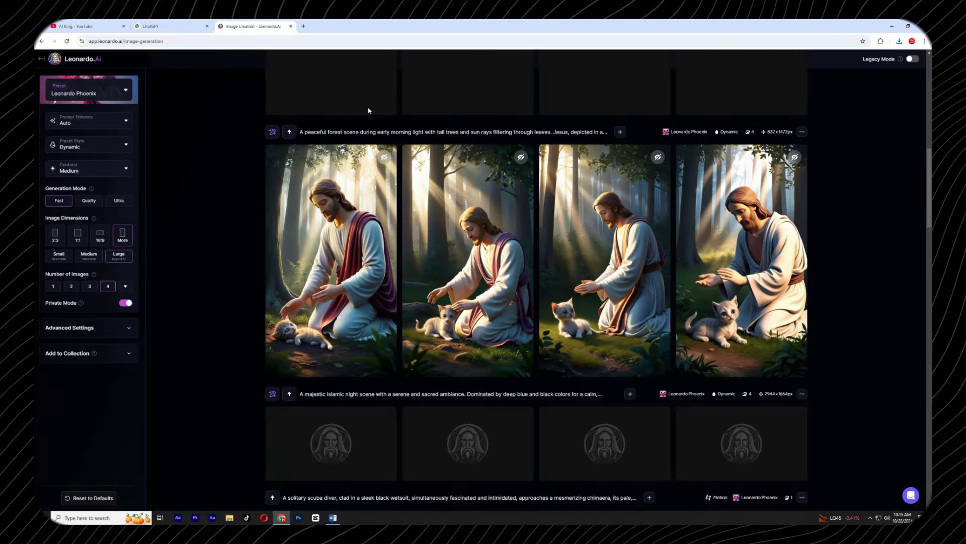
pyautogui.scroll(5, 463, 99)
pyautogui.click(462, 96)
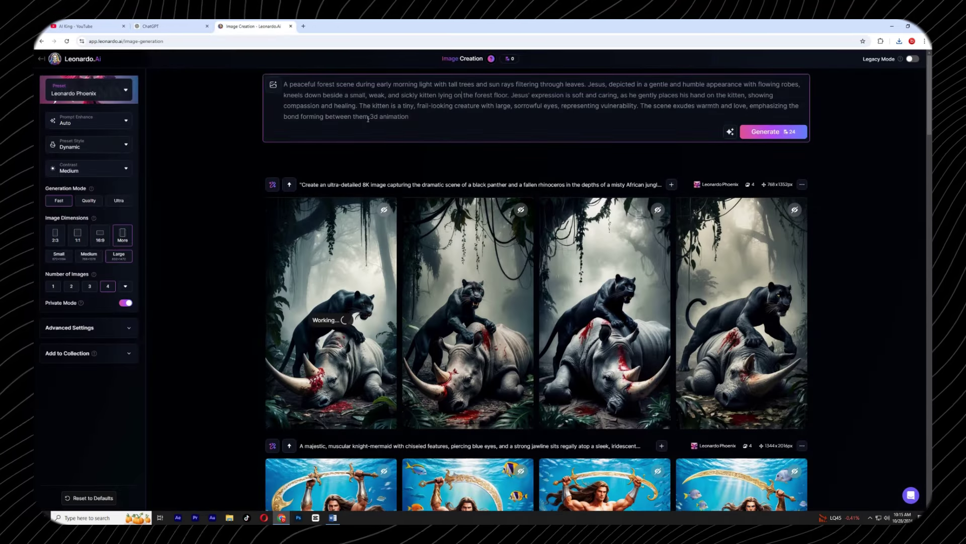
pyautogui.moveTo(370, 117); pyautogui.dragTo(283, 85)
pyautogui.hotkey('ctrl', 'v')
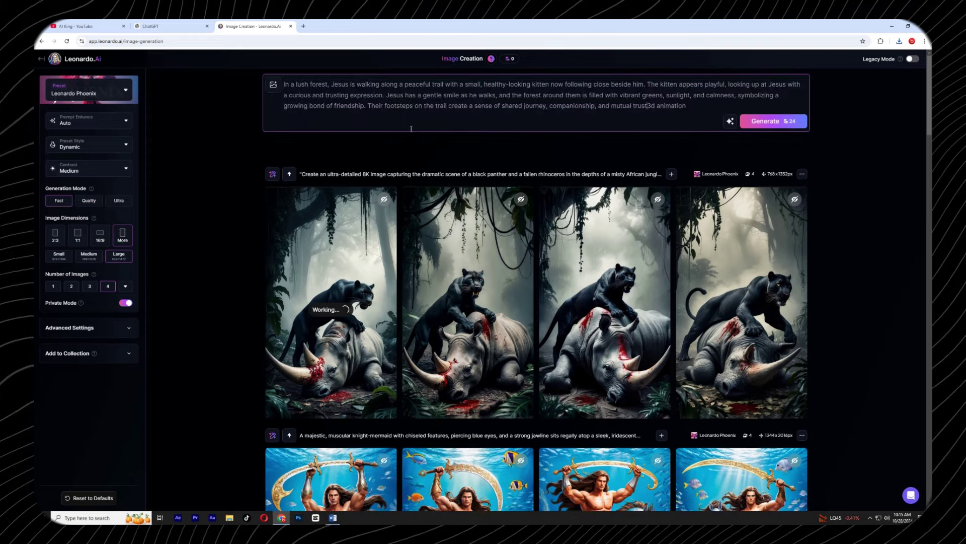
pyautogui.write(',')
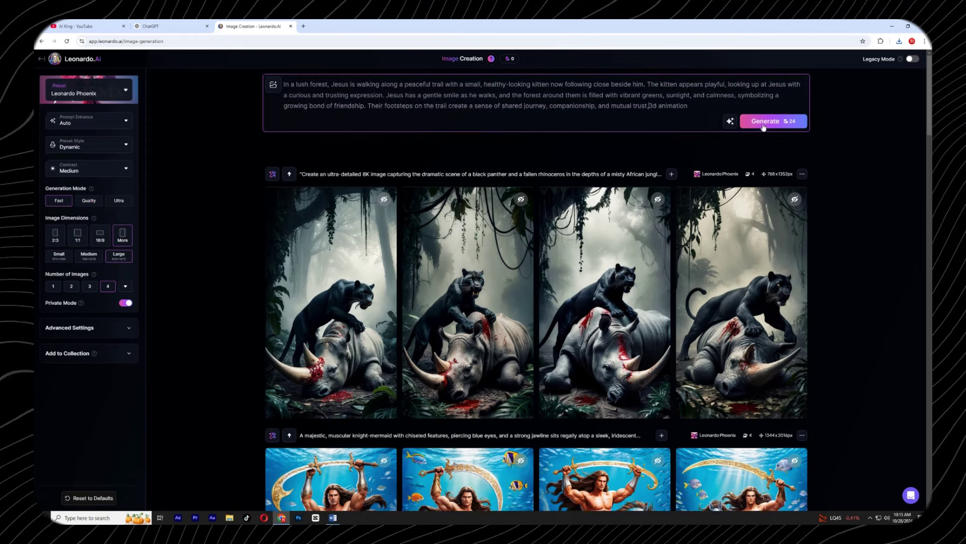
pyautogui.click(766, 123)
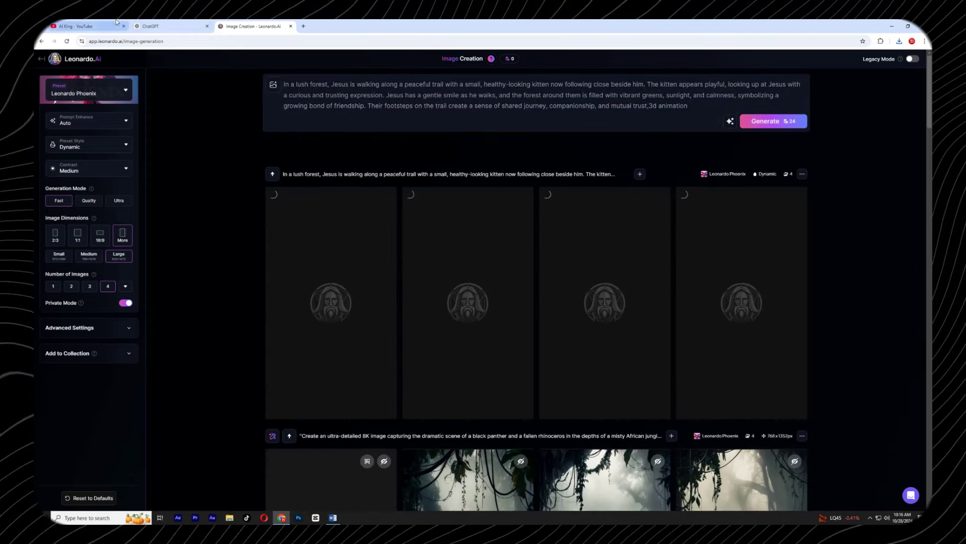
# Step: Switch to ChatGPT and review the story text and the remaining Gambar prompts
pyautogui.click(156, 25)
pyautogui.scroll(-3, 577, 287)
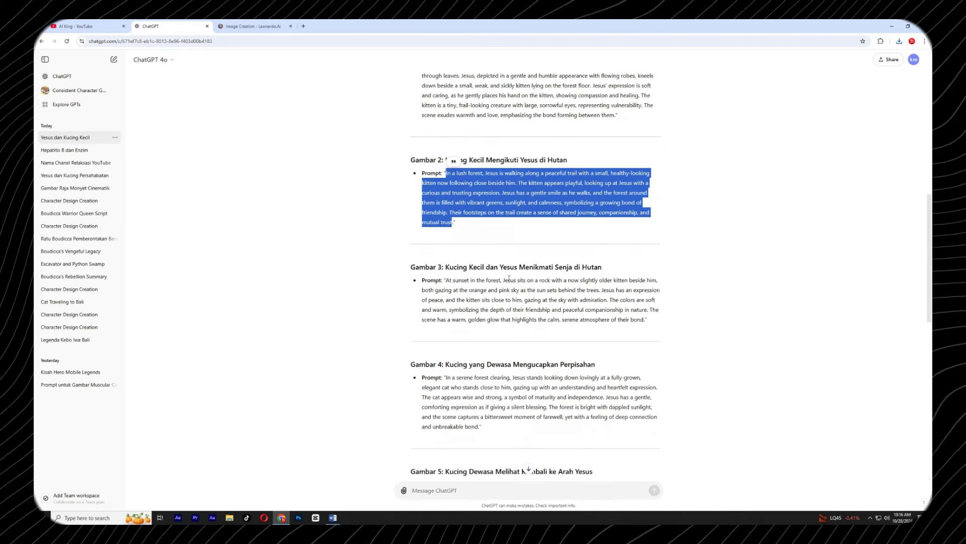
pyautogui.scroll(-3, 576, 286)
pyautogui.scroll(3, 576, 287)
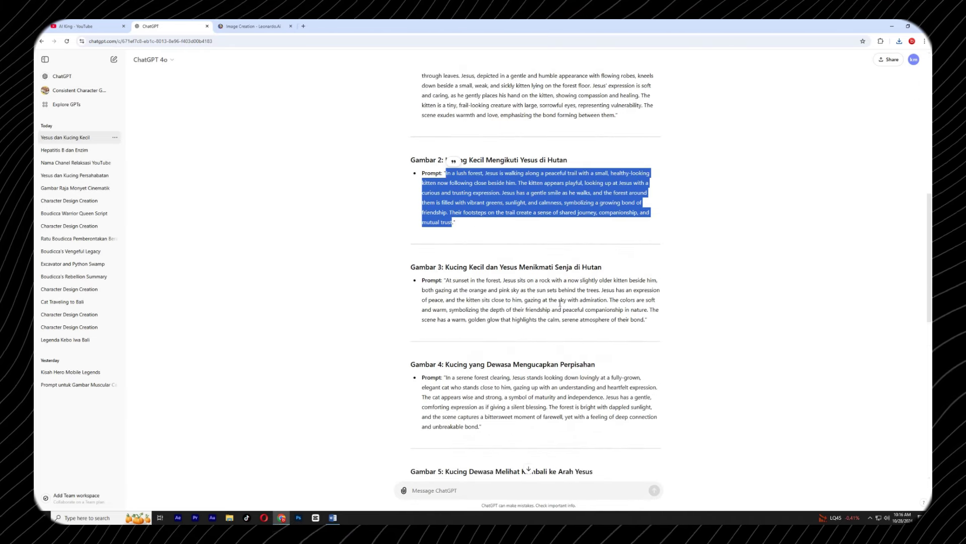
pyautogui.scroll(8, 549, 286)
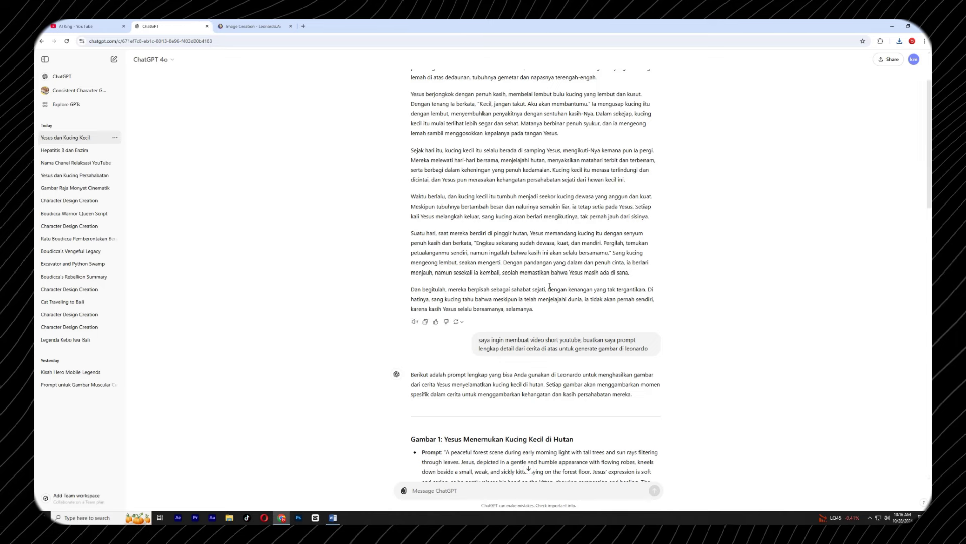
pyautogui.scroll(-5, 550, 287)
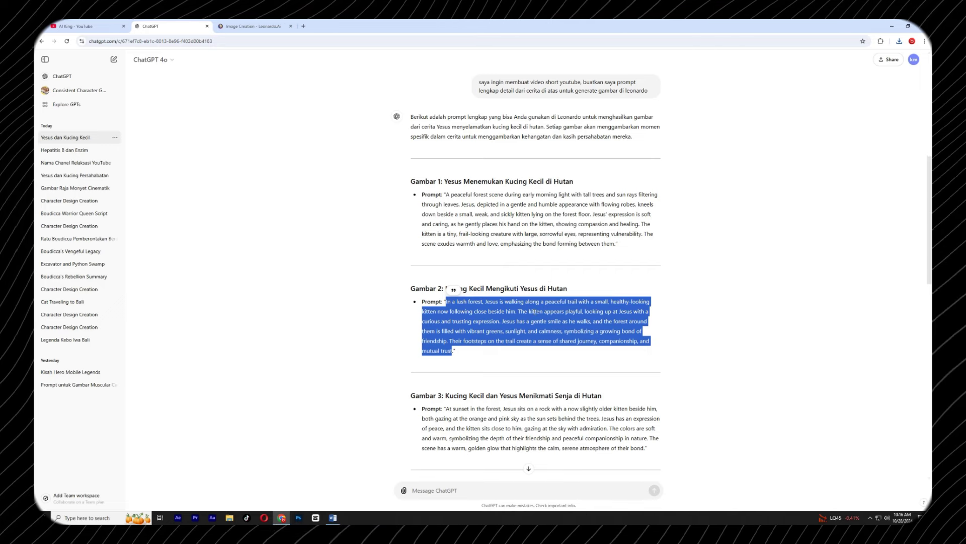
pyautogui.scroll(-3, 549, 288)
# Step: Return to Leonardo.Ai and download from the generated set of Jesus walking the forest trail with the kitten
pyautogui.click(261, 22)
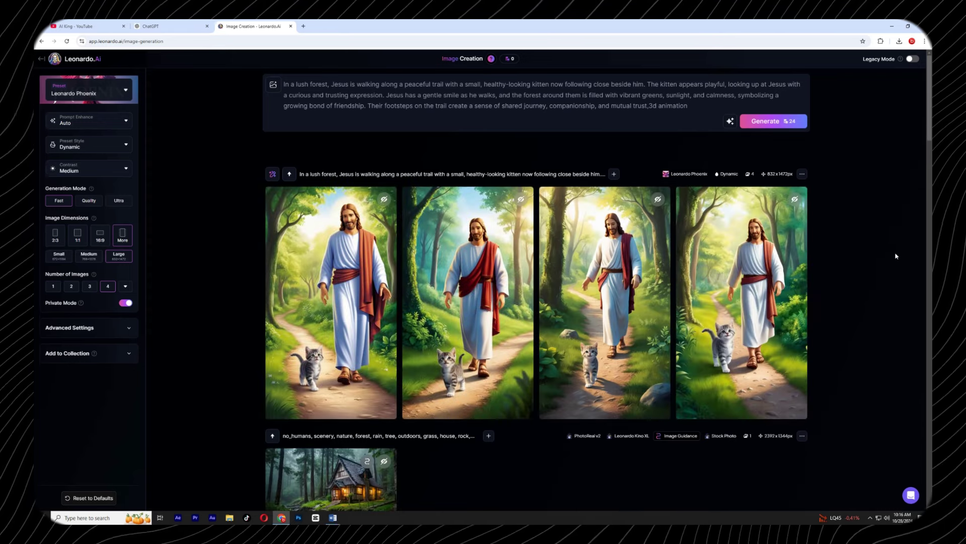
pyautogui.moveTo(597, 280)
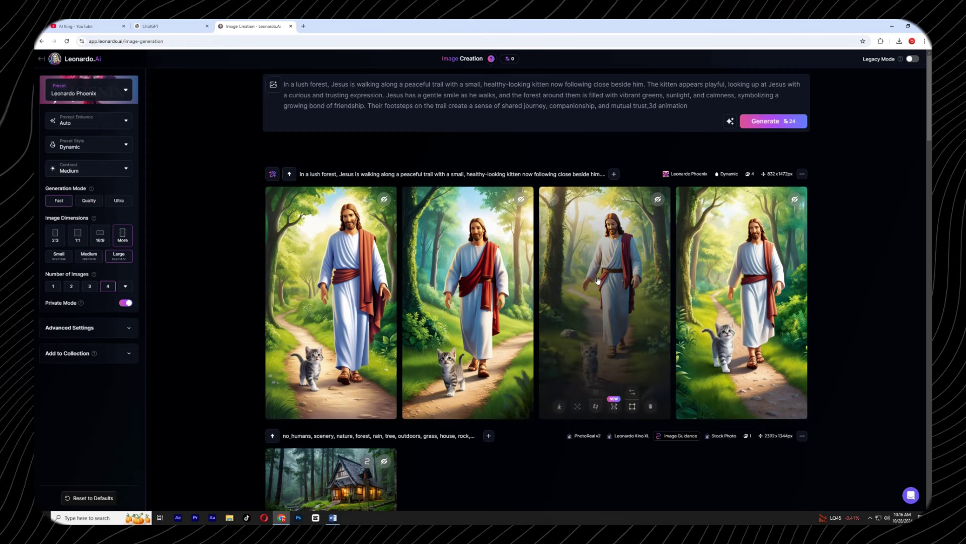
pyautogui.click(560, 407)
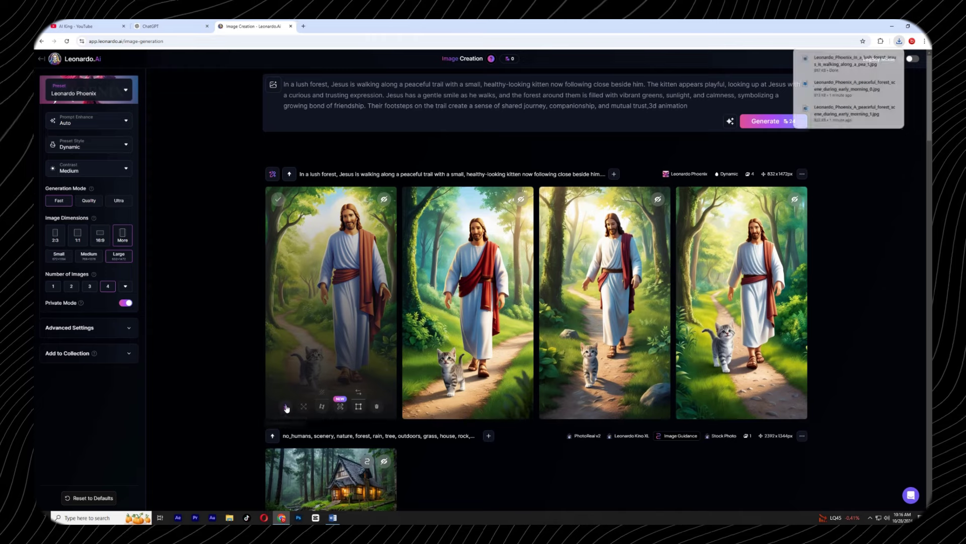
# Step: Switch to ChatGPT and copy the text of the Gambar 3 prompt about the sunset in the forest
pyautogui.click(185, 24)
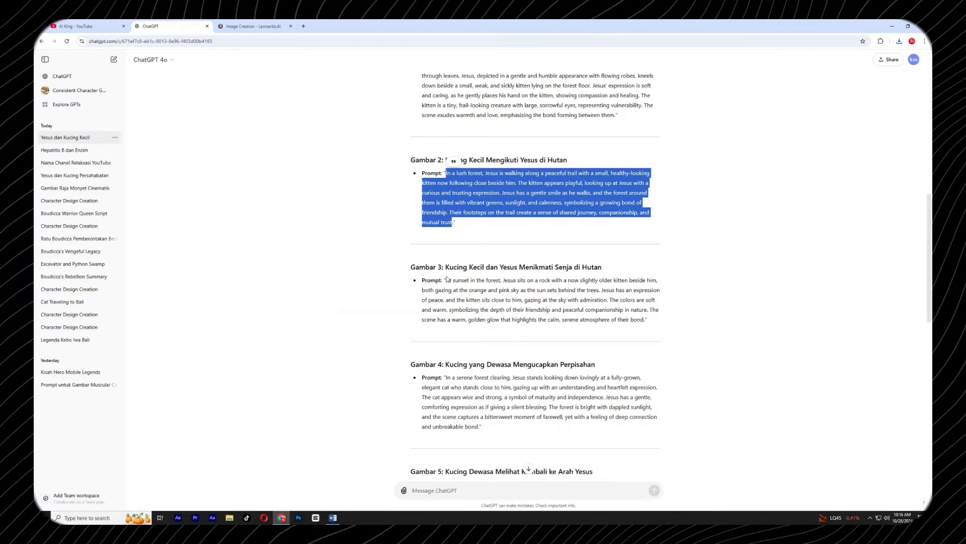
pyautogui.moveTo(446, 280); pyautogui.dragTo(650, 319)
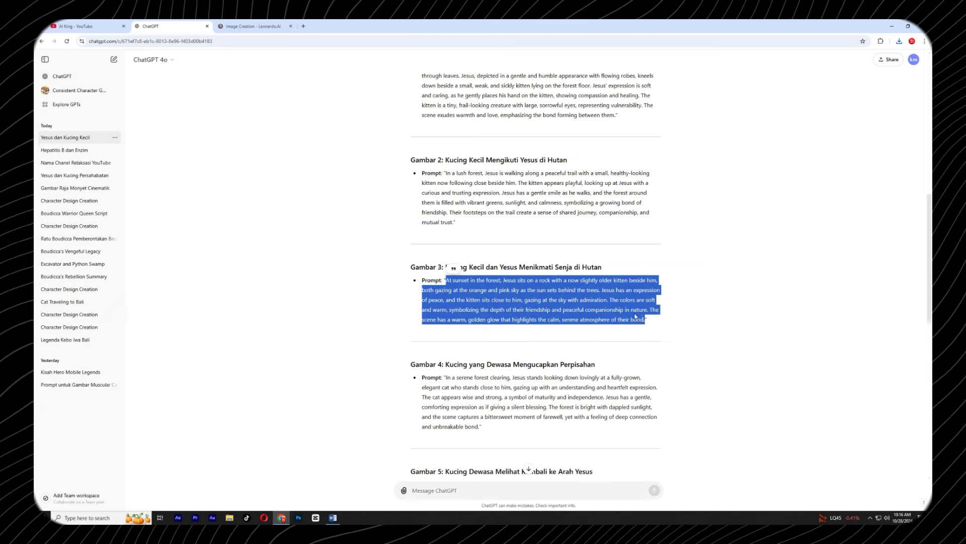
pyautogui.rightClick(635, 316)
pyautogui.click(651, 325)
# Step: Replace the whole prompt in Leonardo.Ai with the copied Gambar 3 text and generate the images
pyautogui.hotkey('ctrl', 'Tab')
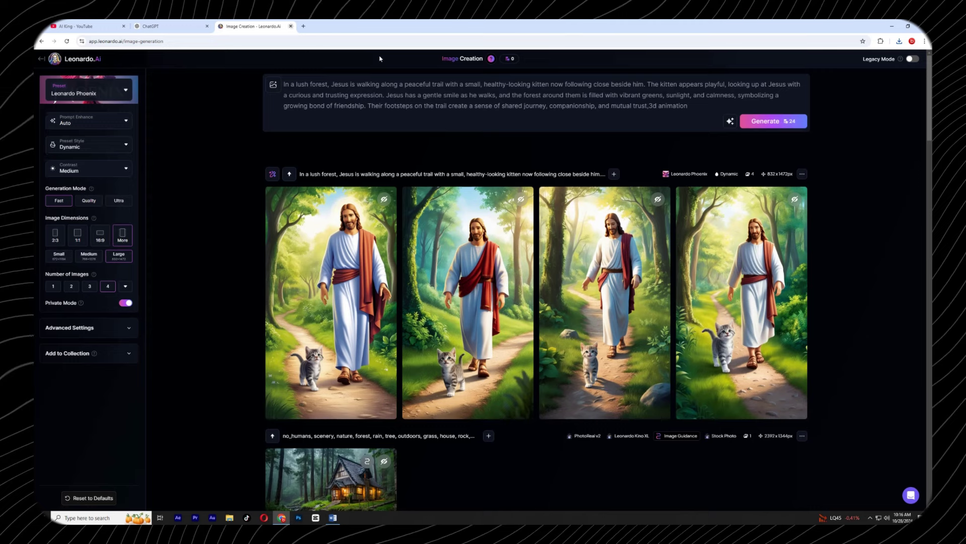
pyautogui.tripleClick(455, 108)
pyautogui.hotkey('ctrl', 'v')
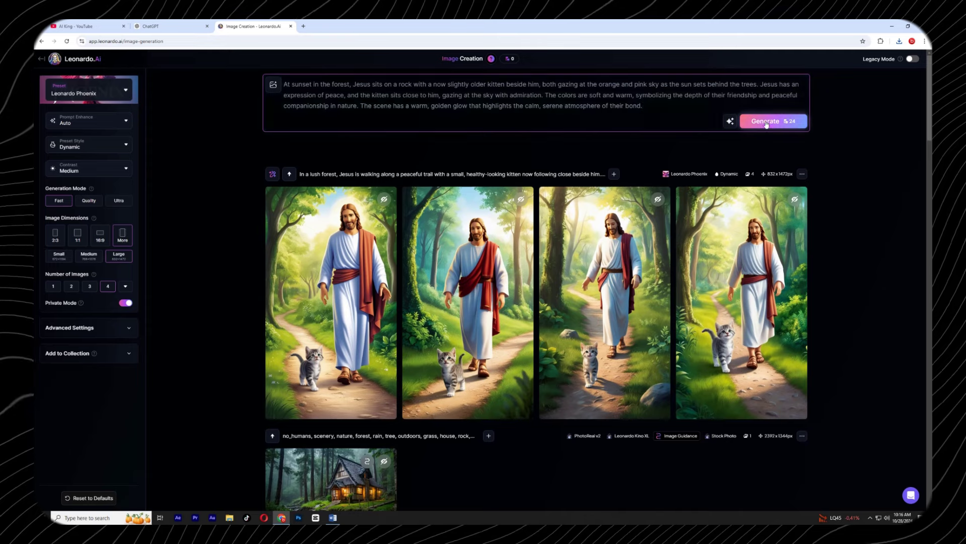
# Step: Go back to ChatGPT and read through the original story request, the story and the Gambar 1 to 4 prompts
pyautogui.hotkey('ctrl', 'shift', 'Tab')
pyautogui.scroll(15, 525, 251)
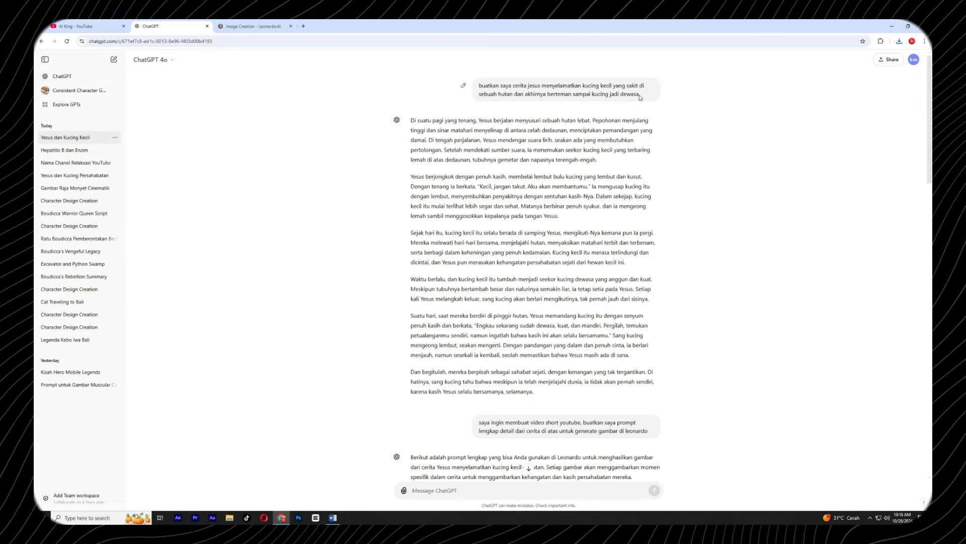
pyautogui.scroll(-3, 255, 81)
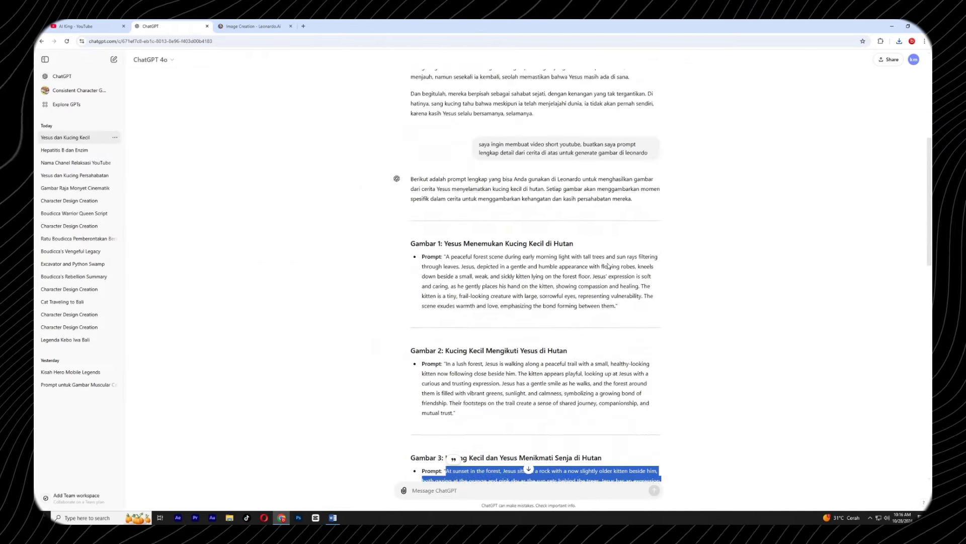
pyautogui.scroll(-2, 608, 266)
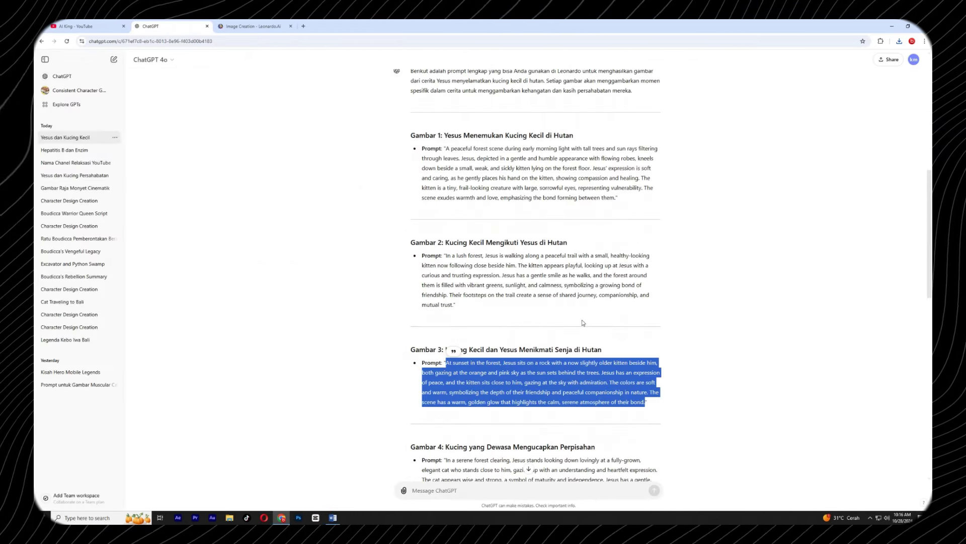
pyautogui.scroll(-3, 571, 315)
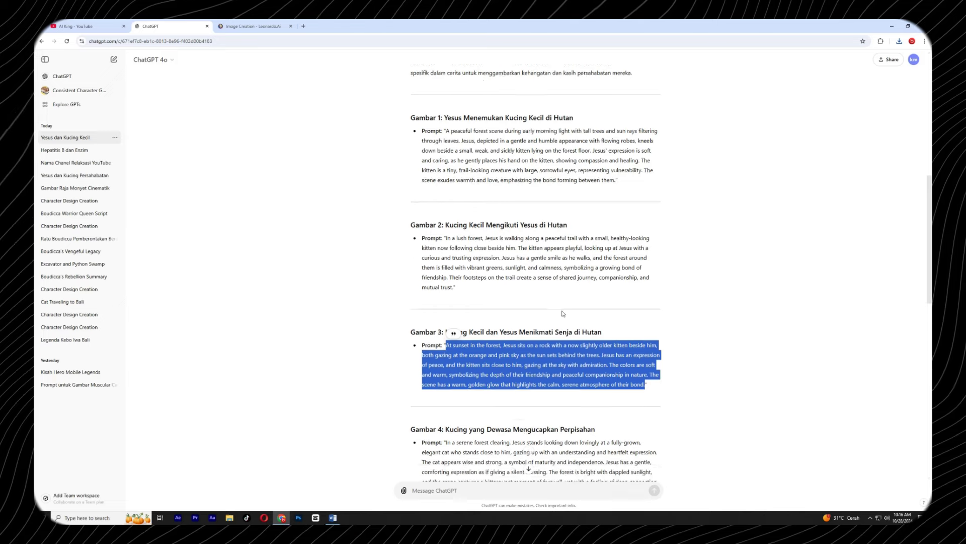
# Step: Switch to Leonardo.Ai, download the first sunset image of Jesus and the kitten on the rock, and look over the generated sets
pyautogui.click(261, 23)
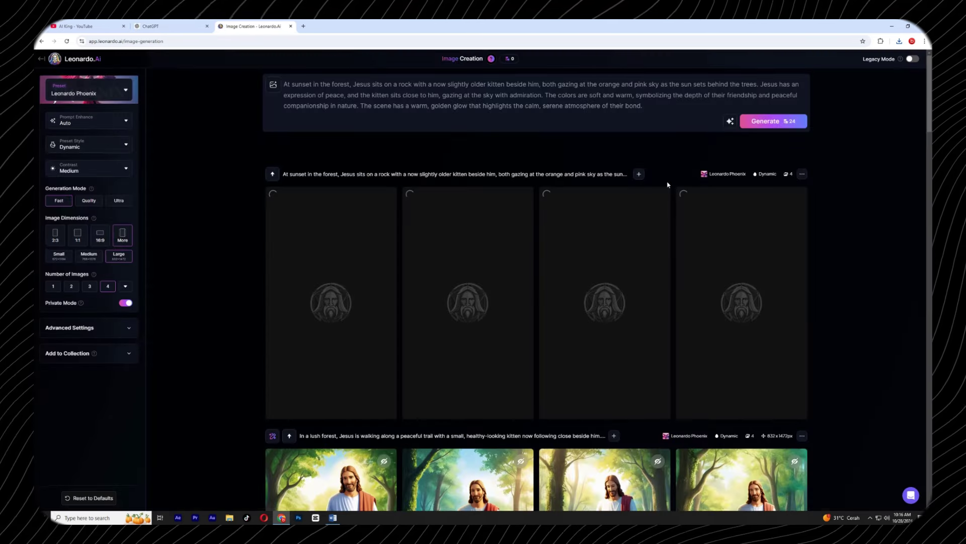
pyautogui.scroll(-3, 850, 267)
pyautogui.scroll(3, 850, 265)
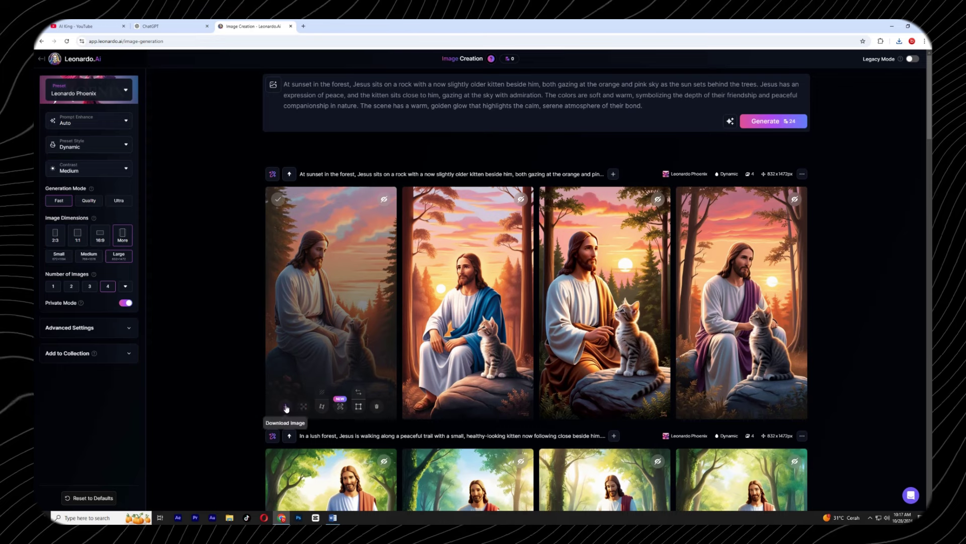
pyautogui.click(286, 406)
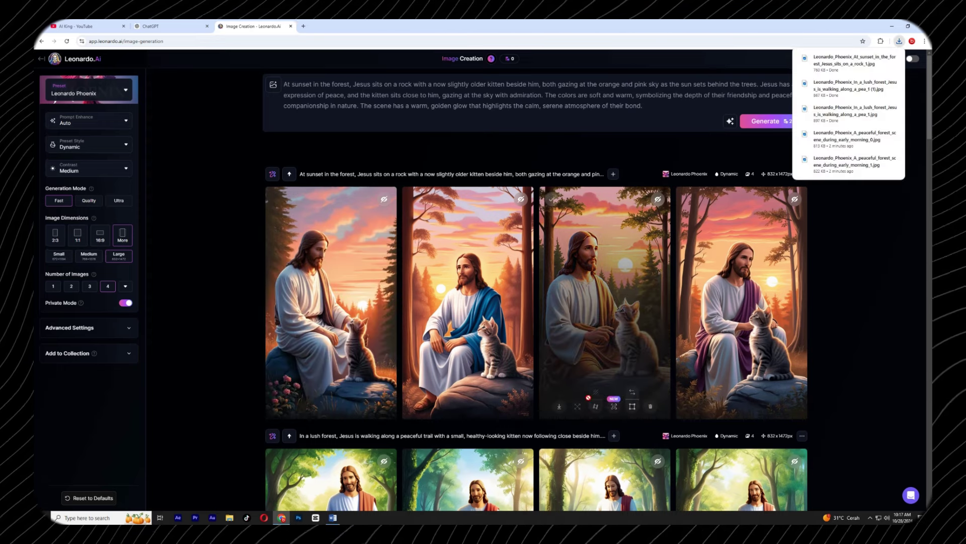
pyautogui.scroll(-1, 830, 296)
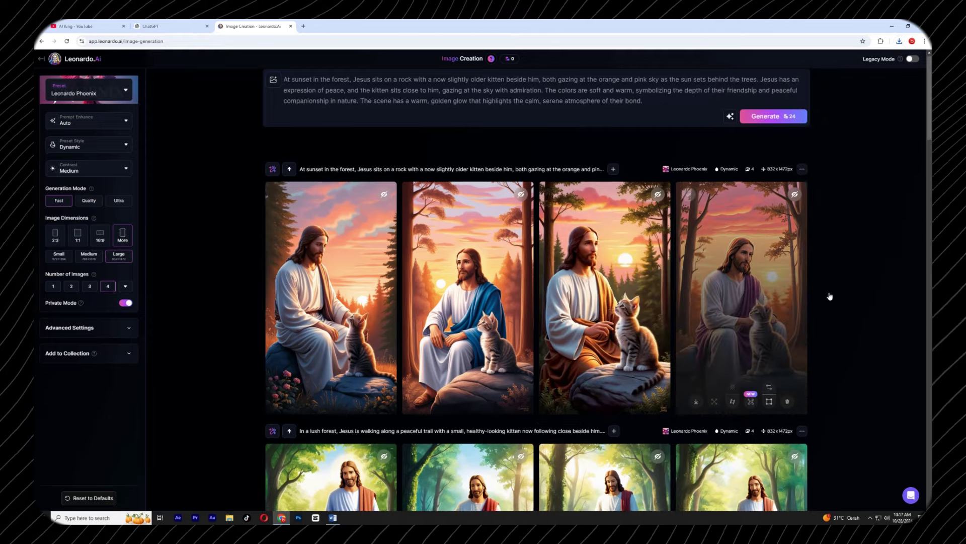
pyautogui.scroll(-5, 830, 296)
pyautogui.scroll(5, 857, 281)
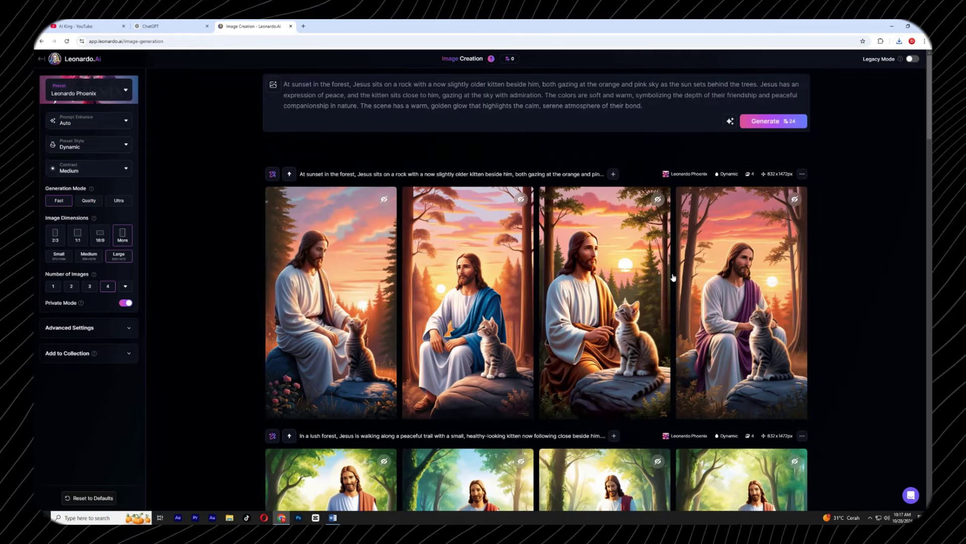
# Step: Switch to ChatGPT and copy the text of the Gambar 4 prompt about the fully-grown cat in the forest clearing
pyautogui.hotkey('ctrl', 'shift', 'Tab')
pyautogui.scroll(-3, 452, 225)
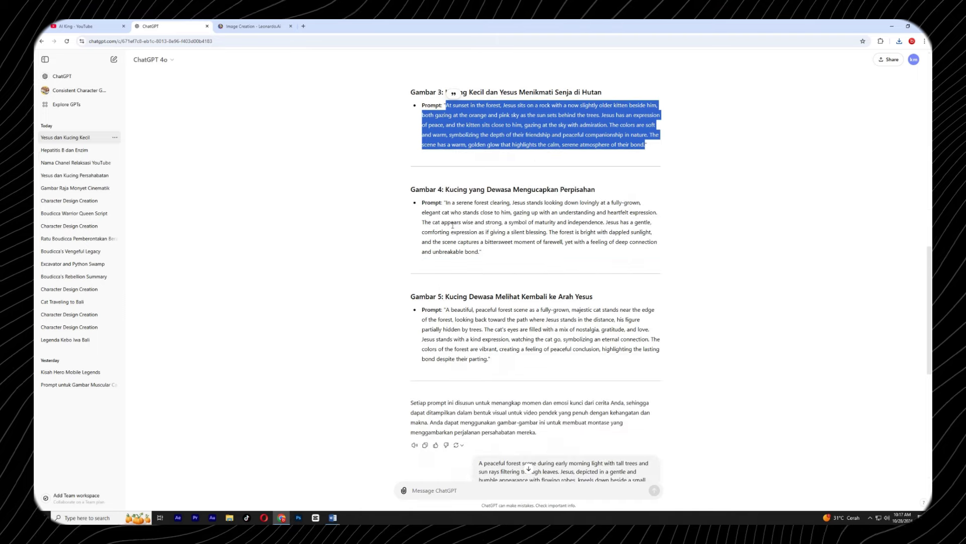
pyautogui.moveTo(446, 203); pyautogui.dragTo(481, 252)
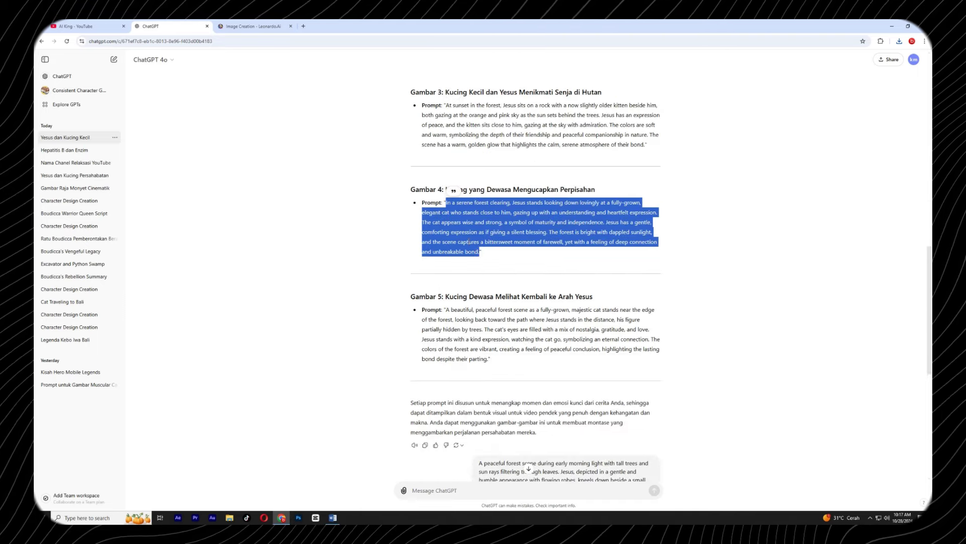
pyautogui.rightClick(479, 248)
pyautogui.click(496, 253)
# Step: Switch to Leonardo.Ai, replace the whole prompt with the copied Gambar 4 text and generate the images
pyautogui.hotkey('ctrl', 'Tab')
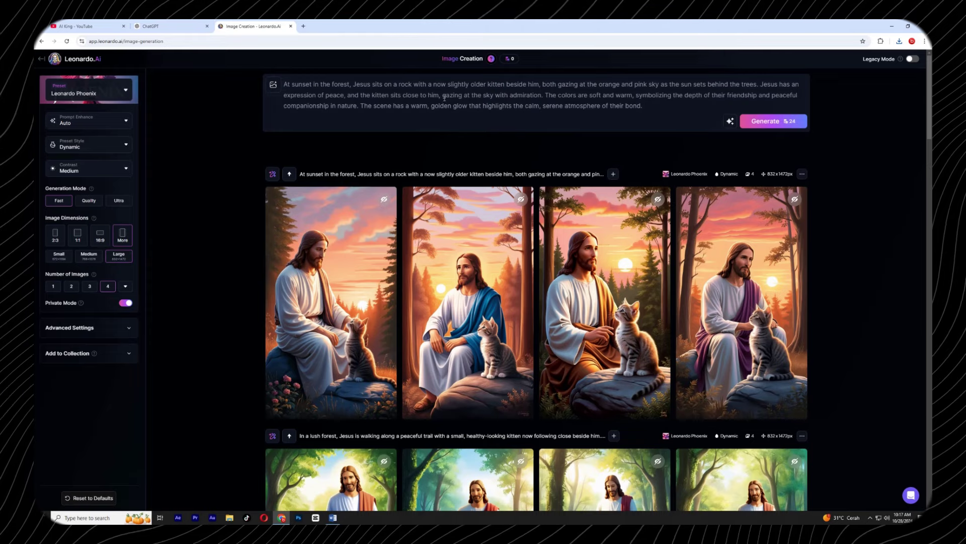
pyautogui.hotkey('ctrl', 'a')
pyautogui.hotkey('ctrl', 'v')
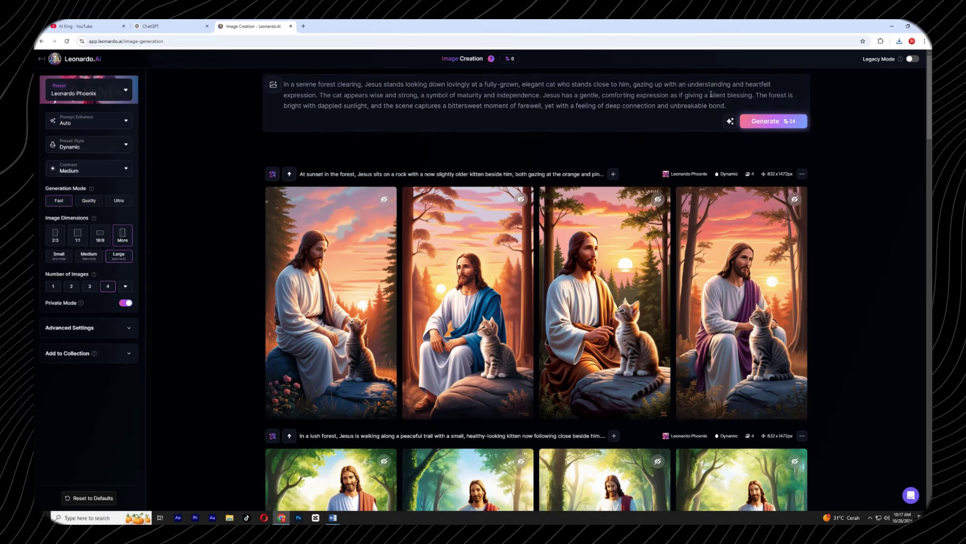
pyautogui.hotkey('ctrl', 'z')
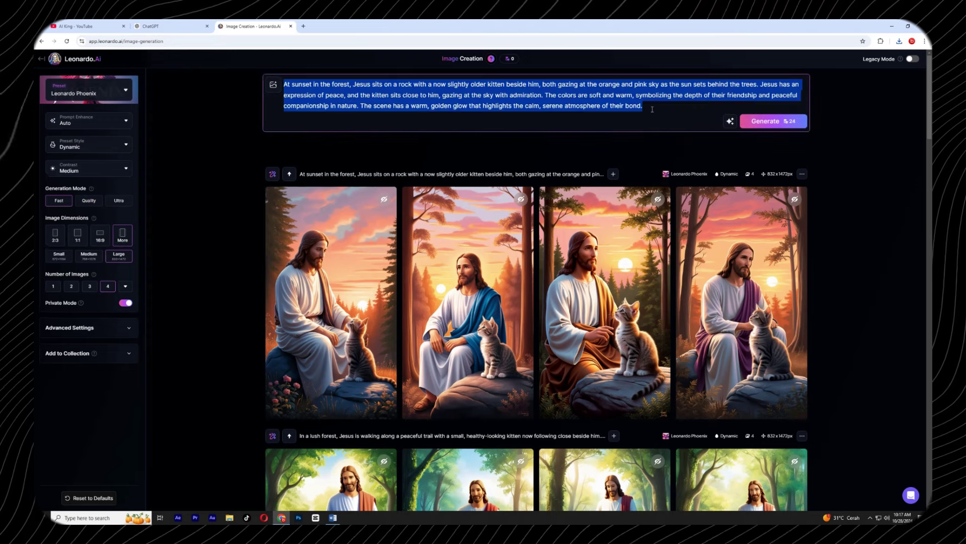
pyautogui.hotkey('ctrl', 'v')
pyautogui.click(773, 121)
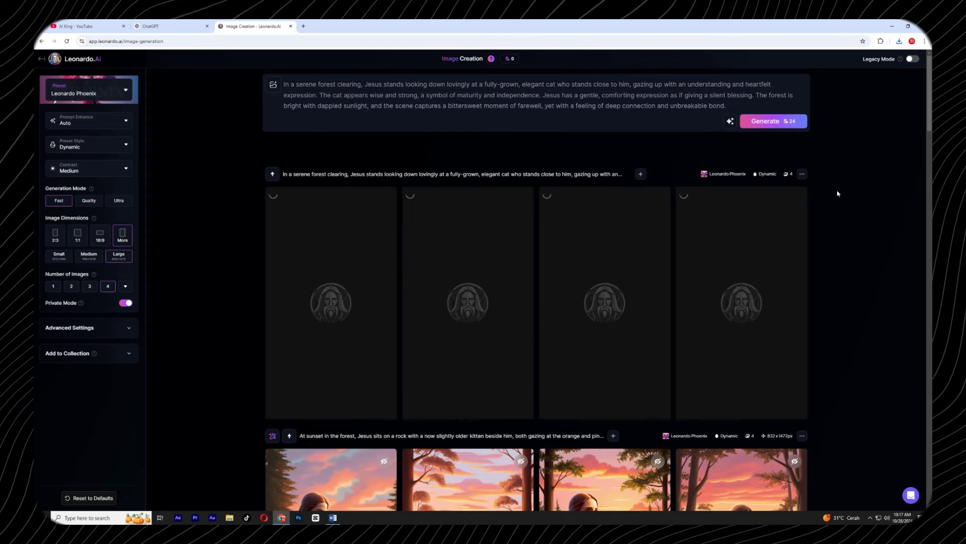
pyautogui.scroll(-5, 838, 194)
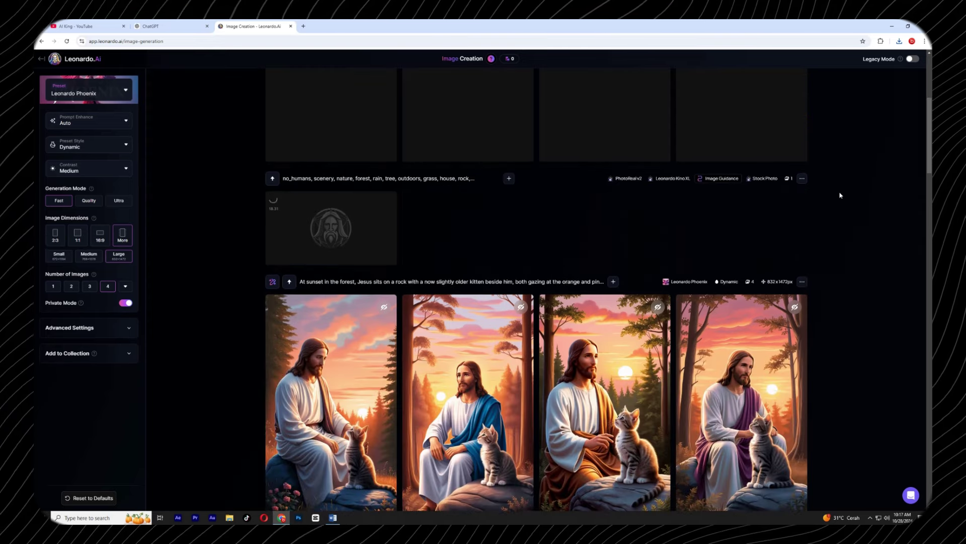
pyautogui.scroll(-10, 840, 196)
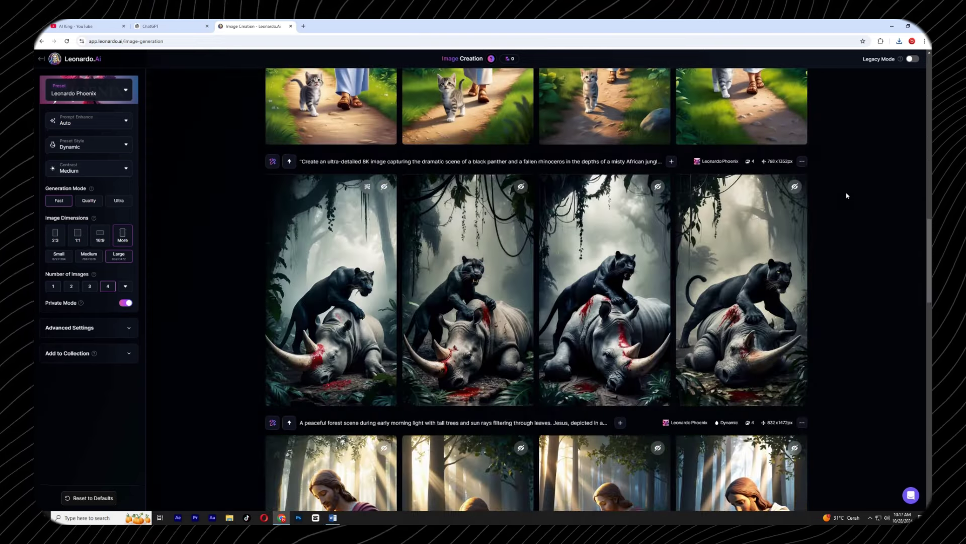
pyautogui.scroll(15, 844, 267)
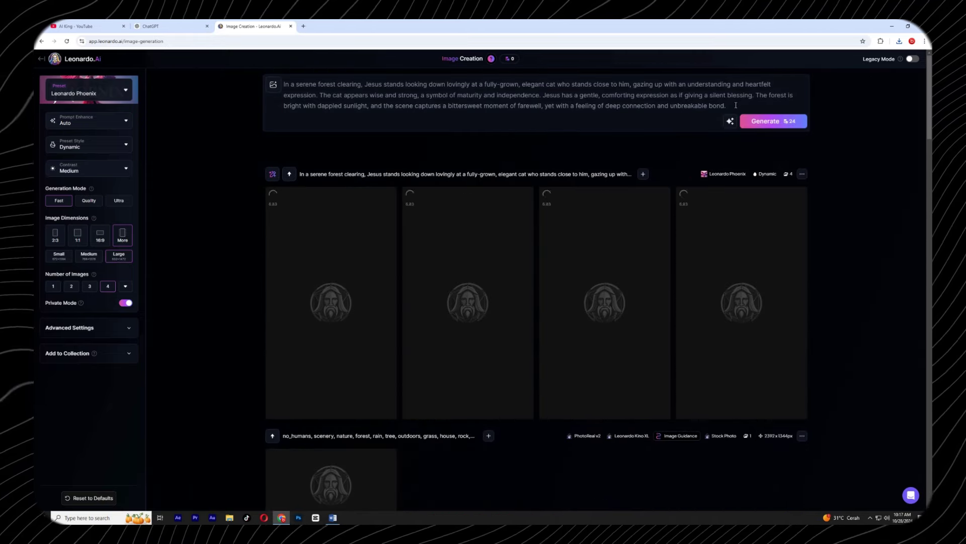
pyautogui.scroll(-5, 879, 239)
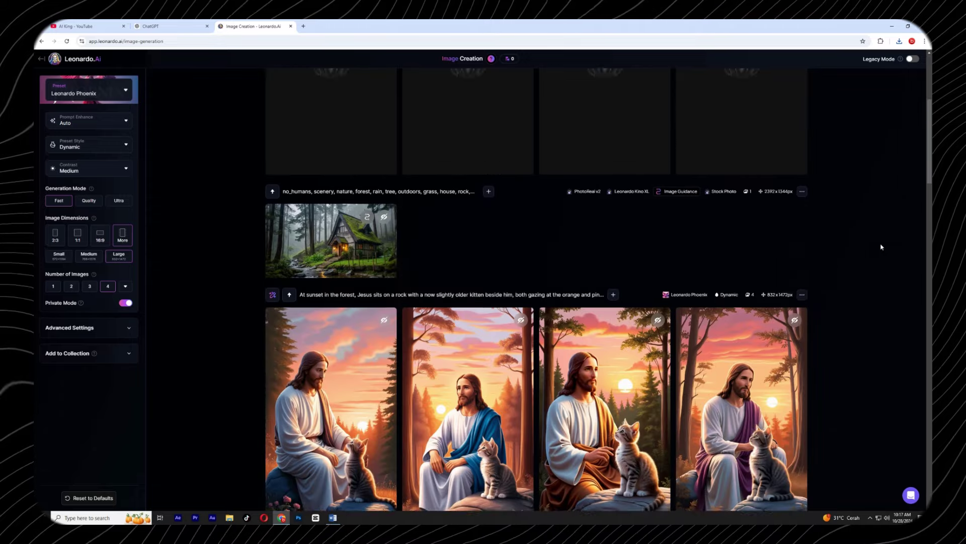
pyautogui.scroll(5, 880, 239)
# Step: Copy the Gambar 5 prompt from ChatGPT, replace the Leonardo.Ai prompt with it and generate the images
pyautogui.click(189, 23)
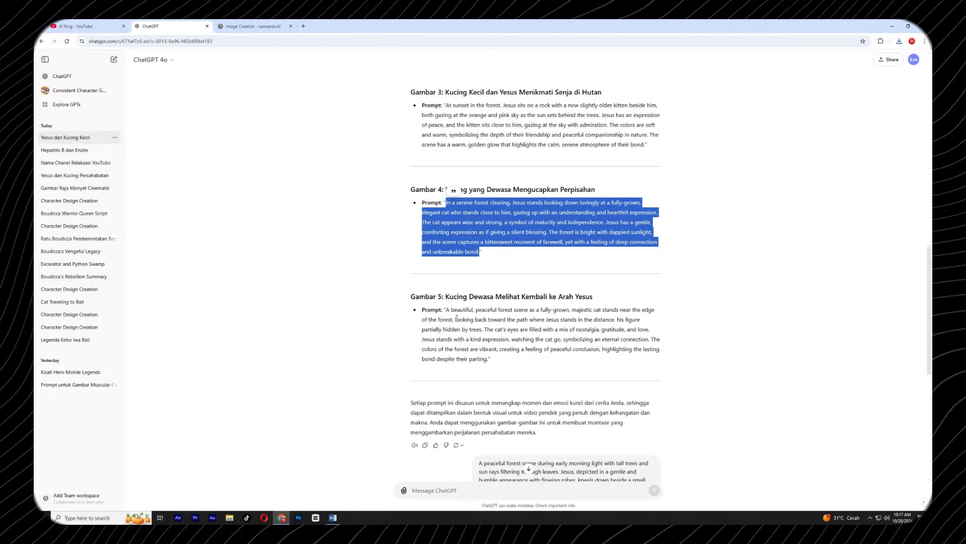
pyautogui.moveTo(445, 310); pyautogui.dragTo(492, 360)
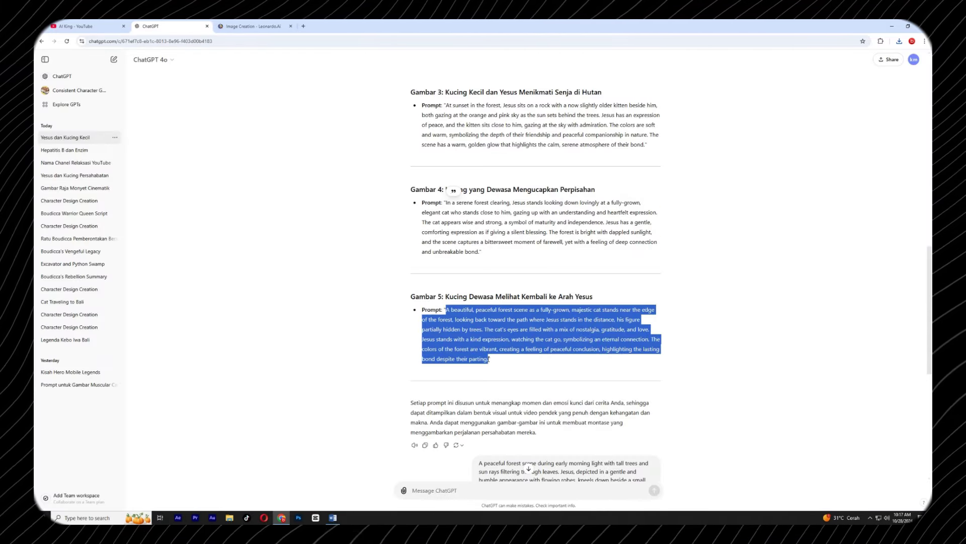
pyautogui.click(254, 25)
pyautogui.click(452, 103)
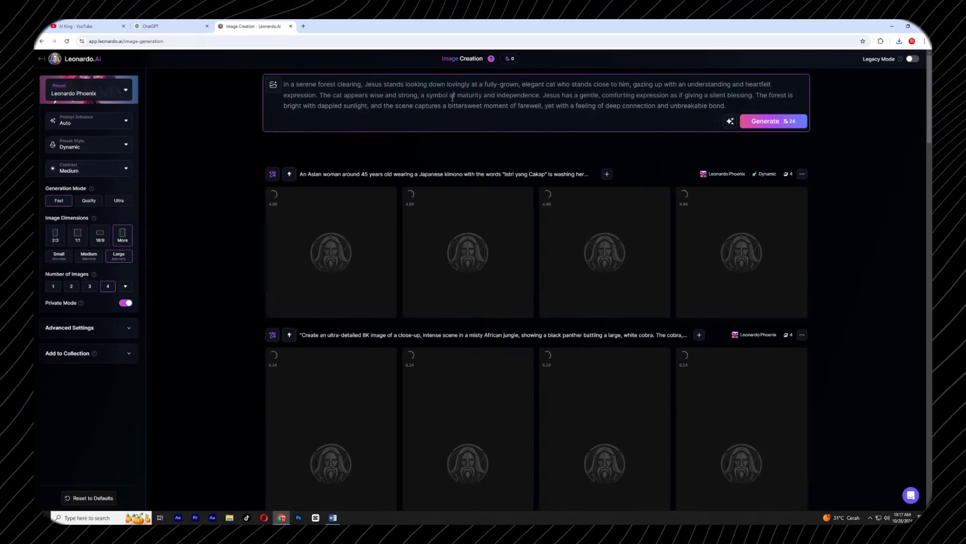
pyautogui.hotkey('ctrl', 'a')
pyautogui.hotkey('ctrl', 'v')
pyautogui.click(777, 125)
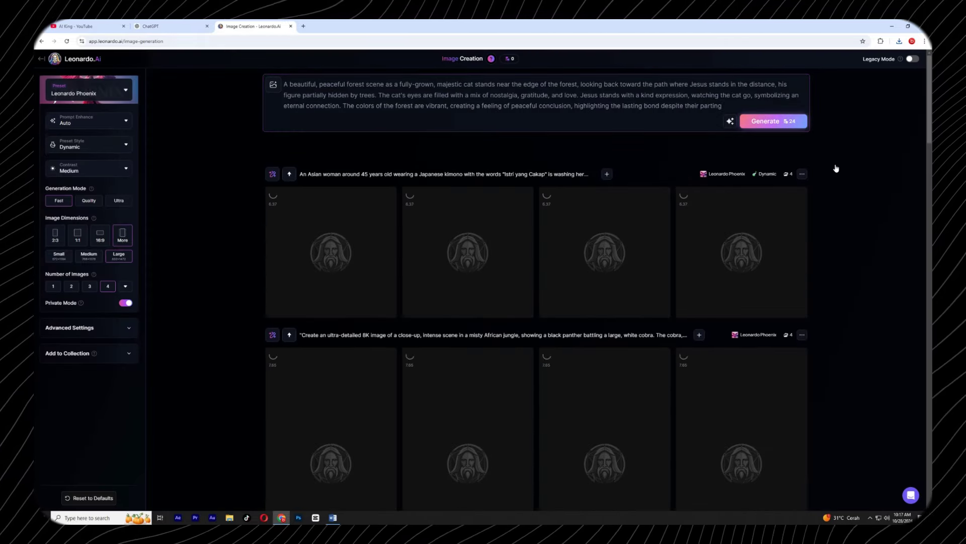
# Step: Look over the generated images of the cat in the forest clearing and of the cat near the forest edge
pyautogui.scroll(-8, 871, 196)
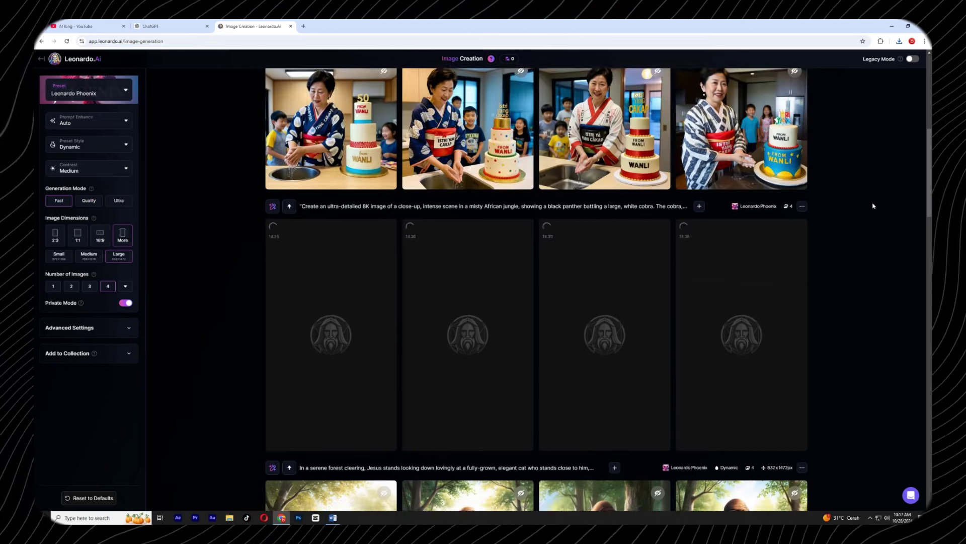
pyautogui.scroll(-5, 872, 201)
pyautogui.scroll(-3, 874, 210)
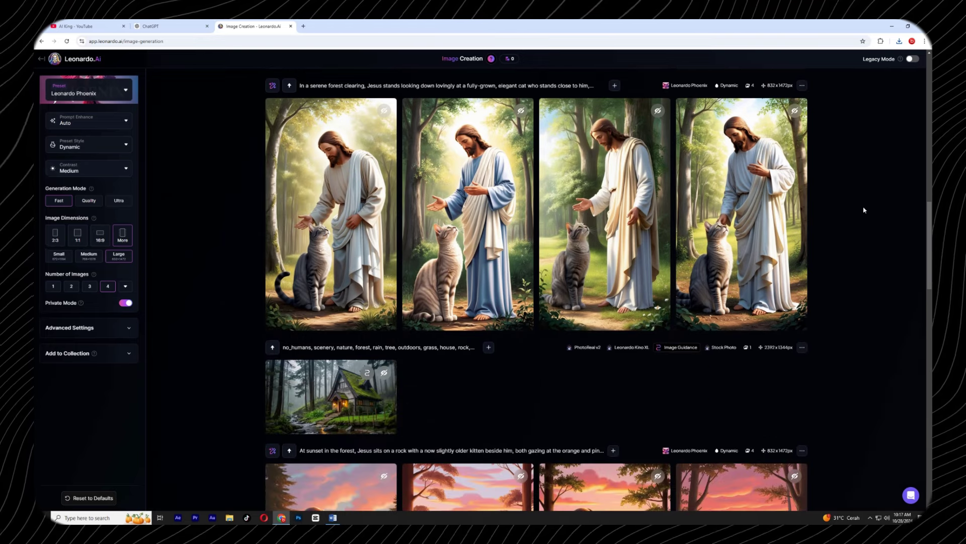
pyautogui.moveTo(592, 223)
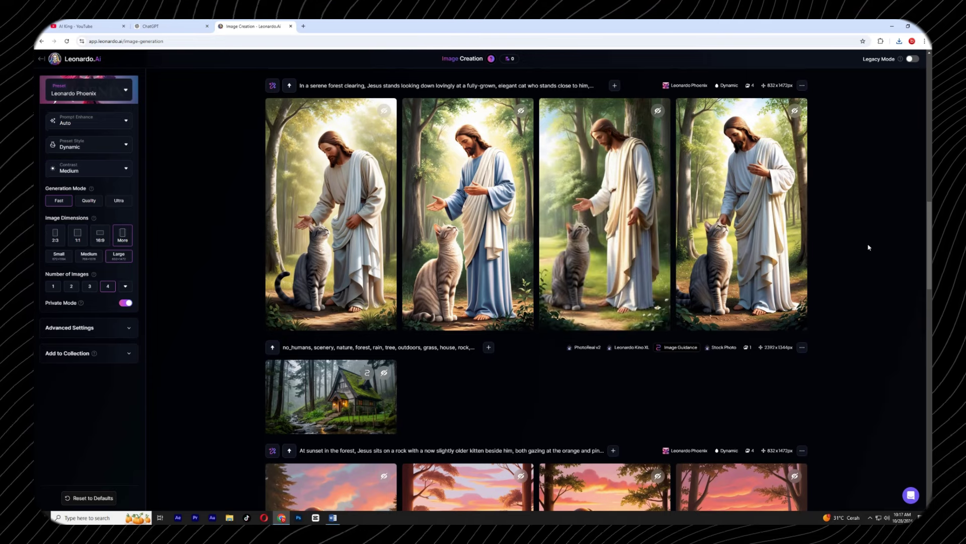
pyautogui.scroll(3, 818, 270)
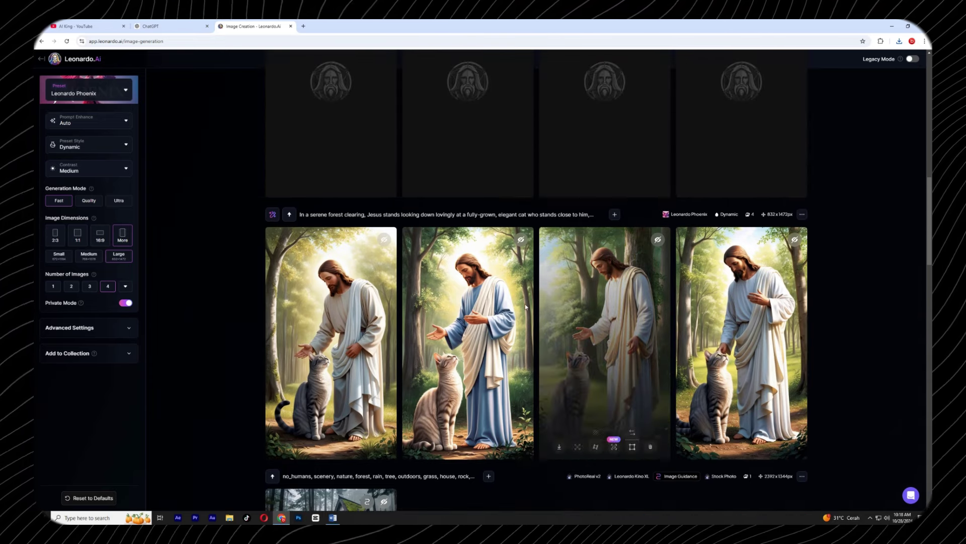
pyautogui.scroll(12, 816, 220)
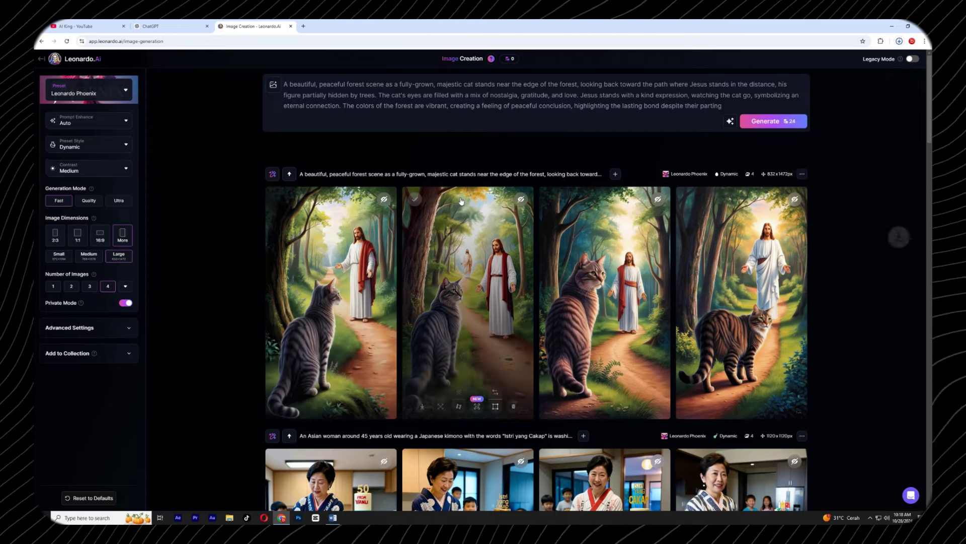
# Step: Switch to ChatGPT and go back through the conversation to examine the full story of Jesus and the kitten
pyautogui.hotkey('ctrl', 'shift', 'Tab')
pyautogui.scroll(-5, 518, 294)
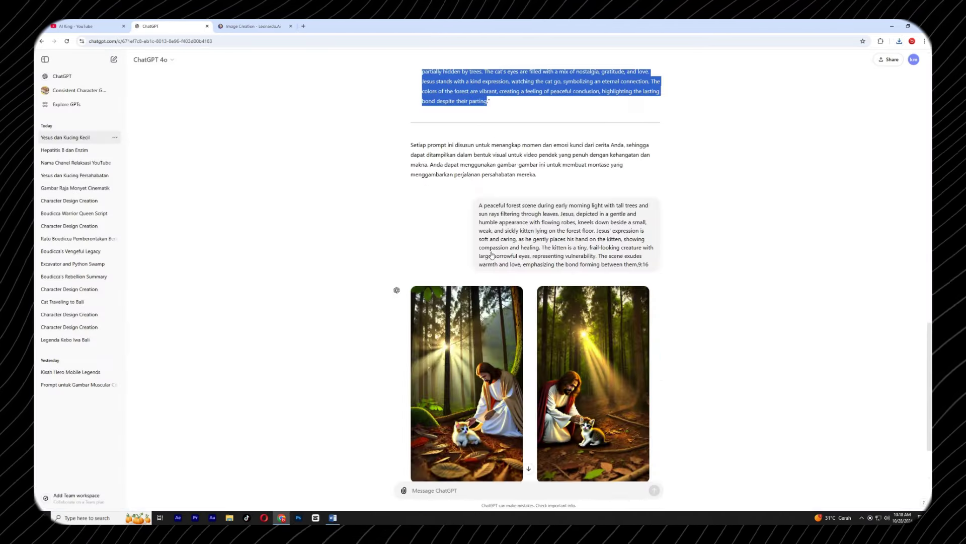
pyautogui.scroll(3, 518, 294)
pyautogui.click(494, 233)
pyautogui.scroll(10, 528, 254)
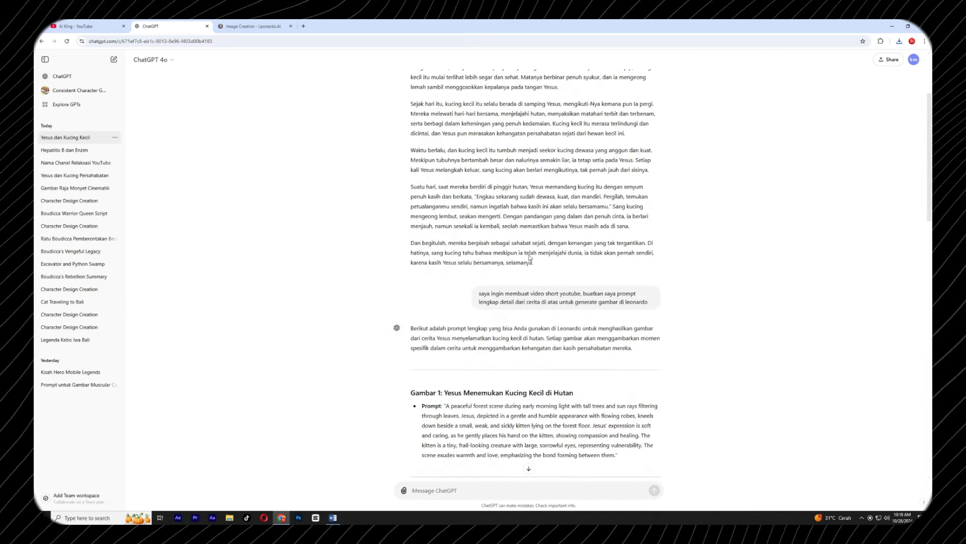
pyautogui.scroll(-2, 529, 257)
pyautogui.scroll(5, 457, 167)
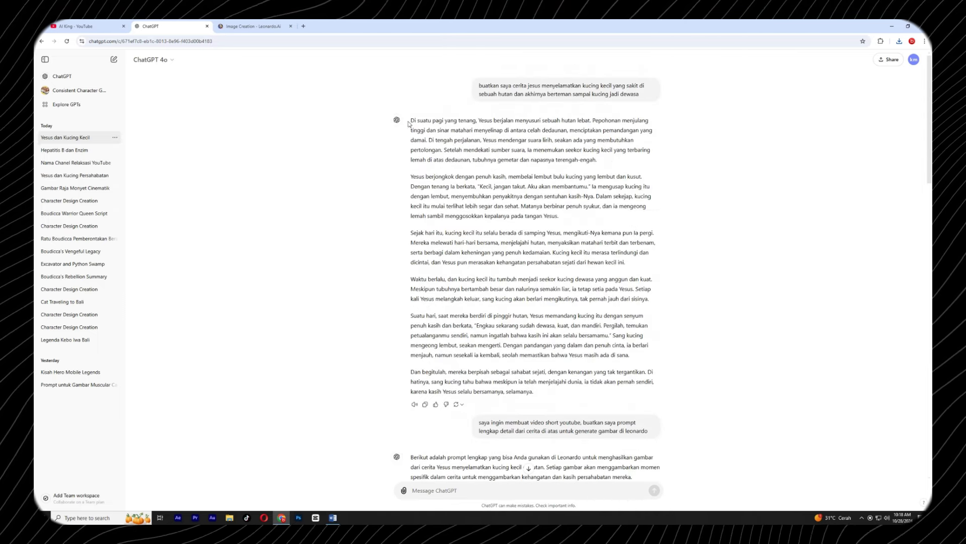
pyautogui.moveTo(431, 148); pyautogui.dragTo(538, 394)
pyautogui.click(540, 396)
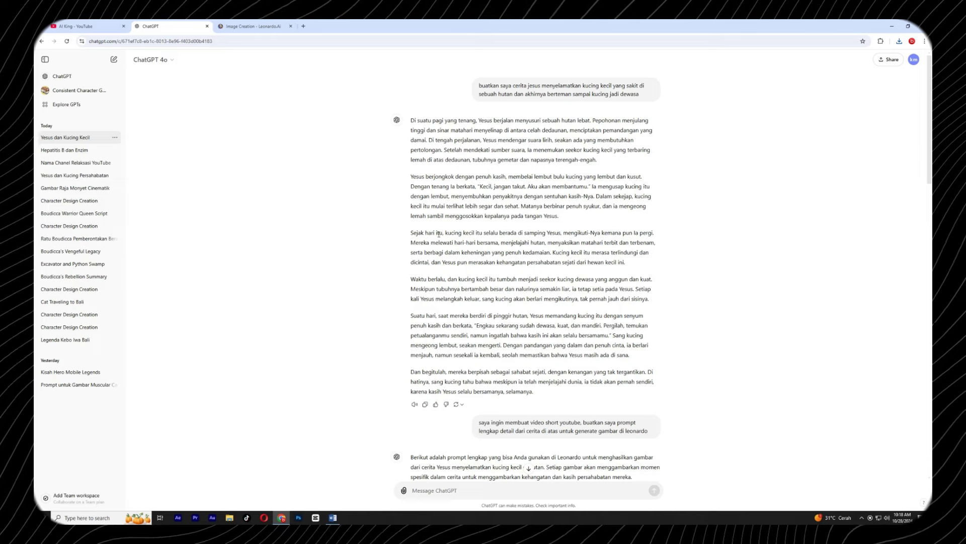
# Step: Review the Gambar prompts in the chat and reread the original request for the Jesus and sick kitten story
pyautogui.scroll(-8, 565, 240)
pyautogui.scroll(-5, 572, 272)
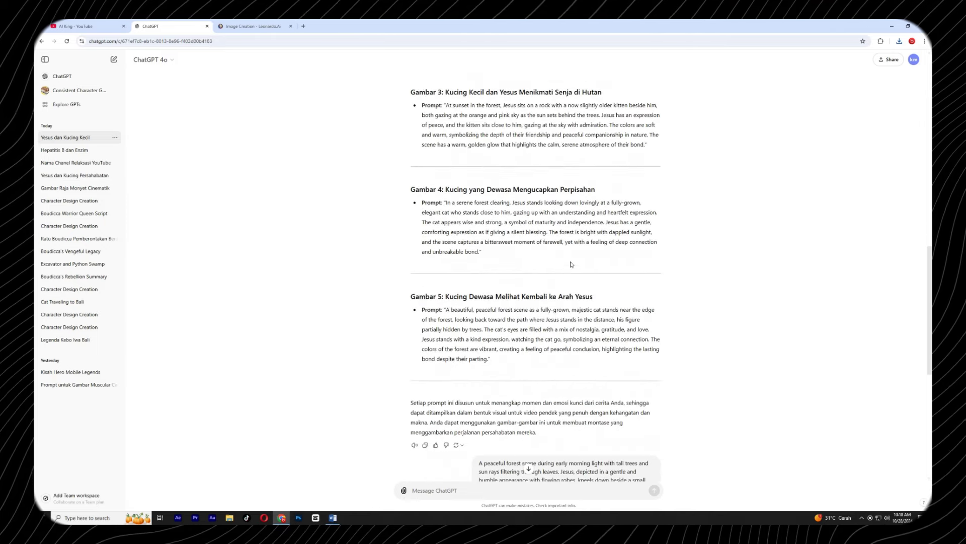
pyautogui.scroll(3, 572, 261)
pyautogui.scroll(10, 572, 254)
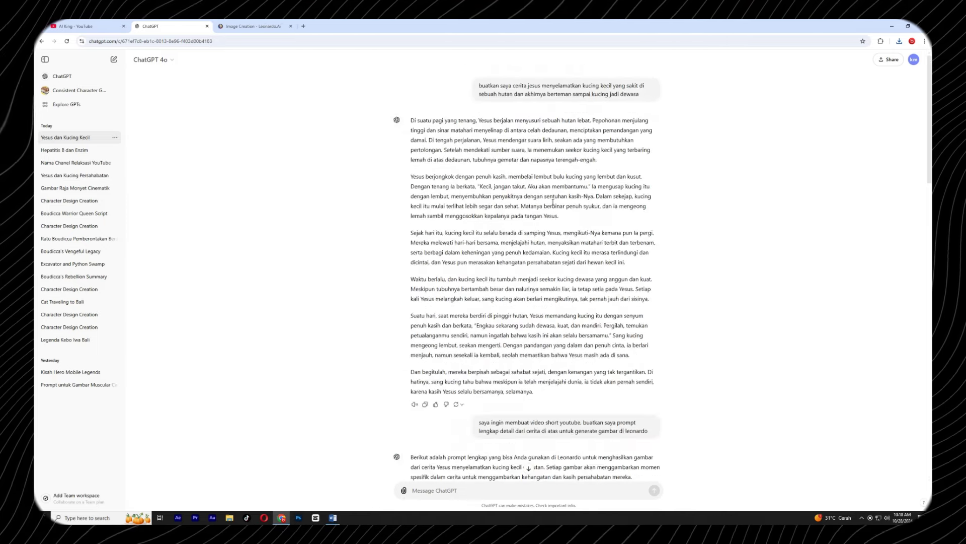
pyautogui.moveTo(481, 87); pyautogui.dragTo(640, 94)
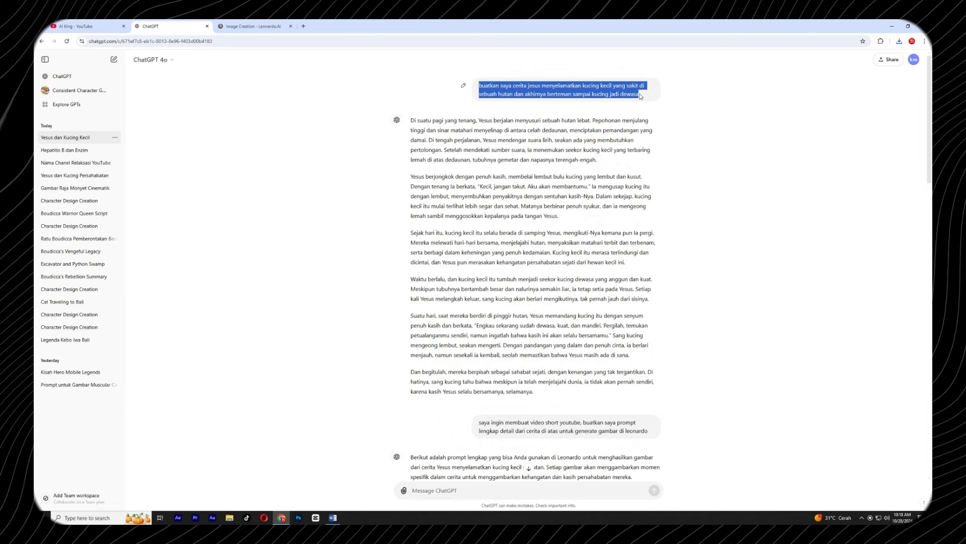
pyautogui.click(638, 101)
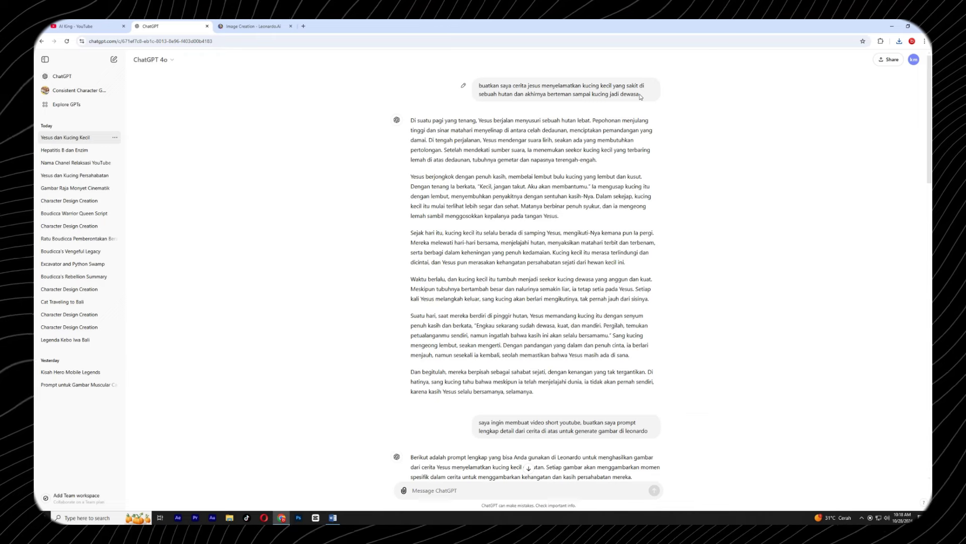
# Step: Compare the Gambar 5 images in Leonardo.Ai with the prompts and the two 9:16 forest images in ChatGPT
pyautogui.click(255, 24)
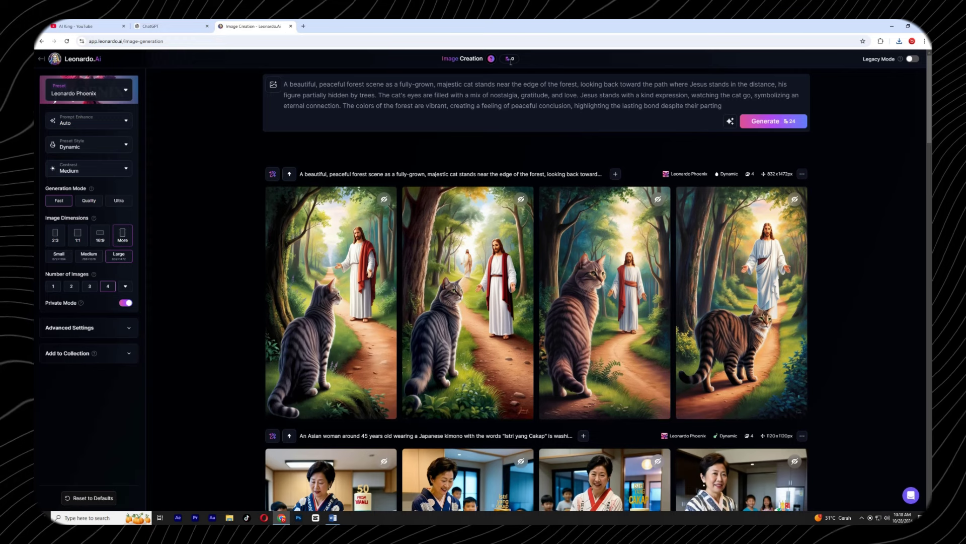
pyautogui.hotkey('ctrl', 'shift', 'Tab')
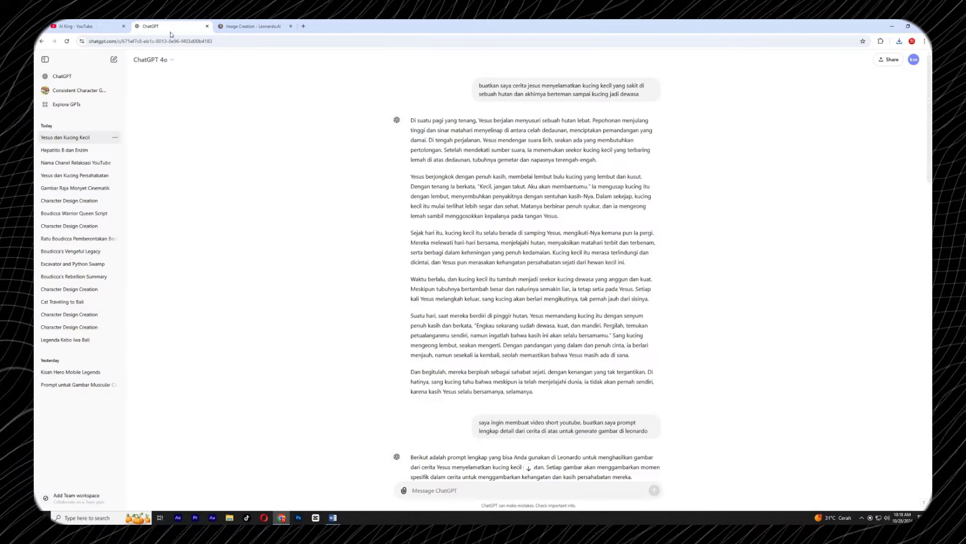
pyautogui.scroll(-20, 543, 314)
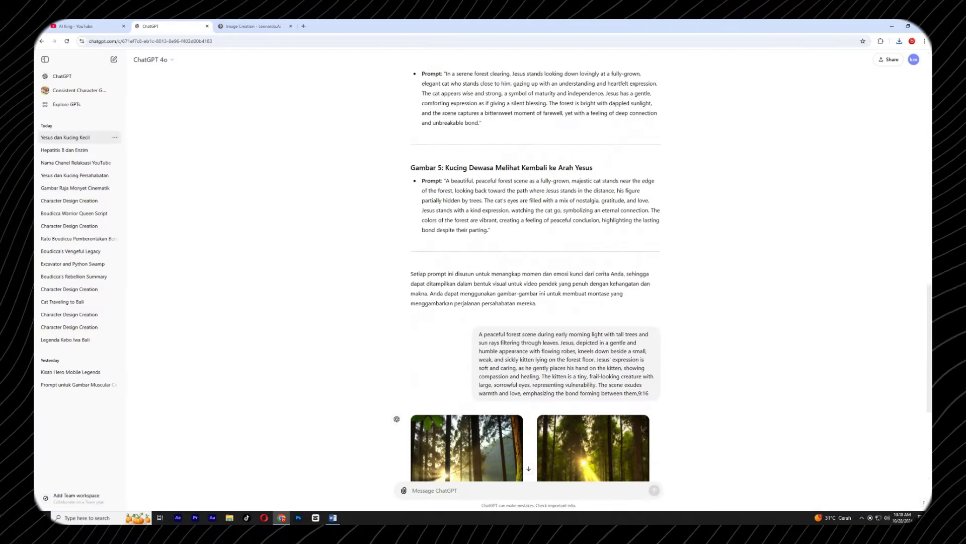
pyautogui.scroll(-4, 348, 173)
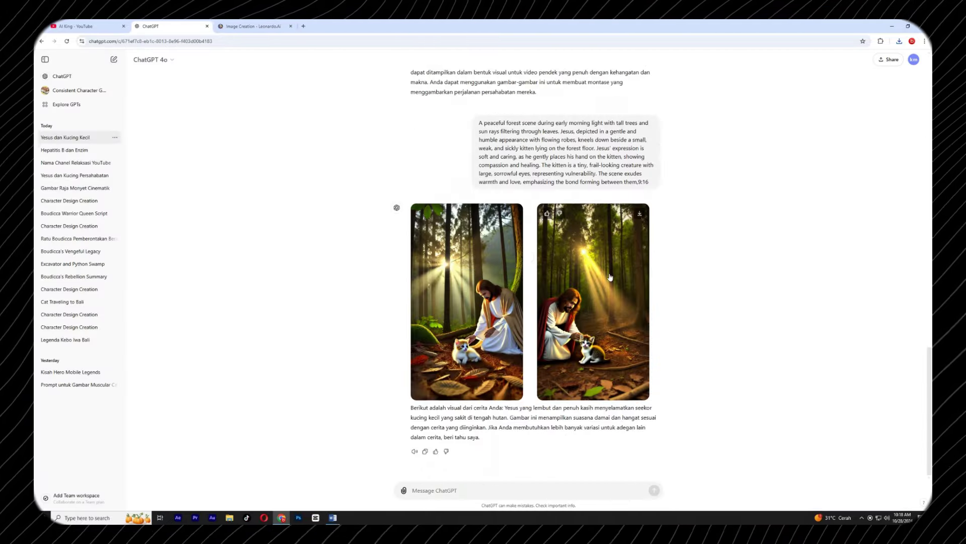
pyautogui.scroll(12, 347, 173)
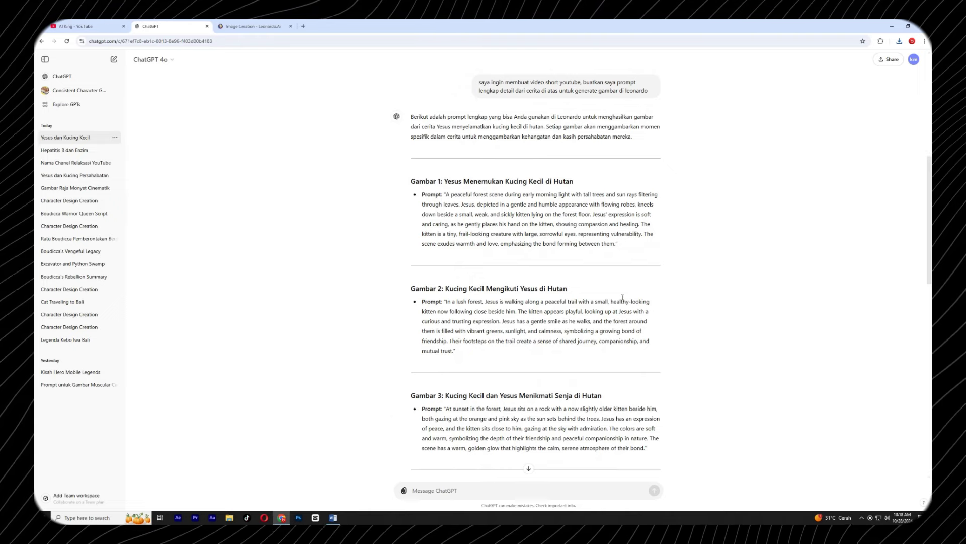
pyautogui.scroll(-15, 622, 298)
pyautogui.click(282, 24)
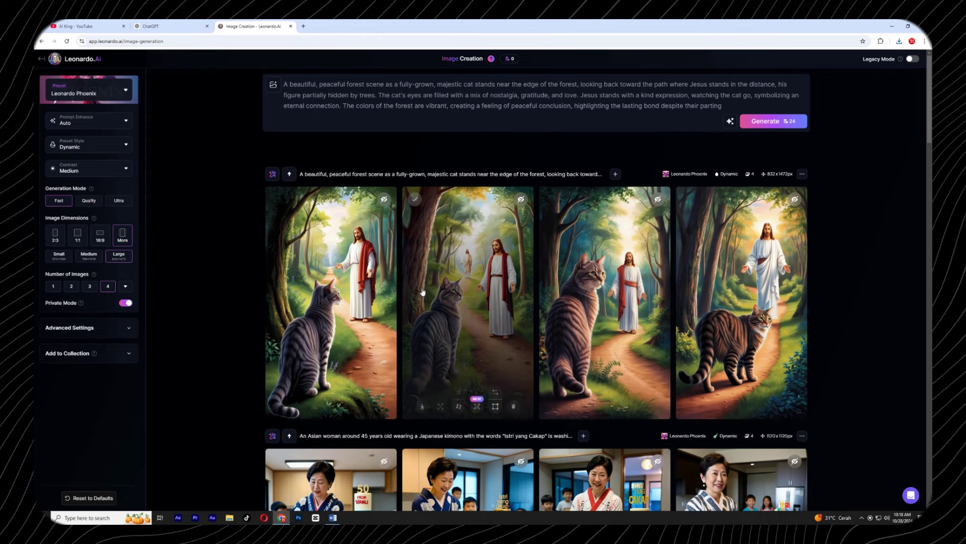
pyautogui.click(166, 24)
pyautogui.scroll(-2, 698, 299)
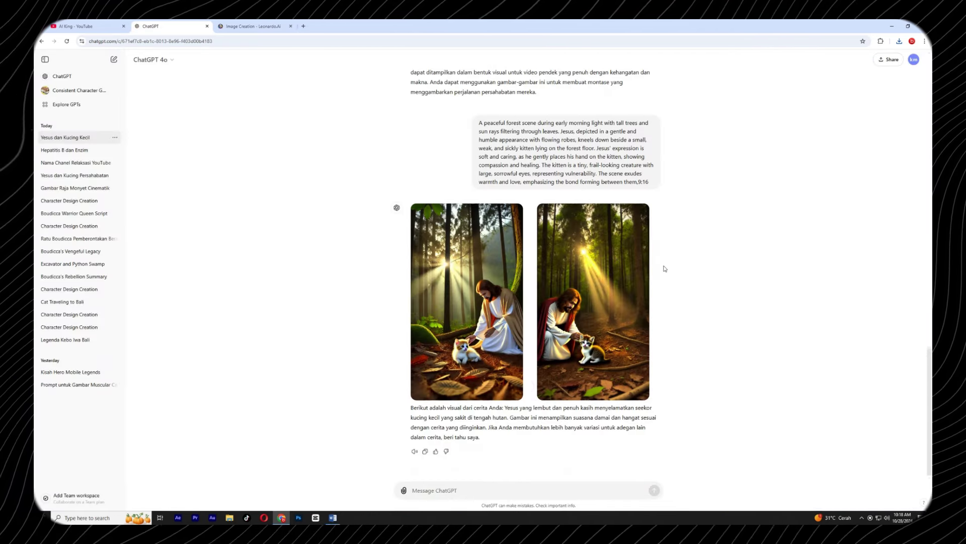
# Step: Switch to YouTube to examine the AI King channel's Shorts, and return to the story conversation in ChatGPT
pyautogui.click(100, 25)
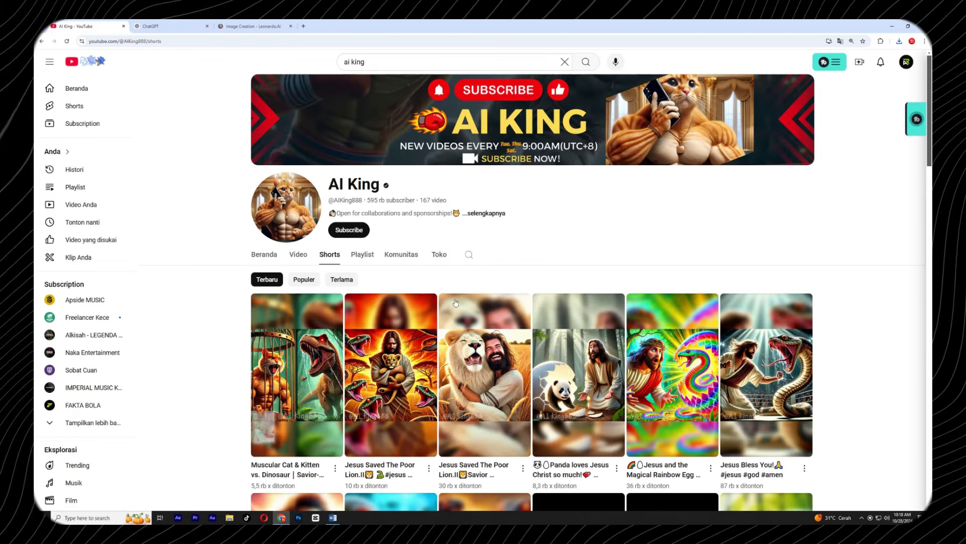
pyautogui.click(178, 23)
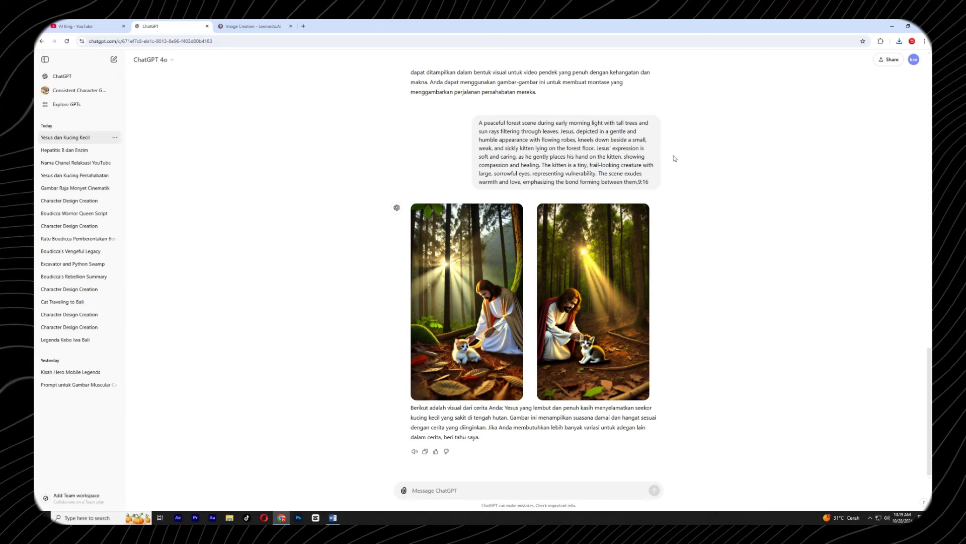
pyautogui.scroll(15, 675, 159)
pyautogui.scroll(6, 603, 291)
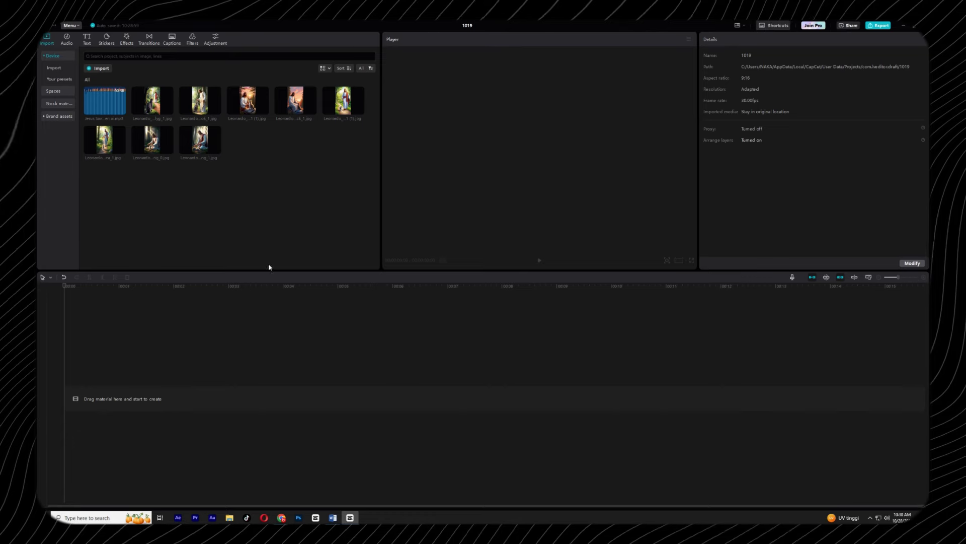
# Step: Check the Jesus Saved The Poor Lion Short in the browser, and place its MP3 audio at the start of the CapCut timeline
pyautogui.click(282, 516)
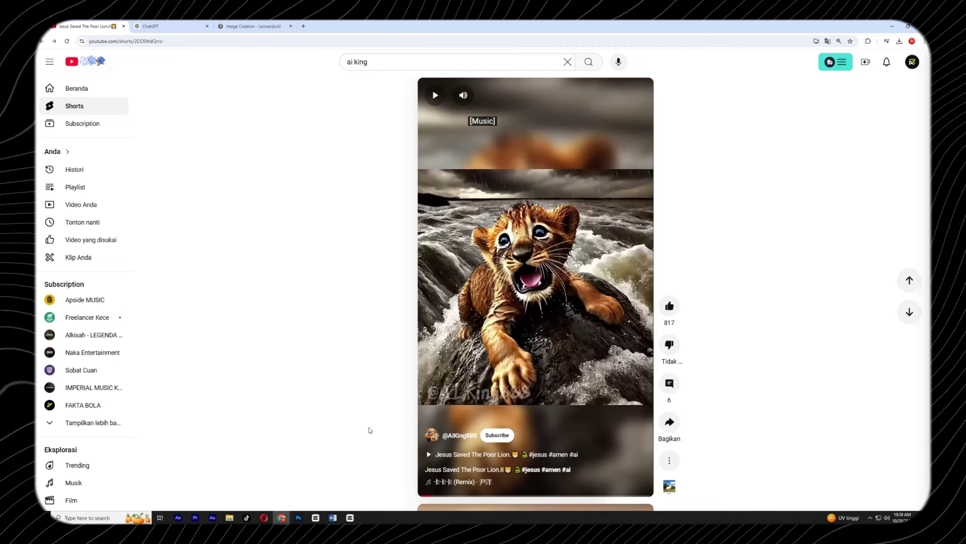
pyautogui.click(353, 518)
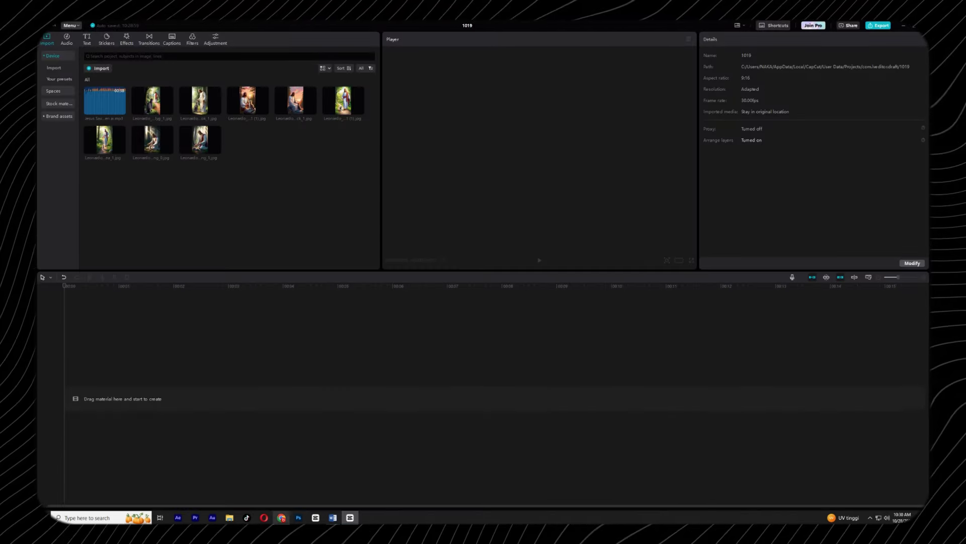
pyautogui.hotkey('alt', 'Tab')
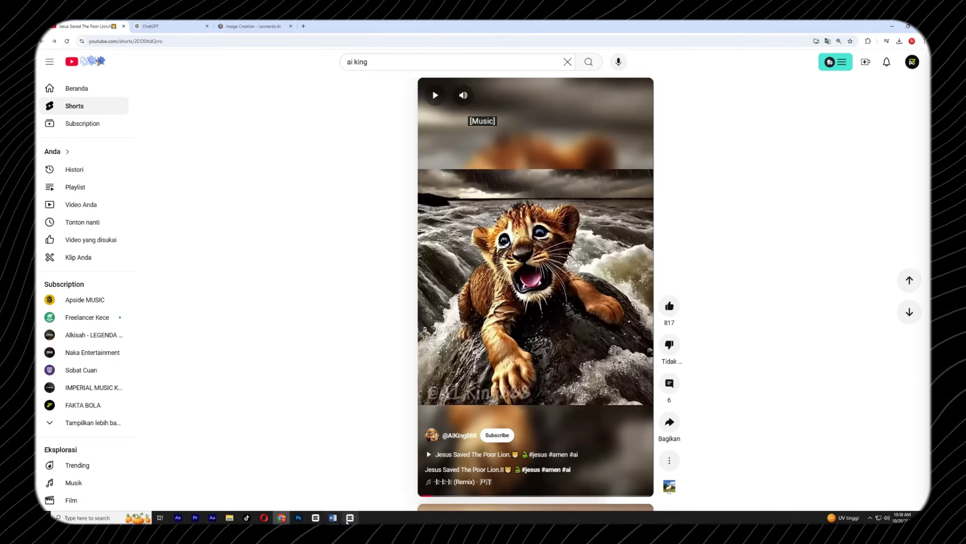
pyautogui.hotkey('alt', 'Tab')
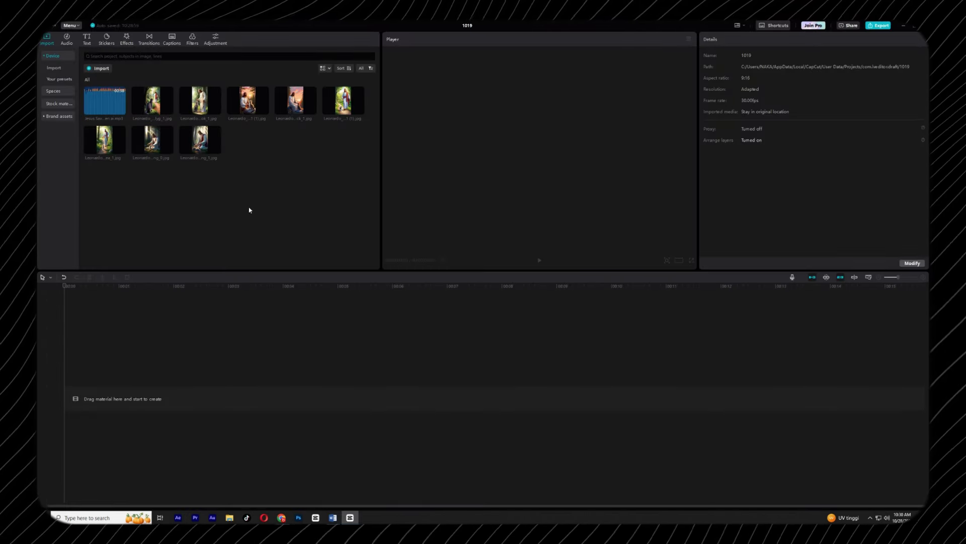
pyautogui.moveTo(104, 140); pyautogui.dragTo(102, 270)
pyautogui.moveTo(107, 403); pyautogui.dragTo(108, 406)
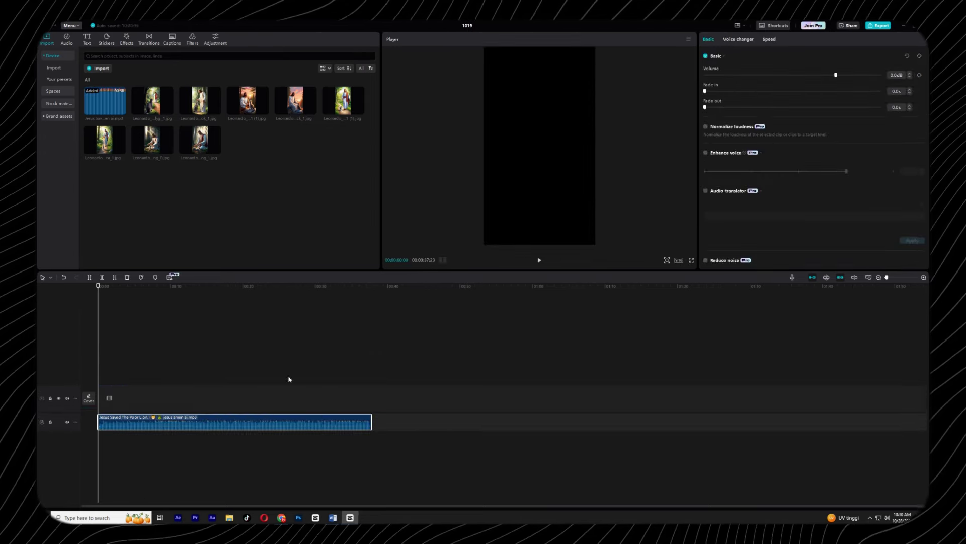
# Step: Switch to ChatGPT and review the Gambar 1 to Gambar 3 prompts of the Jesus and kitten story
pyautogui.click(282, 518)
pyautogui.click(171, 26)
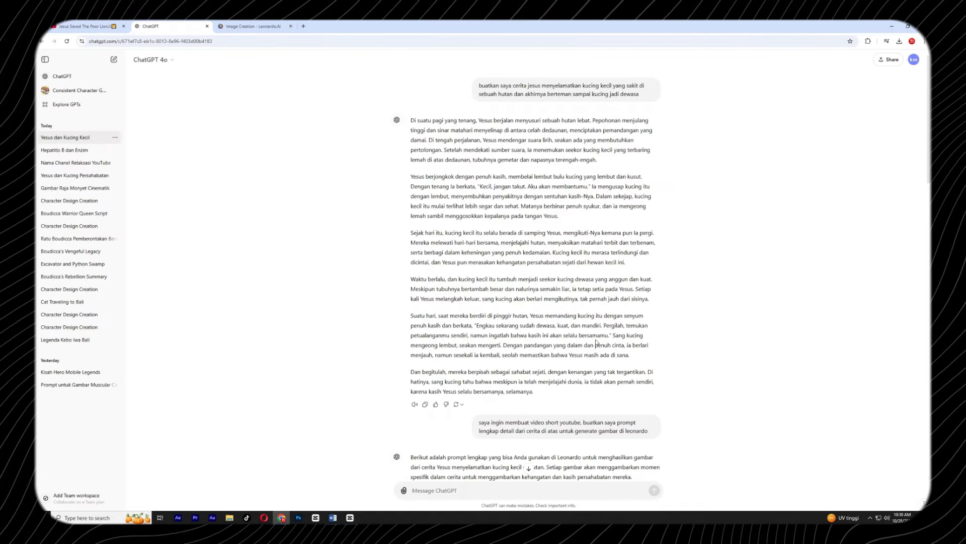
pyautogui.scroll(-20, 596, 342)
pyautogui.scroll(15, 634, 281)
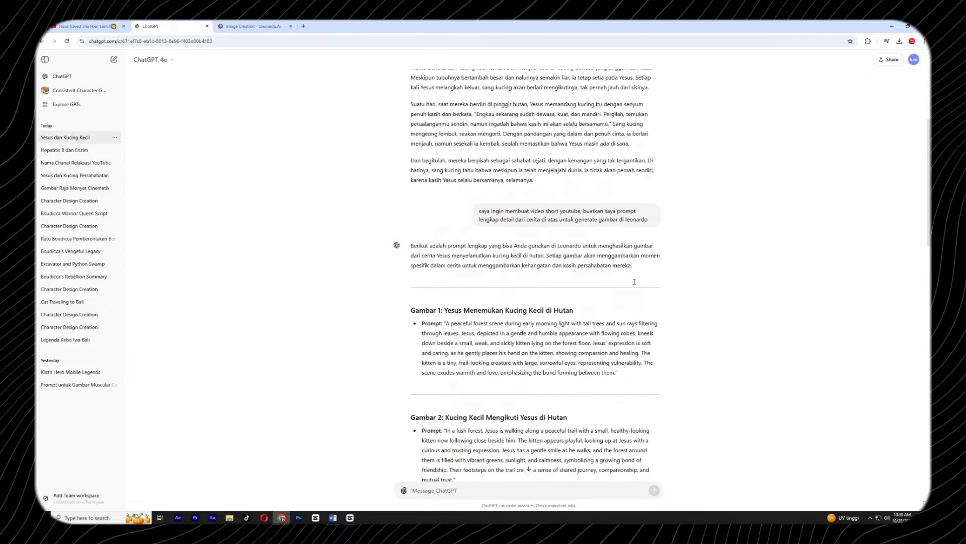
pyautogui.scroll(-3, 518, 235)
pyautogui.moveTo(445, 194); pyautogui.dragTo(643, 408)
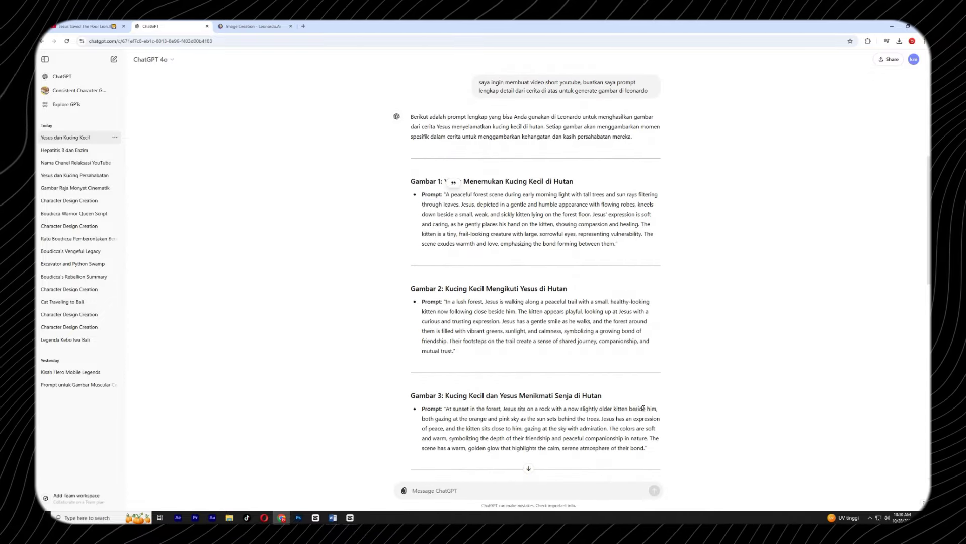
# Step: Return to CapCut and place the two images of Jesus kneeling beside the kitten at the start of the video track
pyautogui.click(350, 518)
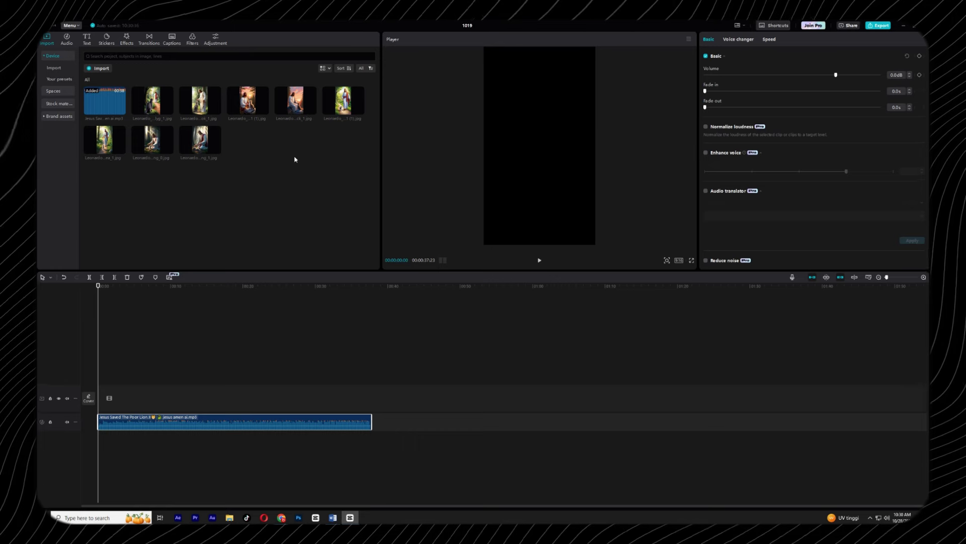
pyautogui.moveTo(199, 139); pyautogui.dragTo(108, 401)
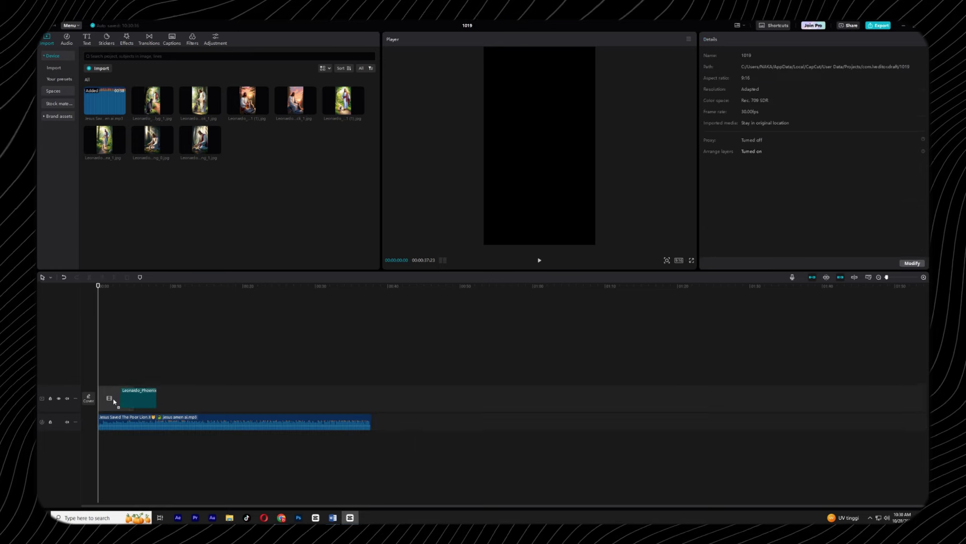
pyautogui.click(168, 149)
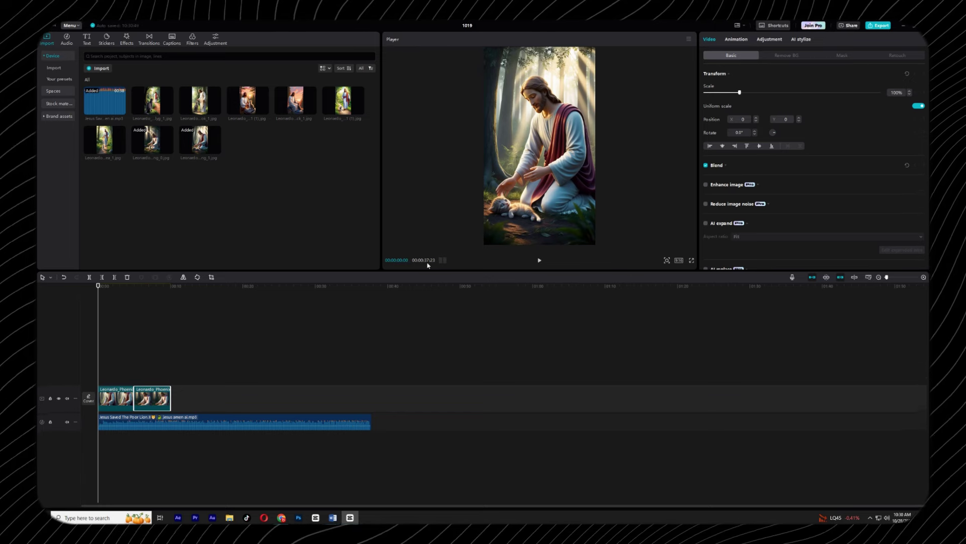
pyautogui.moveTo(106, 140); pyautogui.dragTo(161, 397)
pyautogui.click(535, 340)
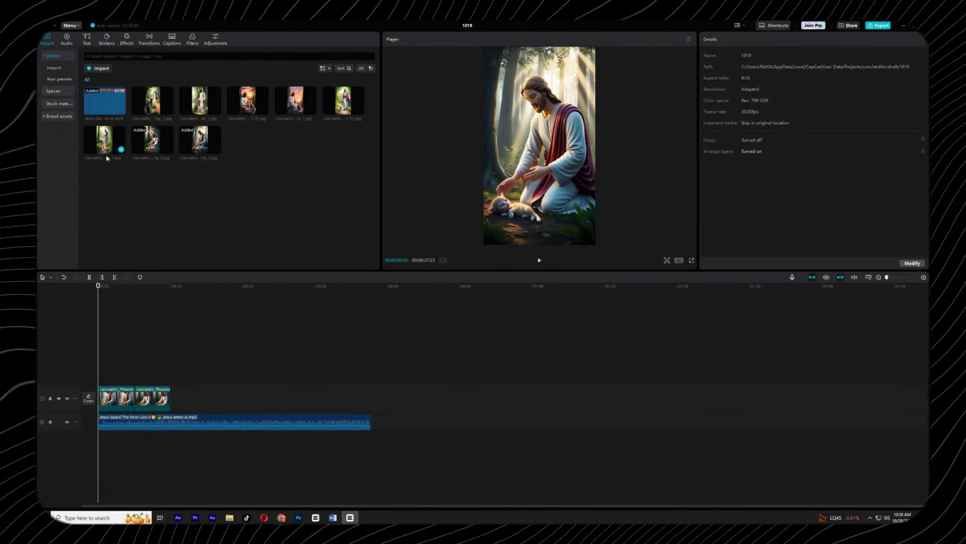
# Step: Append the two forest walk images and one sunset image to the video track, removing the extra sunset clip
pyautogui.moveTo(104, 141); pyautogui.dragTo(189, 398)
pyautogui.moveTo(344, 100); pyautogui.dragTo(223, 398)
pyautogui.moveTo(291, 107); pyautogui.dragTo(300, 399)
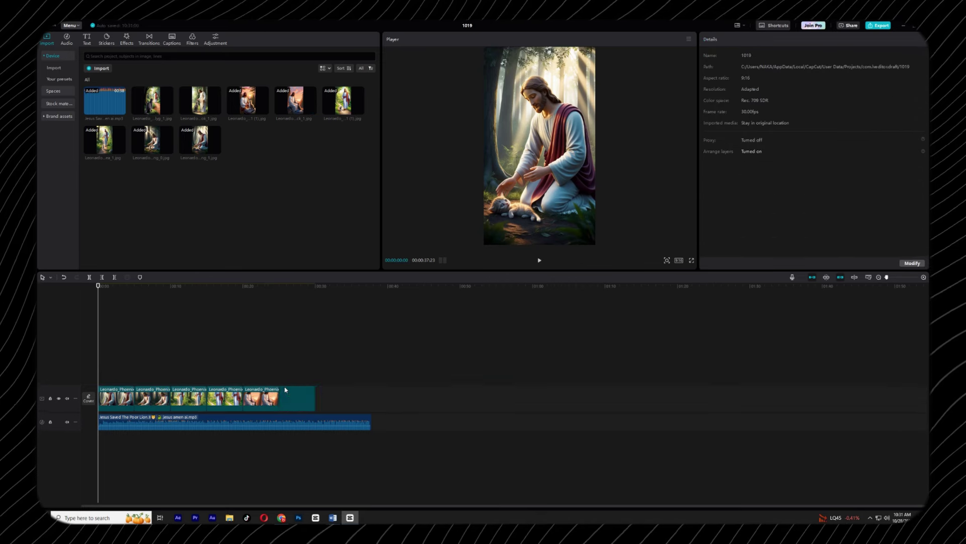
pyautogui.click(301, 399)
pyautogui.press('Delete')
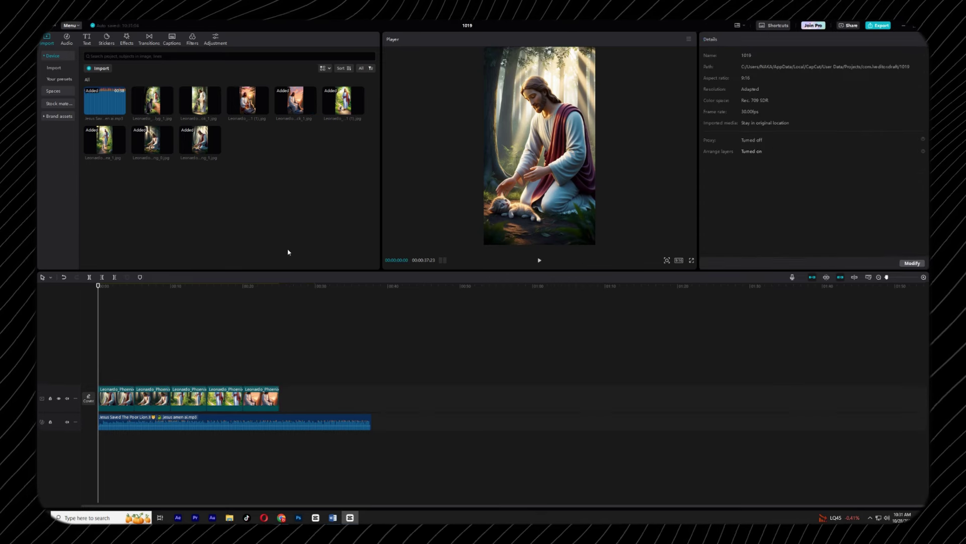
# Step: Append the two remaining forest images to the end of the video track and play the assembled sequence
pyautogui.moveTo(212, 140); pyautogui.dragTo(332, 402)
pyautogui.click(301, 398)
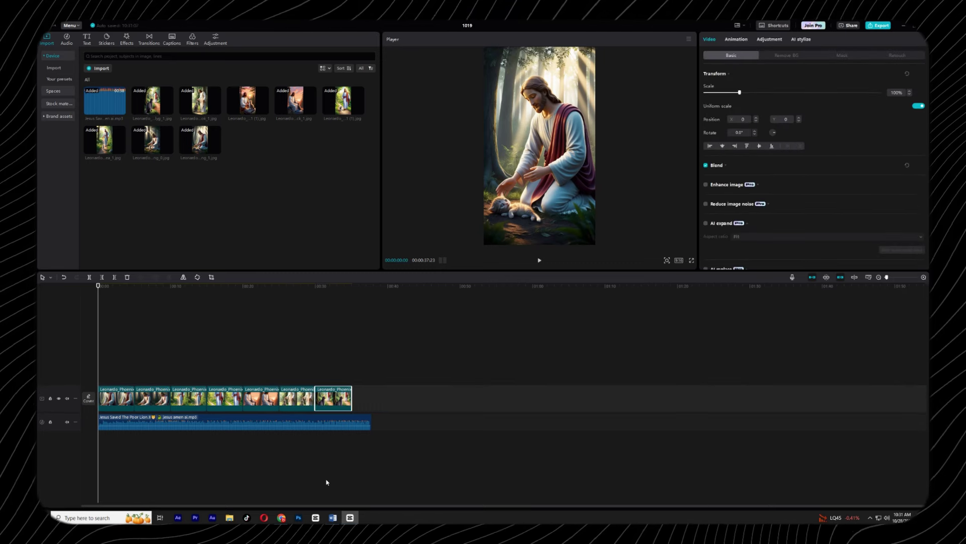
pyautogui.press('space')
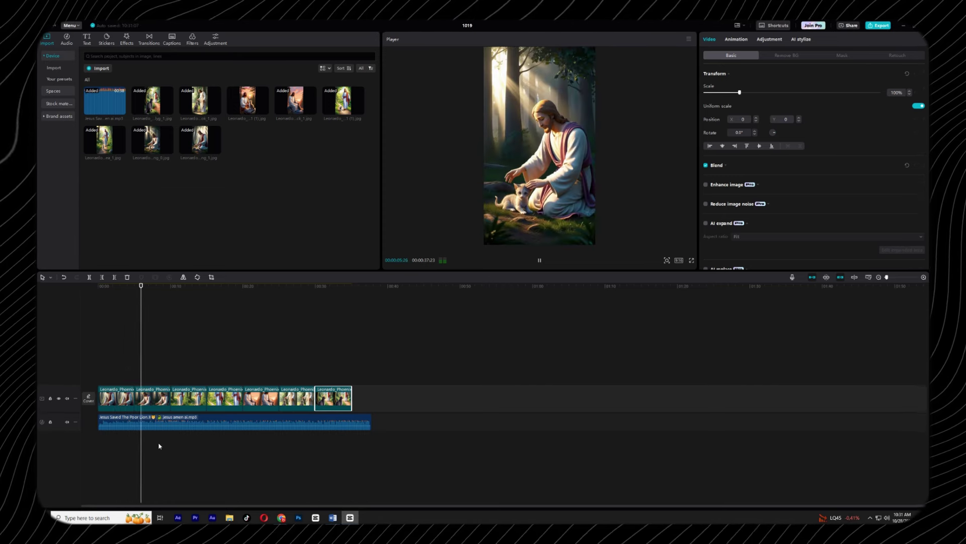
# Step: Shorten the first kneeling image clip to about 2 seconds
pyautogui.moveTo(144, 292); pyautogui.dragTo(112, 286)
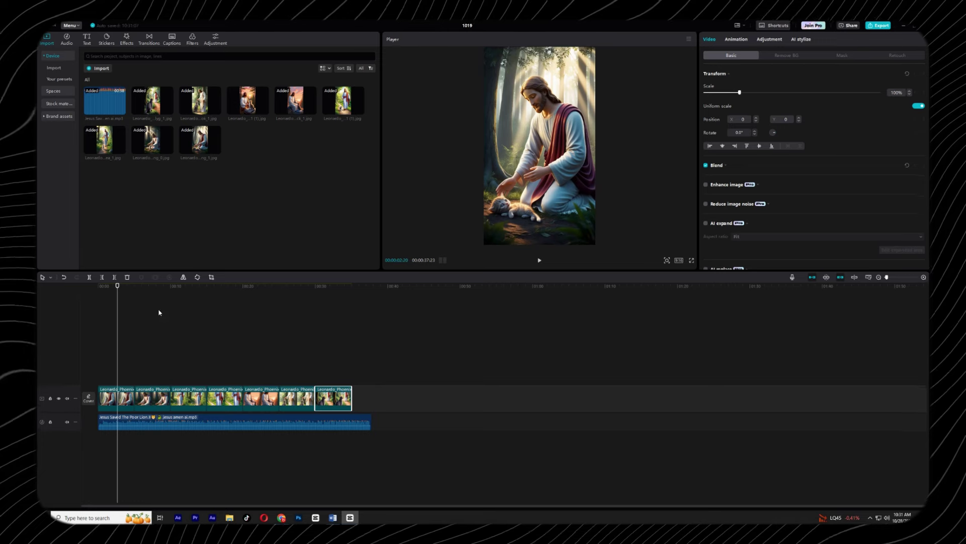
pyautogui.moveTo(117, 285)
pyautogui.mouseDown()
pyautogui.moveTo(153, 292)
pyautogui.moveTo(119, 293)
pyautogui.mouseUp()
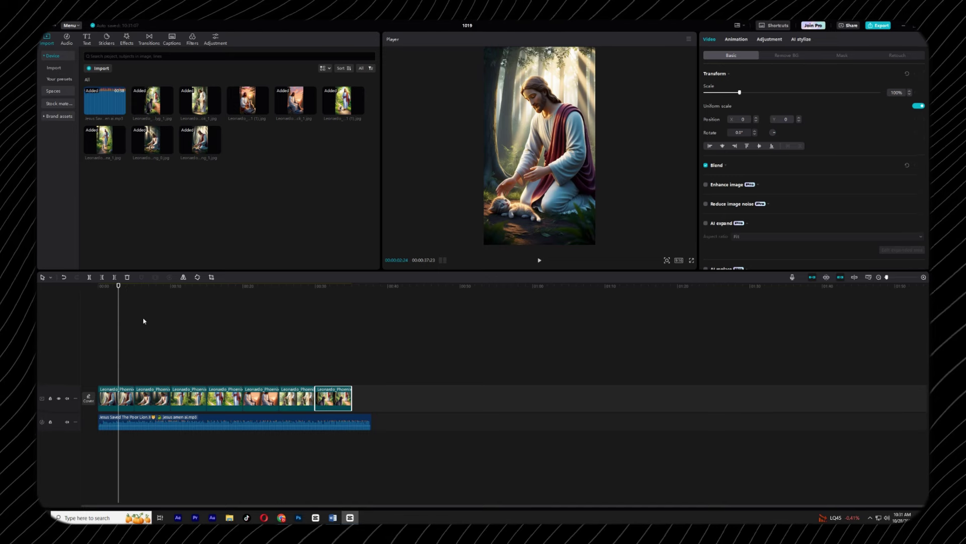
pyautogui.click(119, 399)
pyautogui.moveTo(133, 397); pyautogui.dragTo(111, 396)
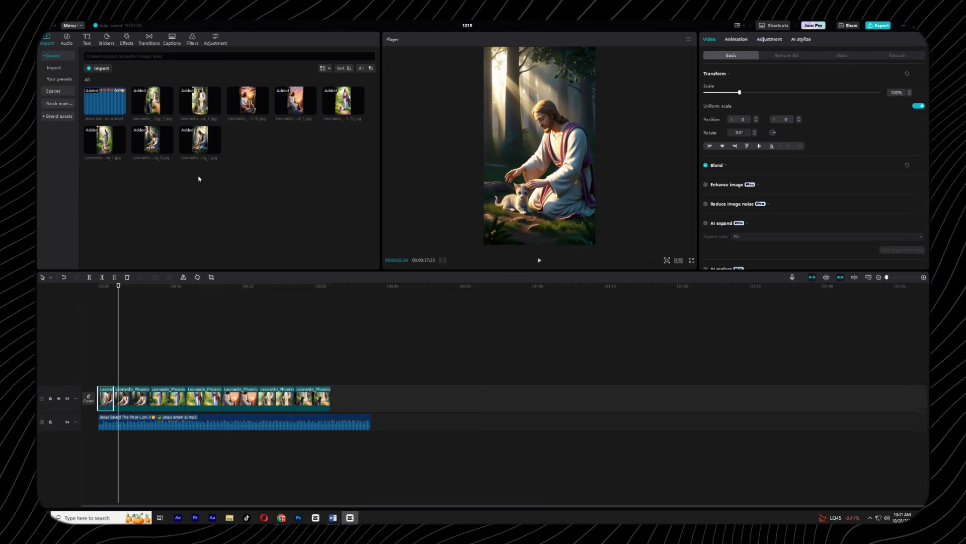
# Step: Insert another copy of the second kneeling image directly after the shortened first clip instead of at the end of the track
pyautogui.moveTo(159, 145); pyautogui.dragTo(348, 398)
pyautogui.click(346, 290)
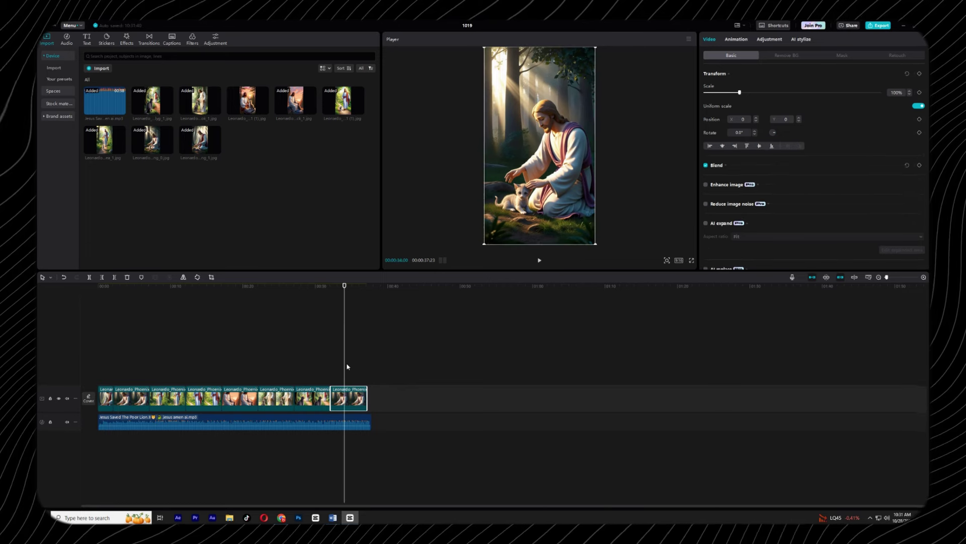
pyautogui.hotkey('ctrl', 'z')
pyautogui.moveTo(154, 139); pyautogui.dragTo(115, 398)
pyautogui.click(132, 285)
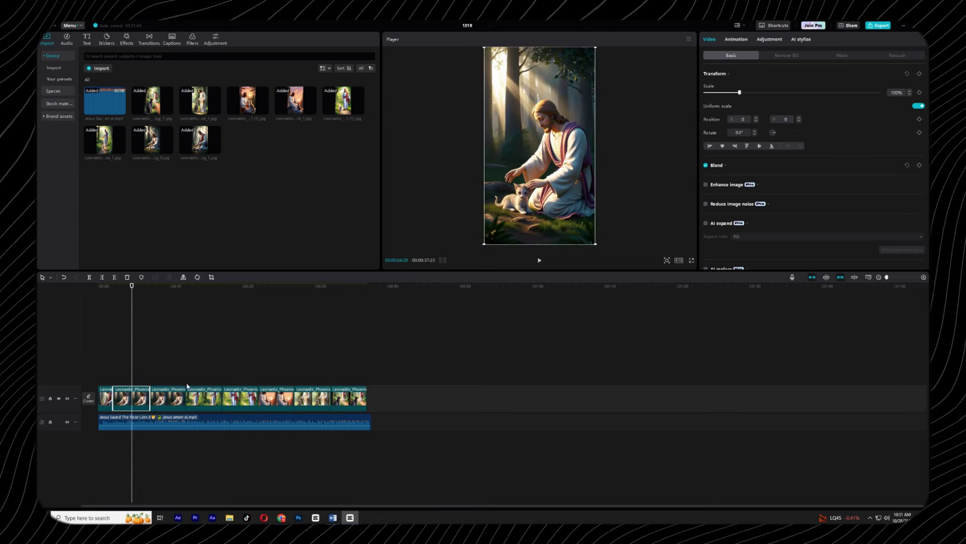
# Step: Scale the inserted copy to 262% at position 1049, 2846 for a kitten close-up, and play the opening clips
pyautogui.moveTo(596, 47); pyautogui.dragTo(670, 20)
pyautogui.moveTo(516, 242); pyautogui.dragTo(573, 91)
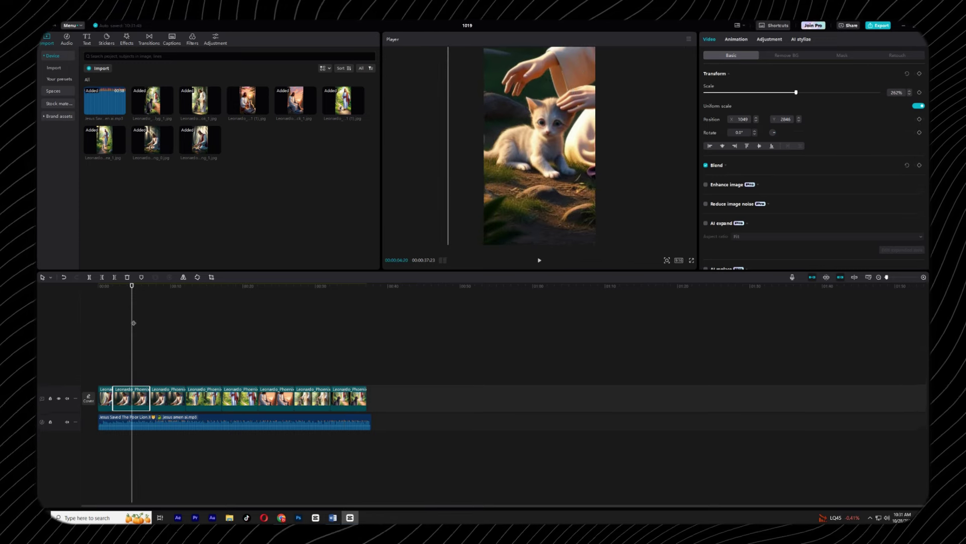
pyautogui.press('Home')
pyautogui.press('space')
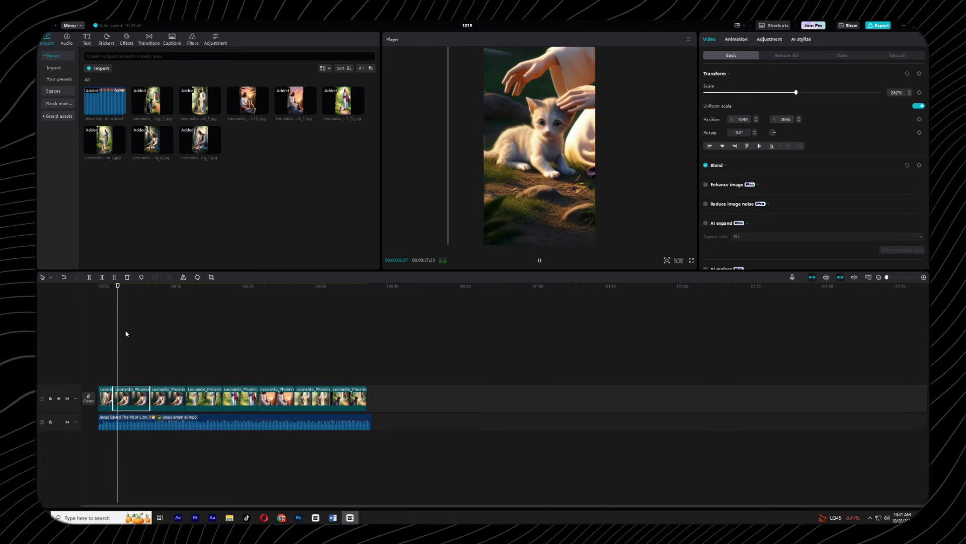
pyautogui.click(143, 367)
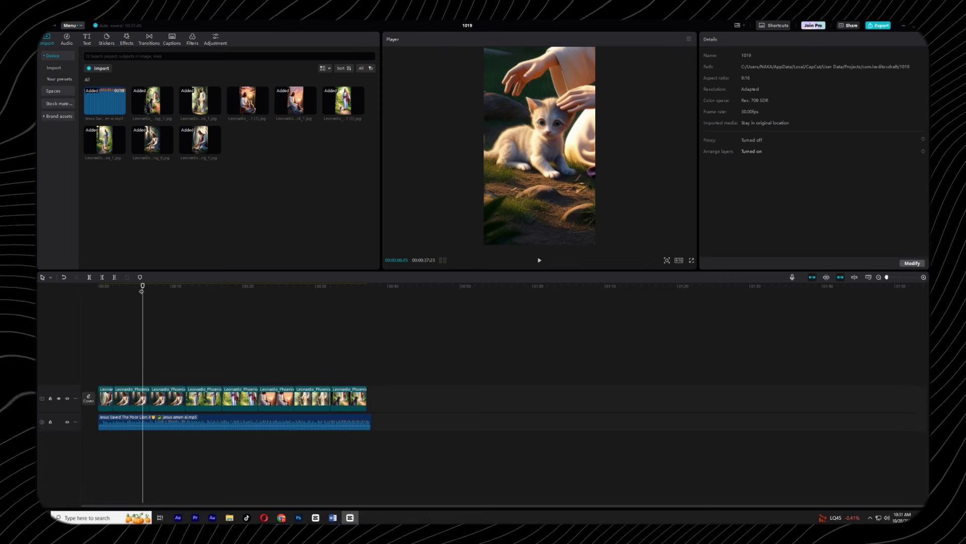
pyautogui.moveTo(142, 291); pyautogui.dragTo(137, 292)
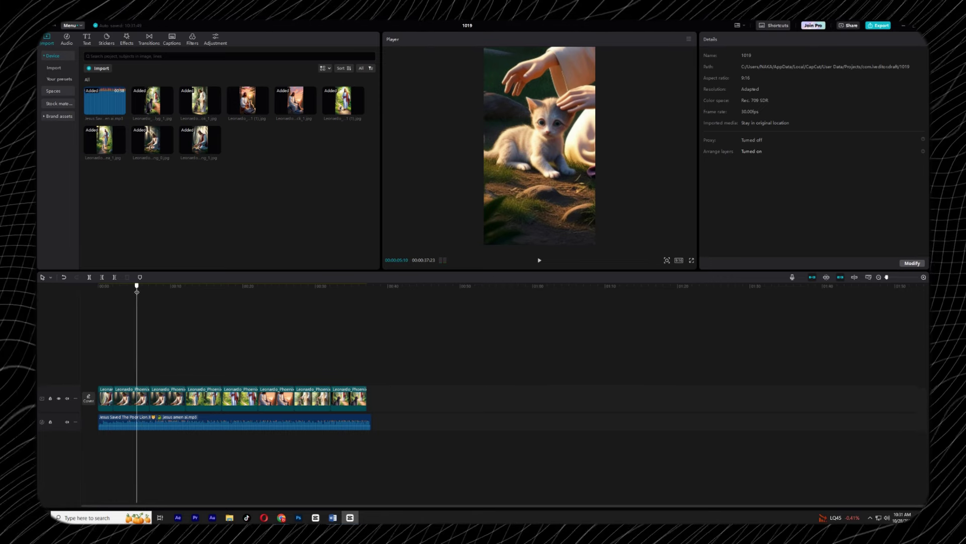
# Step: Undo the kitten close-up, the inserted image copy and the first clip's trim
pyautogui.hotkey('ctrl', 'z')
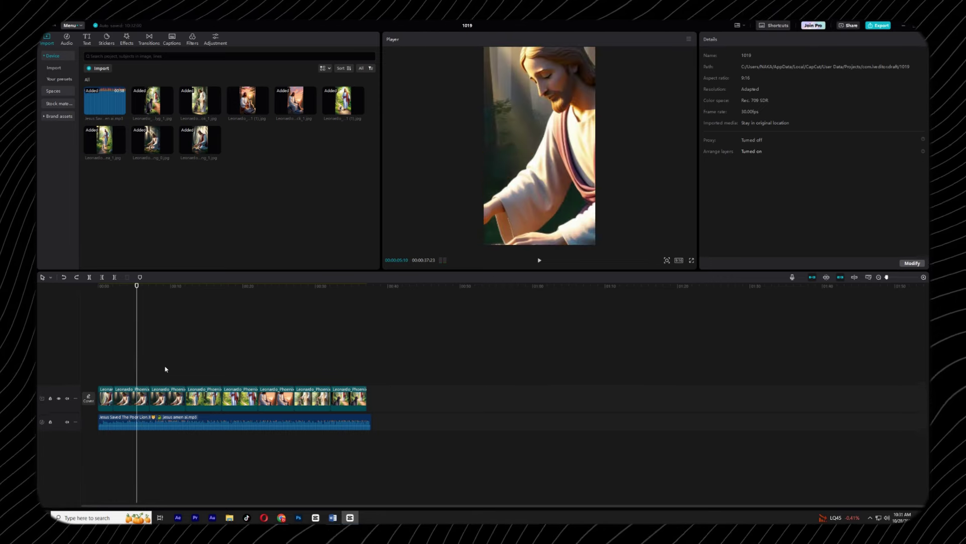
pyautogui.hotkey('ctrl', 'shift', 'z')
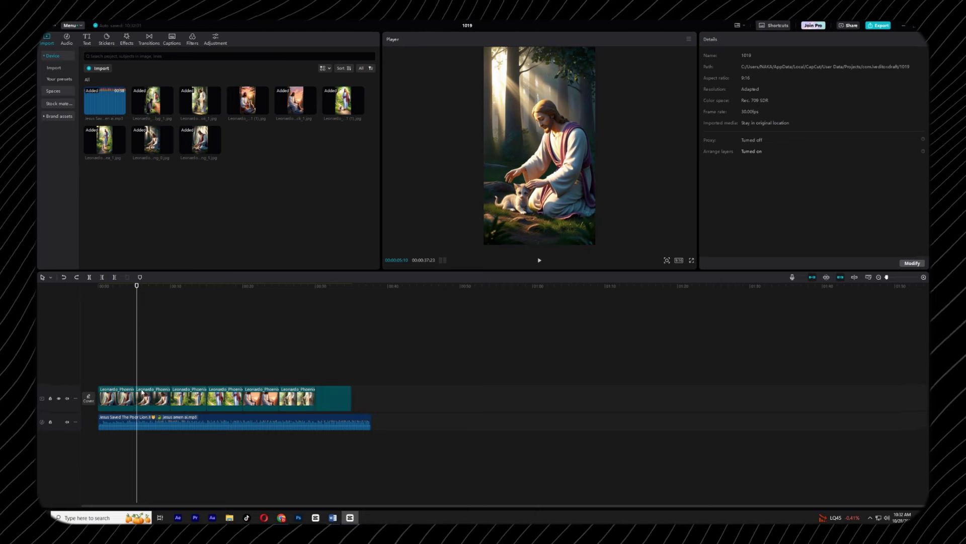
pyautogui.click(142, 392)
pyautogui.click(112, 301)
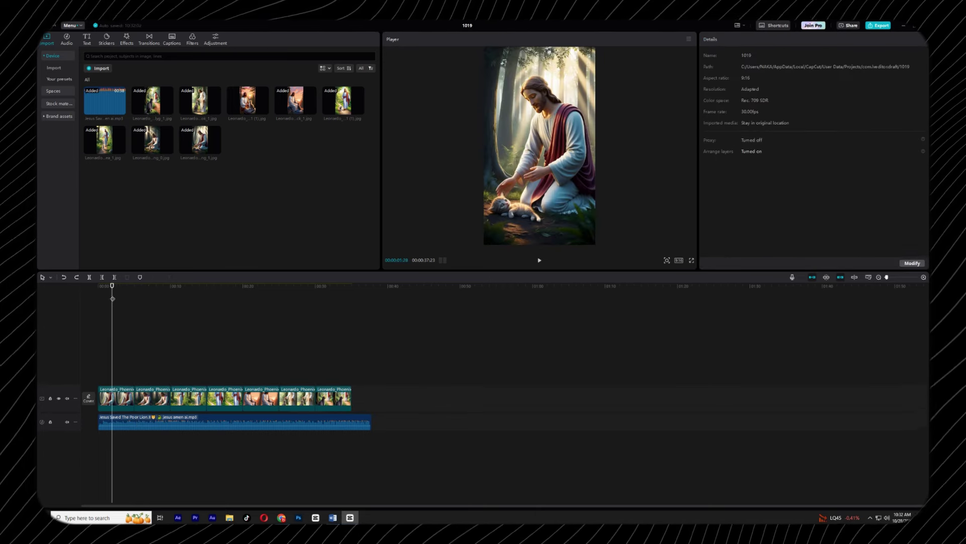
# Step: Go to the start of the timeline and apply the Side Slide intro animation to the first clip
pyautogui.moveTo(113, 298); pyautogui.dragTo(98, 299)
pyautogui.click(115, 398)
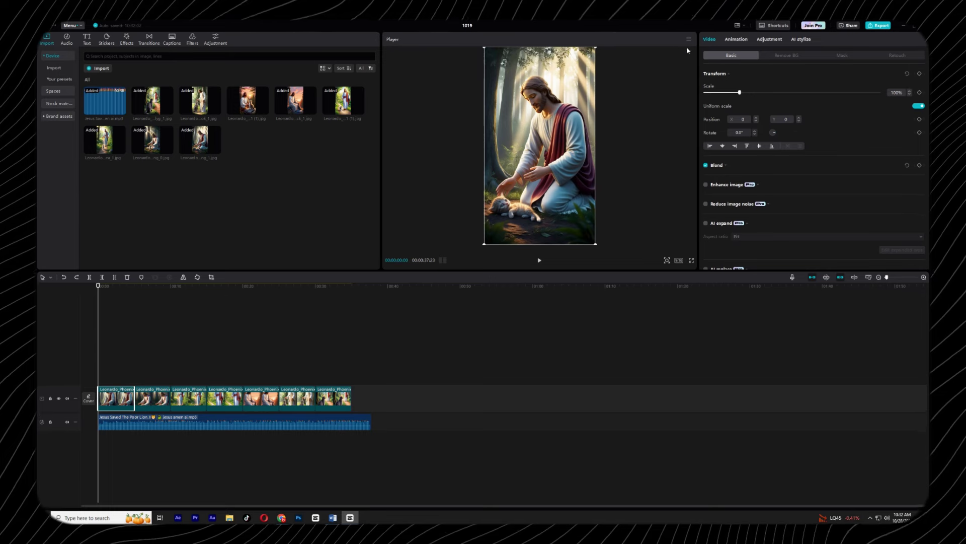
pyautogui.click(736, 39)
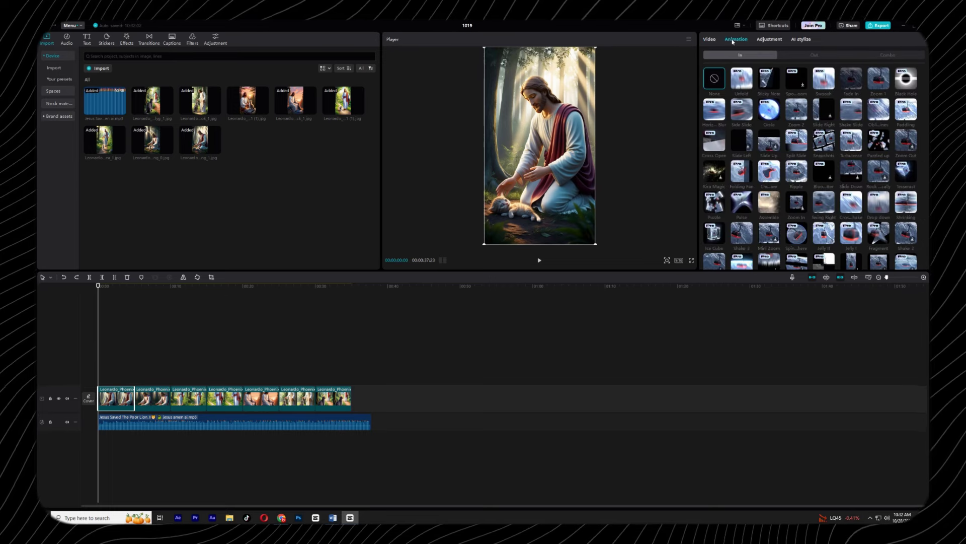
pyautogui.click(742, 114)
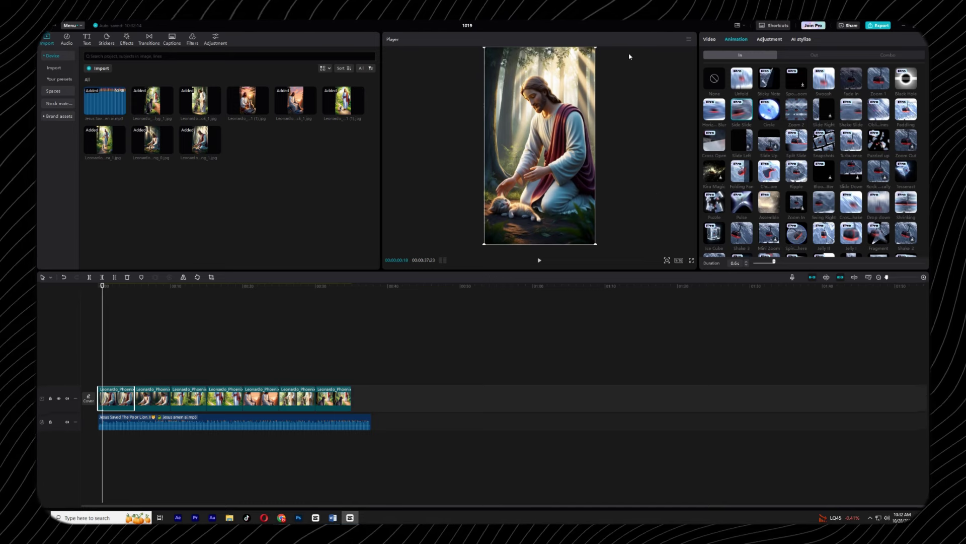
# Step: Keyframe the first clip to zoom in on the kitten at 241% scale and position 1233, 2601 around 1 second, and play it back
pyautogui.click(709, 39)
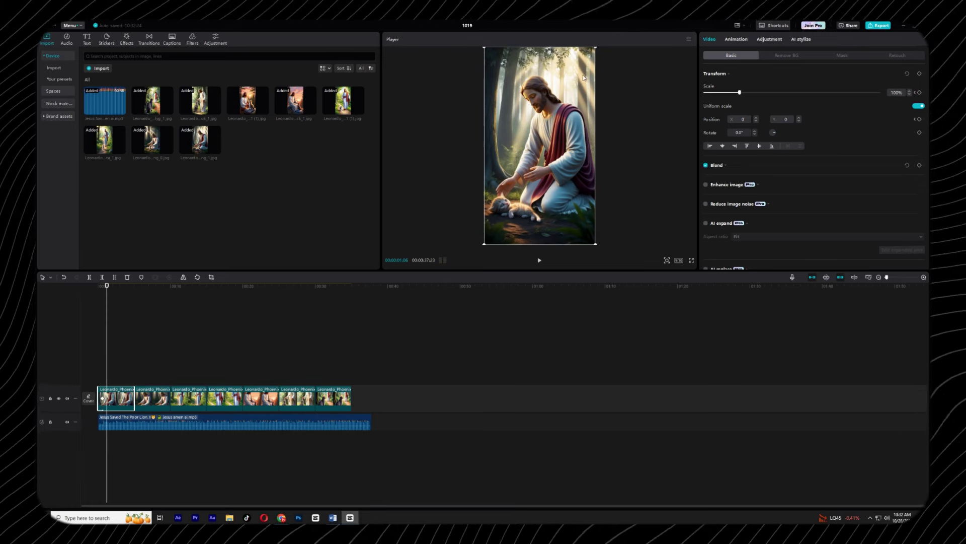
pyautogui.scroll(5, 651, 166)
pyautogui.moveTo(652, 166); pyautogui.dragTo(589, 70)
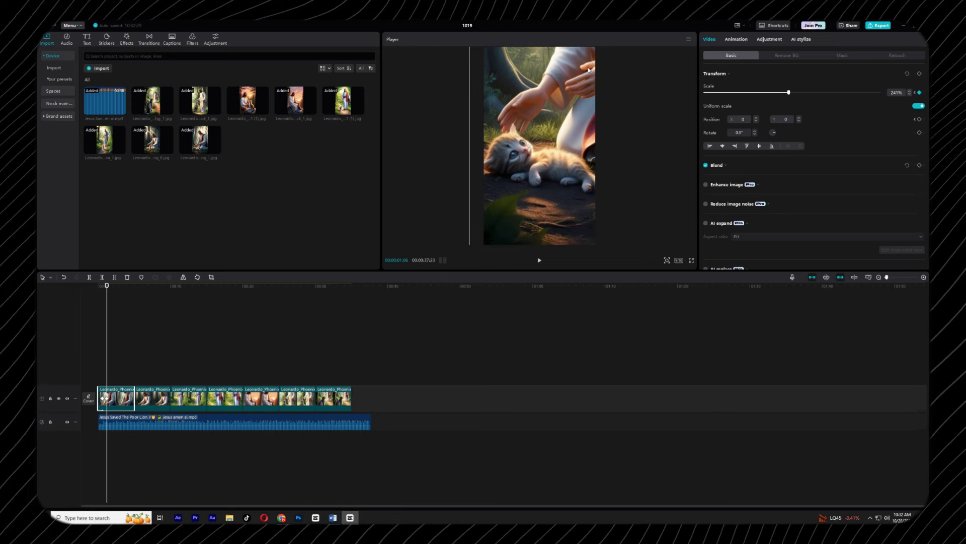
pyautogui.press('space')
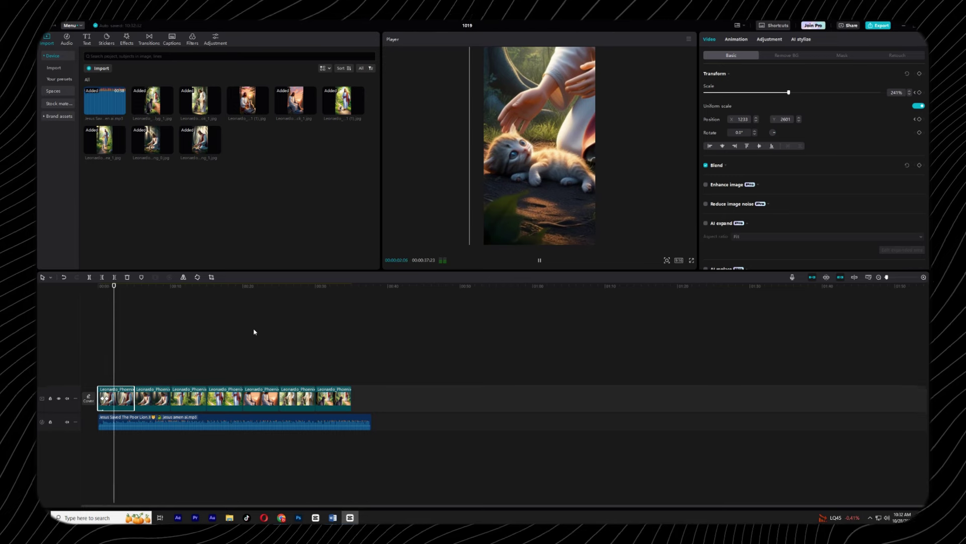
pyautogui.press('space')
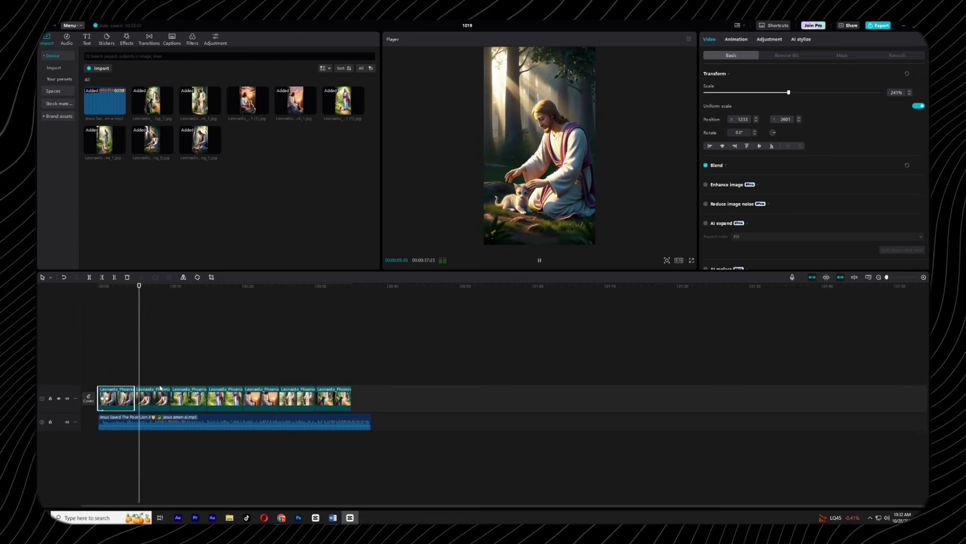
# Step: Keyframe the second clip to grow from 100% scale at its start to 139% at its end, and play the opening clips
pyautogui.press('space')
pyautogui.click(159, 396)
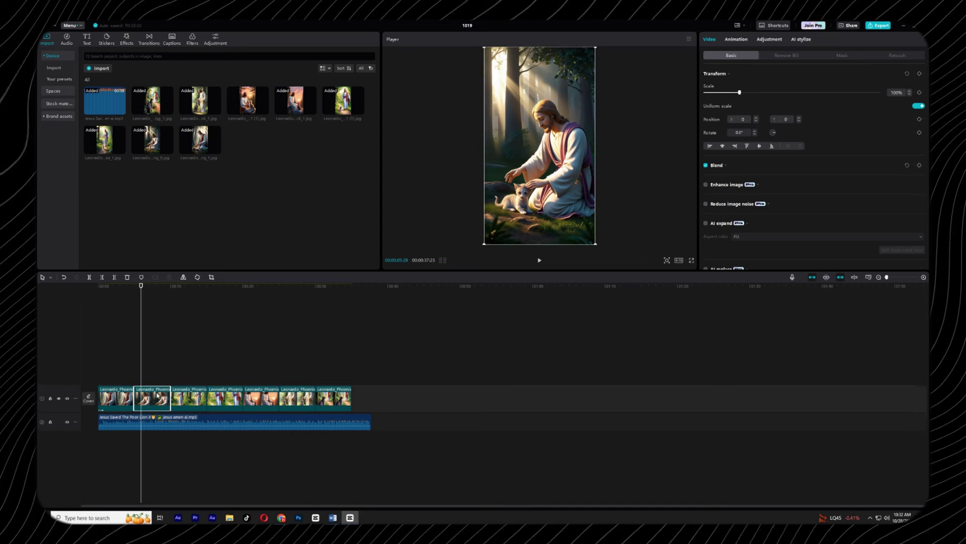
pyautogui.click(134, 286)
pyautogui.moveTo(133, 286); pyautogui.dragTo(170, 291)
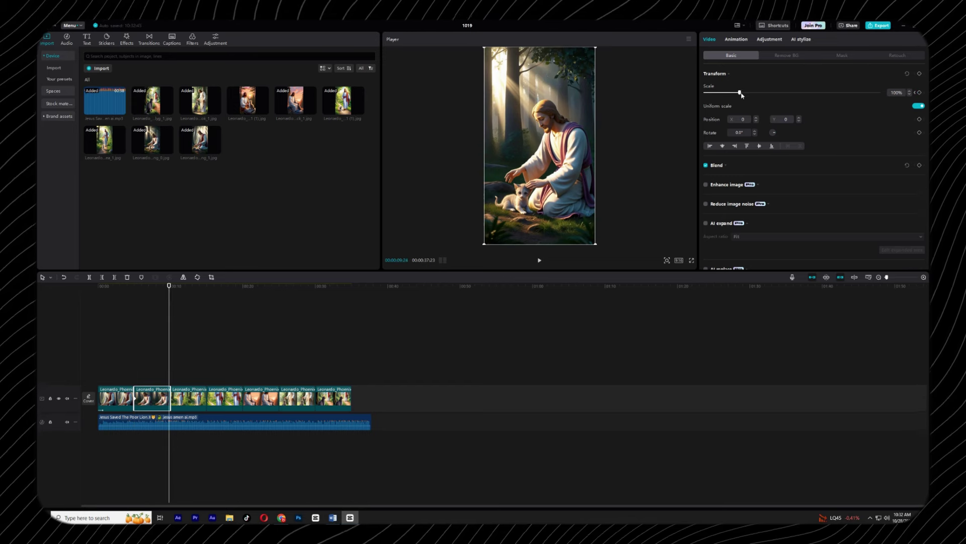
pyautogui.moveTo(741, 95); pyautogui.dragTo(754, 99)
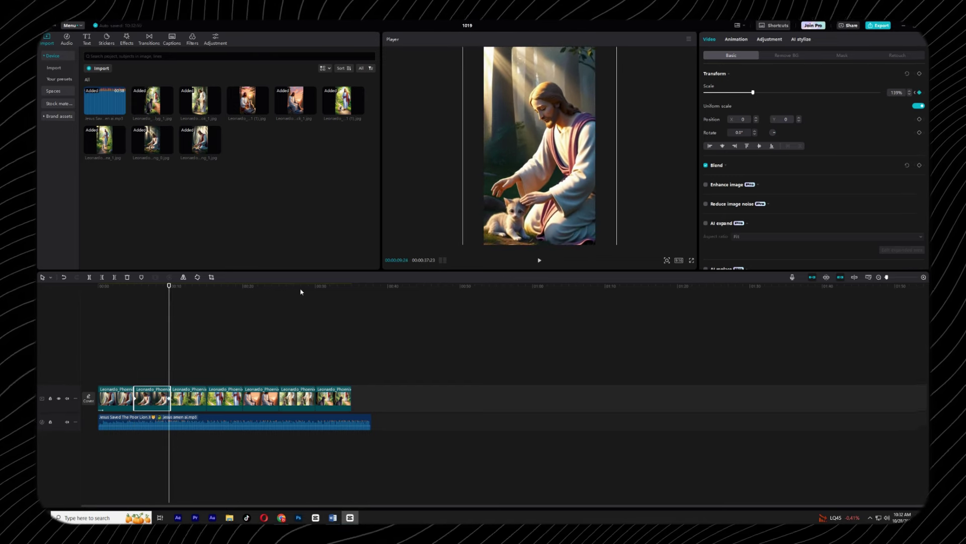
pyautogui.click(119, 296)
pyautogui.click(131, 290)
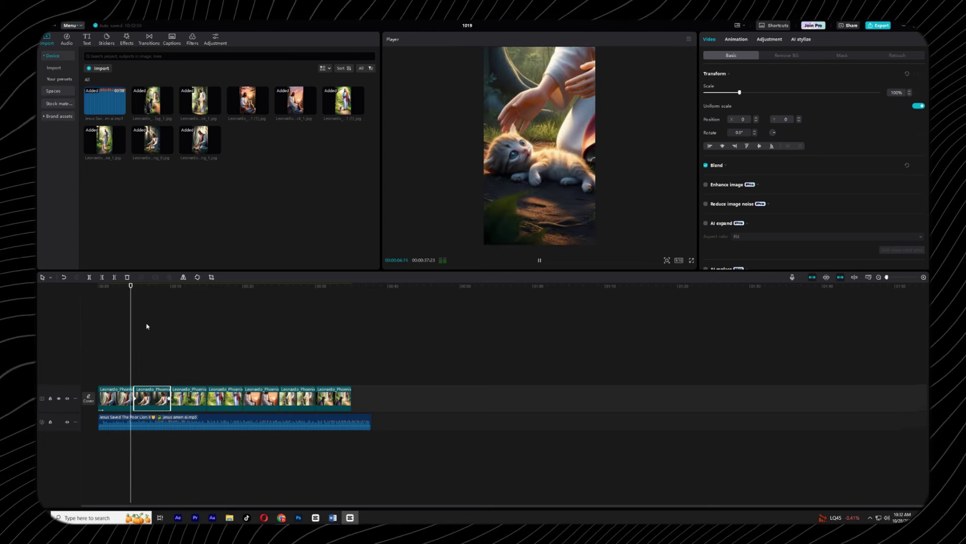
pyautogui.press('space')
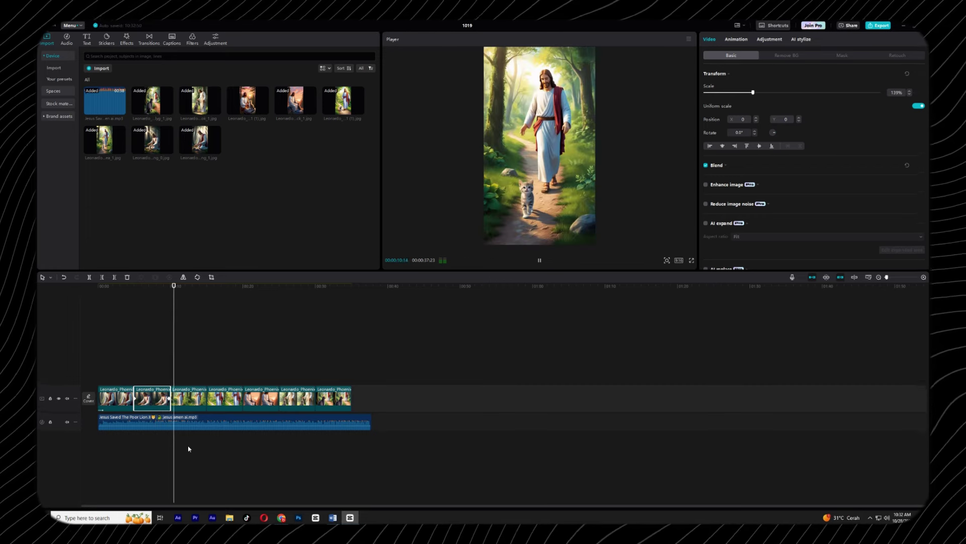
pyautogui.click(204, 298)
pyautogui.moveTo(207, 297); pyautogui.dragTo(99, 302)
pyautogui.press('space')
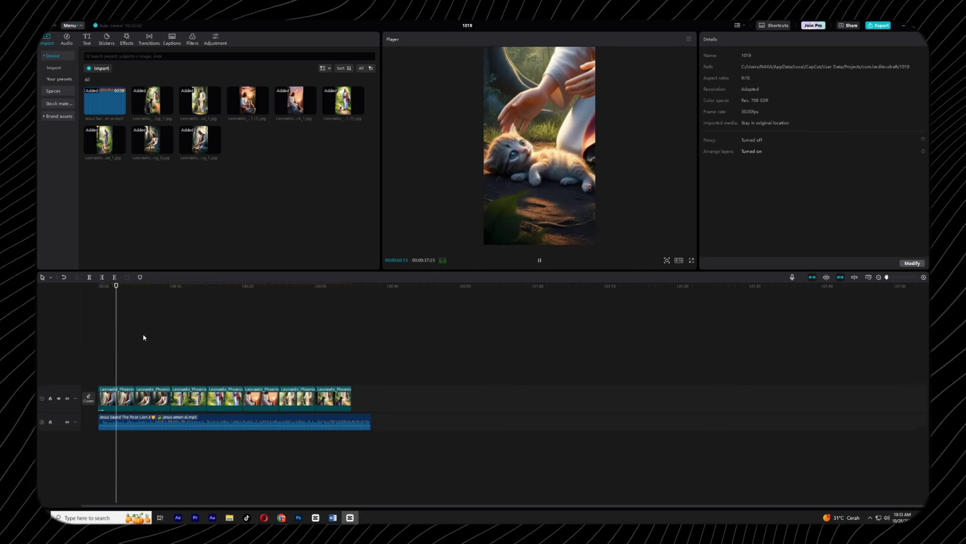
# Step: Keyframe the end of the first clip at 193% scale and position 899, 1624 with the kitten in frame, and play it back
pyautogui.click(122, 401)
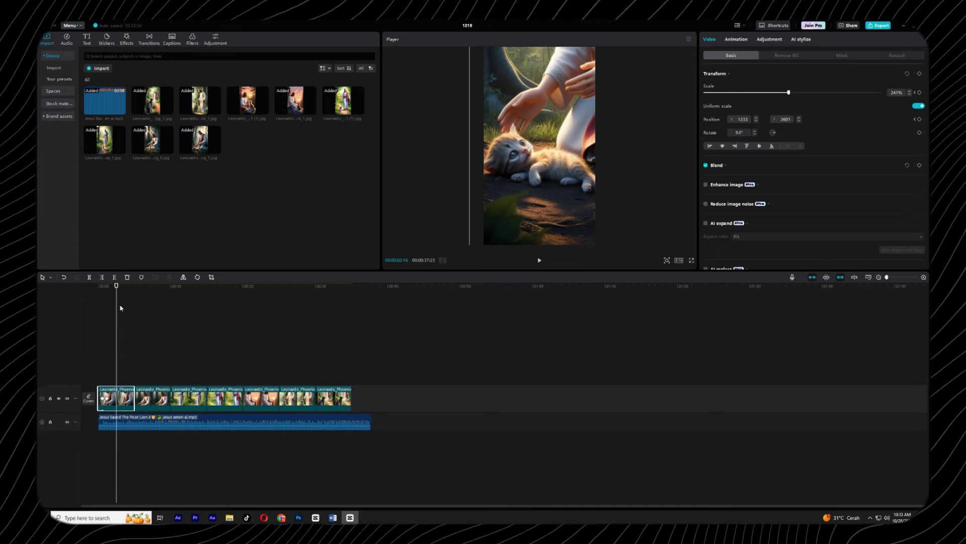
pyautogui.moveTo(118, 291); pyautogui.dragTo(134, 291)
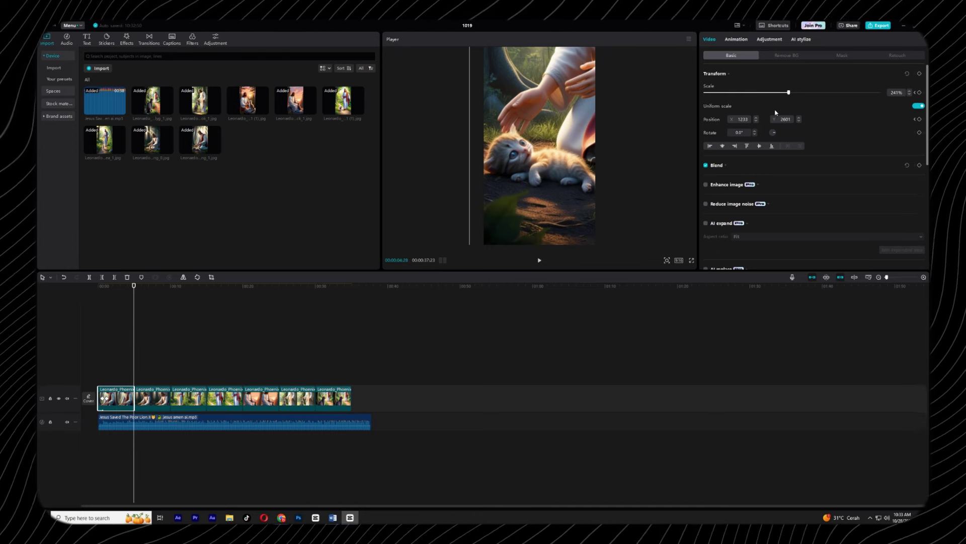
pyautogui.moveTo(789, 94); pyautogui.dragTo(772, 92)
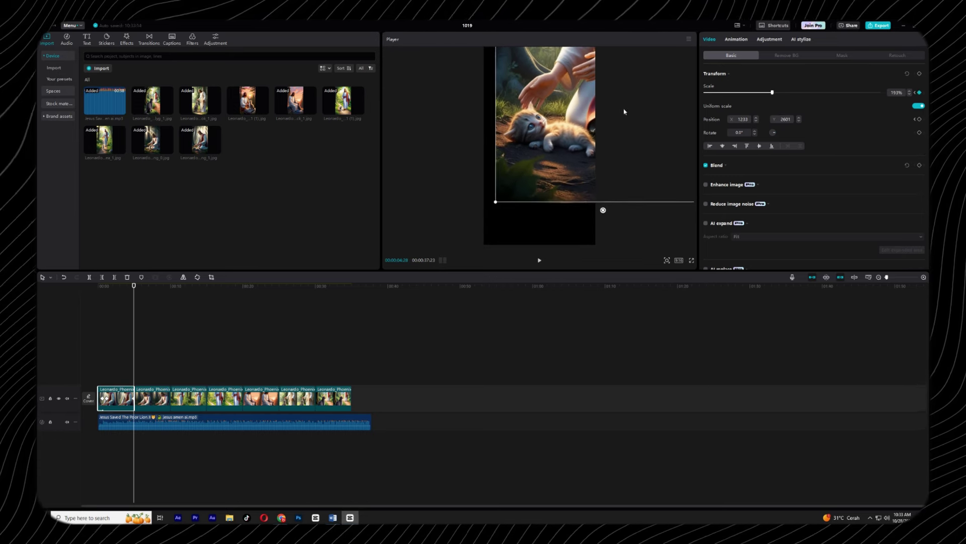
pyautogui.moveTo(578, 122); pyautogui.dragTo(565, 163)
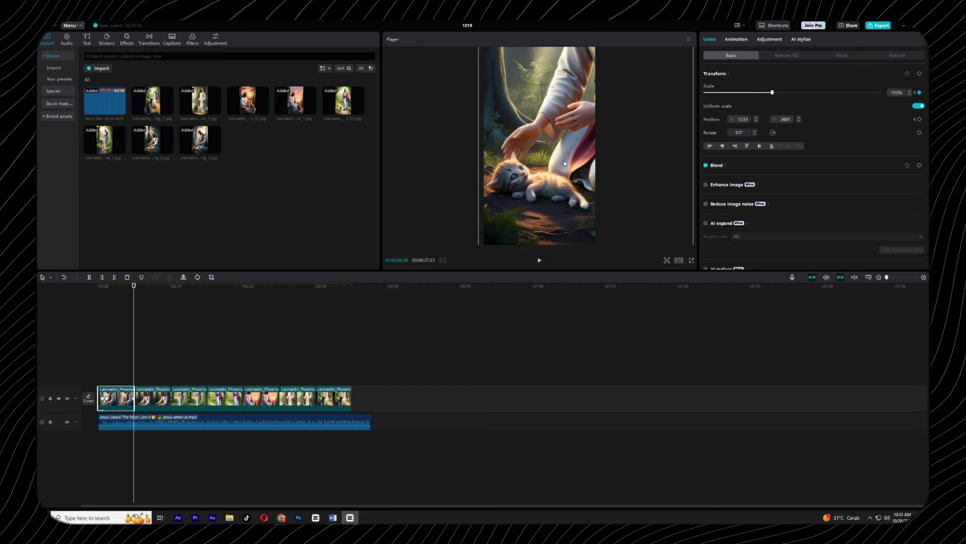
pyautogui.moveTo(132, 293); pyautogui.dragTo(99, 292)
pyautogui.press('space')
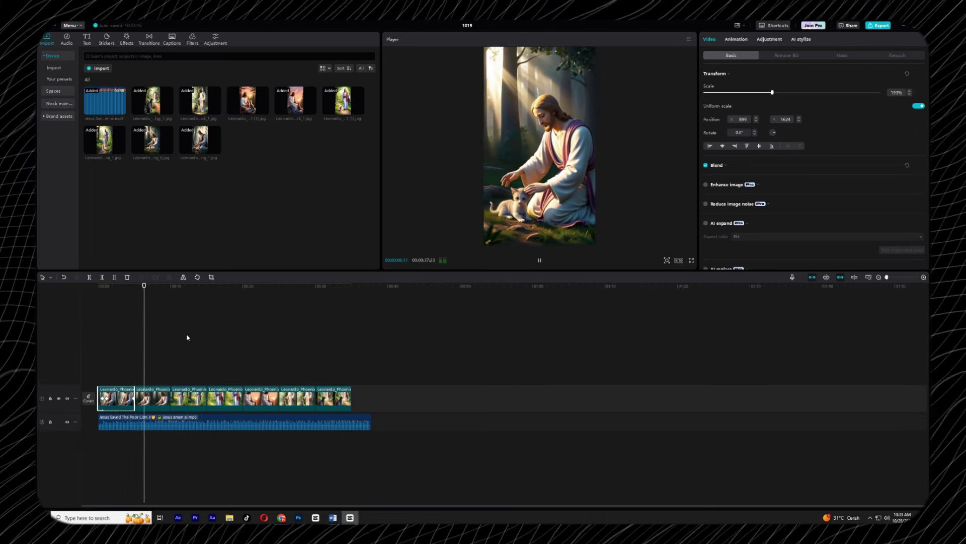
pyautogui.press('space')
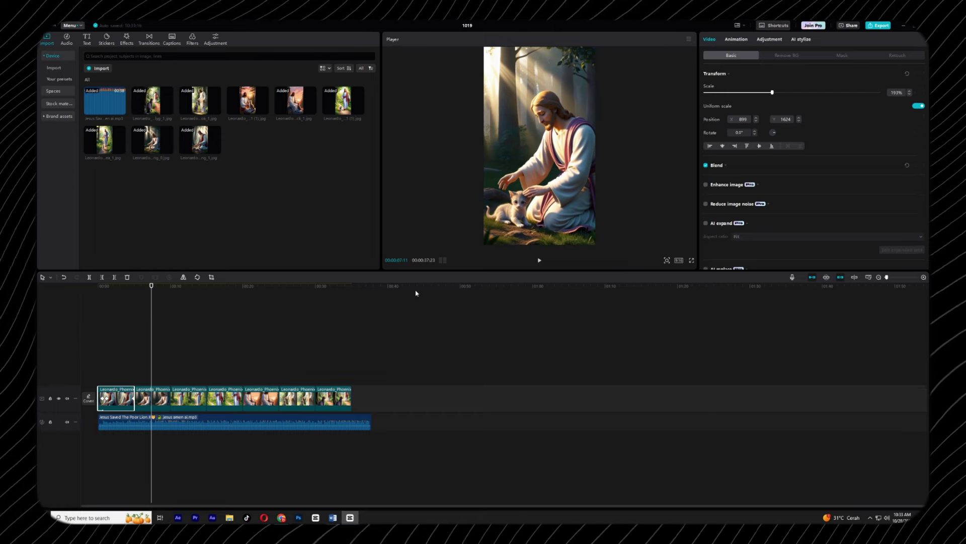
pyautogui.click(144, 366)
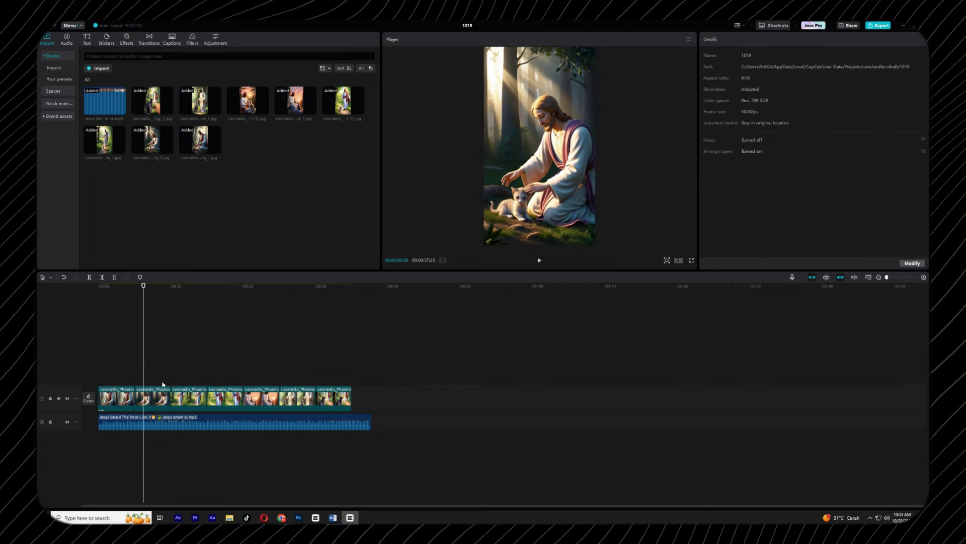
# Step: Switch to the browser to check the reference Short about the poor lion, and return to CapCut
pyautogui.click(285, 520)
pyautogui.click(88, 23)
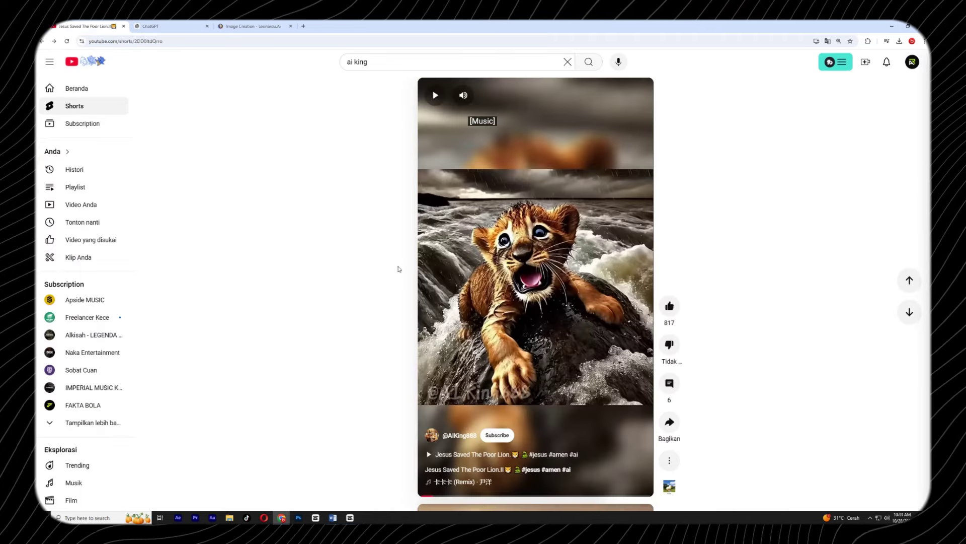
pyautogui.click(558, 301)
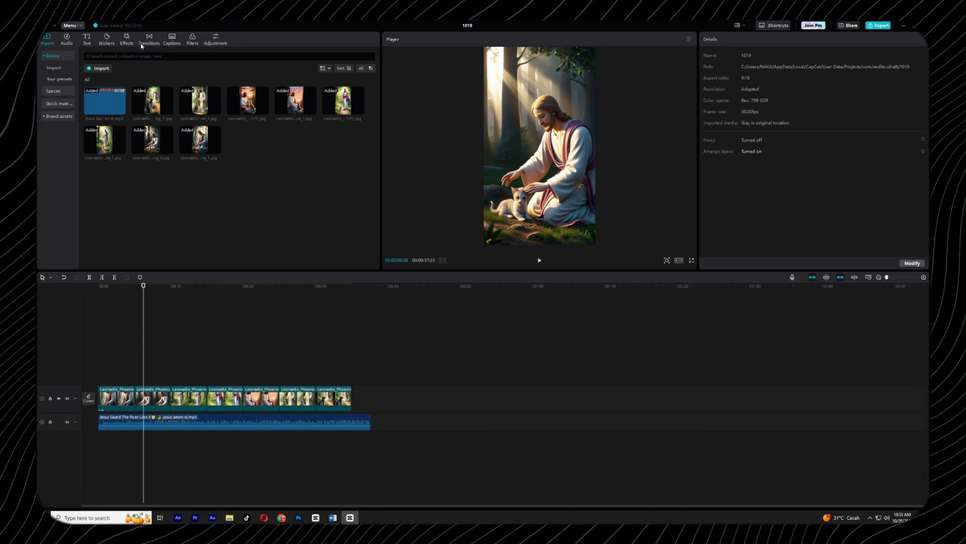
# Step: Add the Pull In II transition between the first and second clips and play it back
pyautogui.click(149, 39)
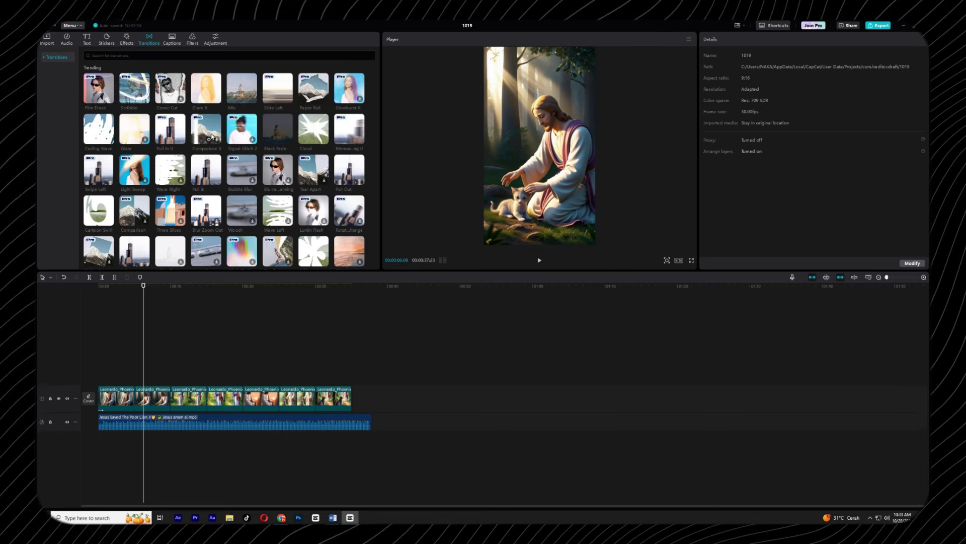
pyautogui.moveTo(168, 134); pyautogui.dragTo(154, 362)
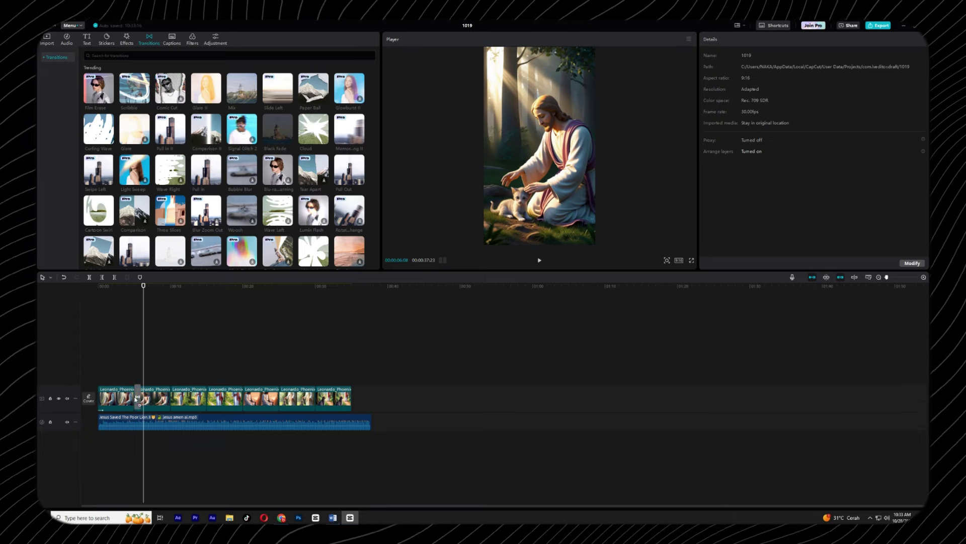
pyautogui.moveTo(136, 400); pyautogui.dragTo(145, 406)
pyautogui.click(526, 291)
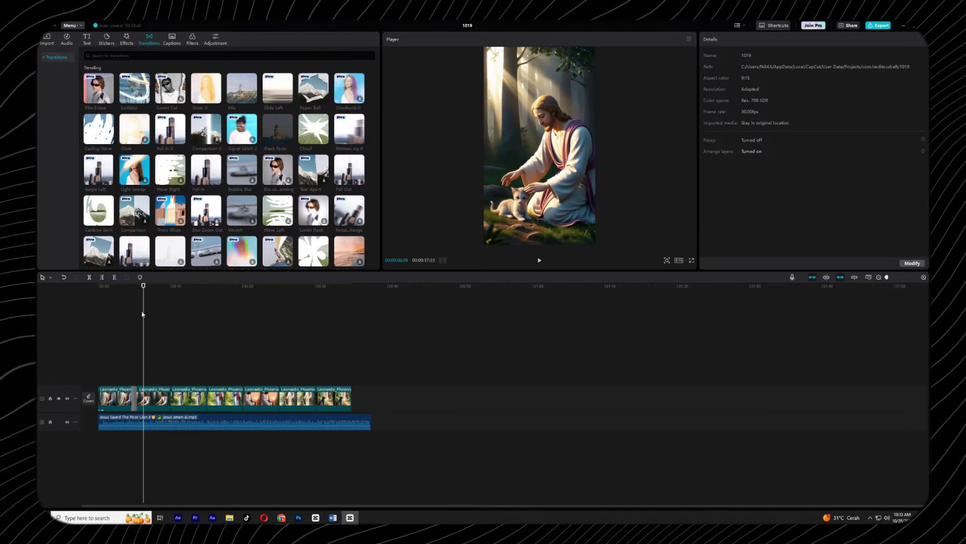
pyautogui.click(132, 291)
pyautogui.scroll(3, 202, 346)
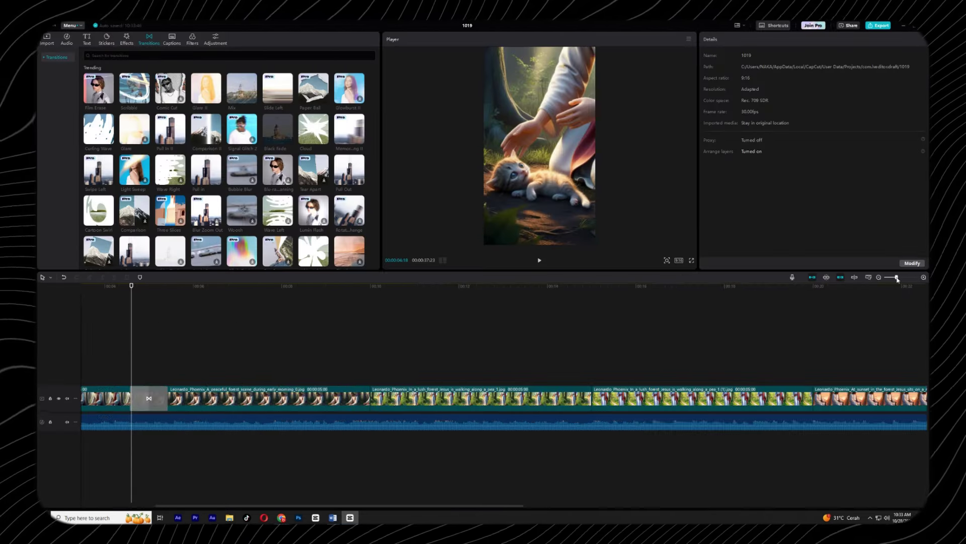
pyautogui.press('space')
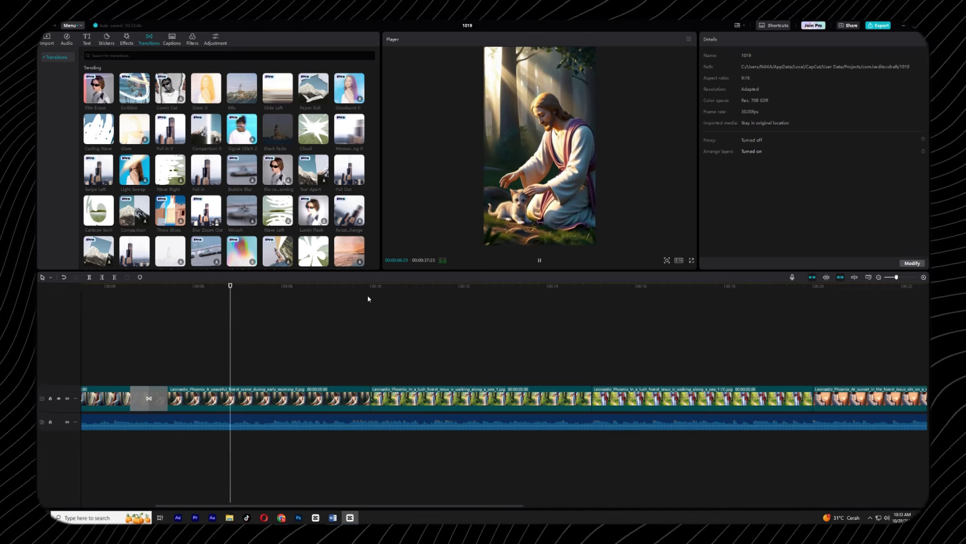
pyautogui.press('space')
# Step: Add a transition between the second and third clips and play it back
pyautogui.moveTo(377, 354); pyautogui.dragTo(378, 398)
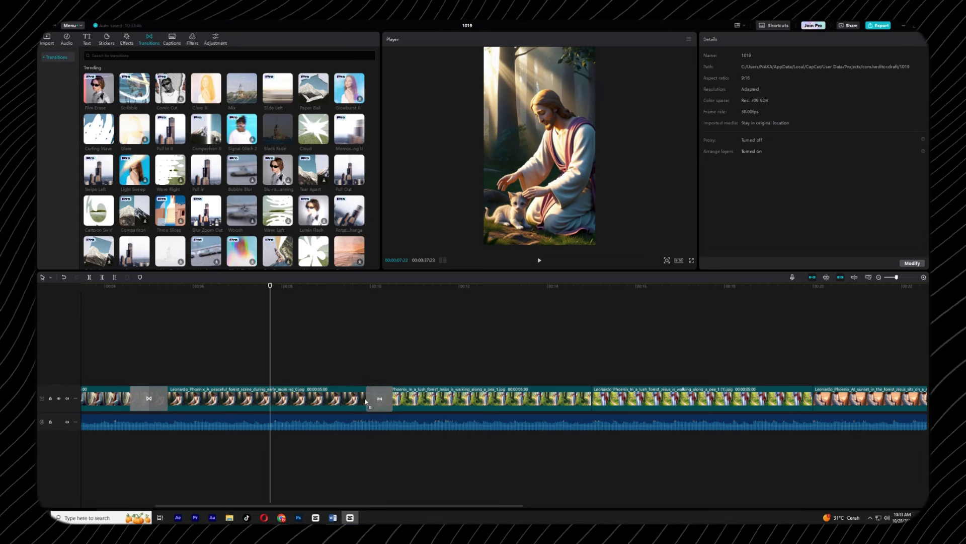
pyautogui.press('space')
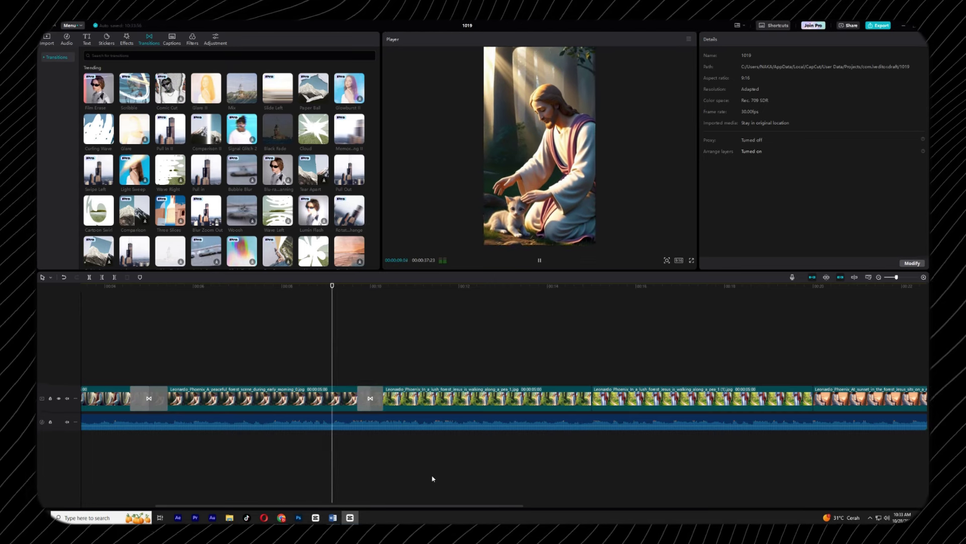
pyautogui.click(355, 370)
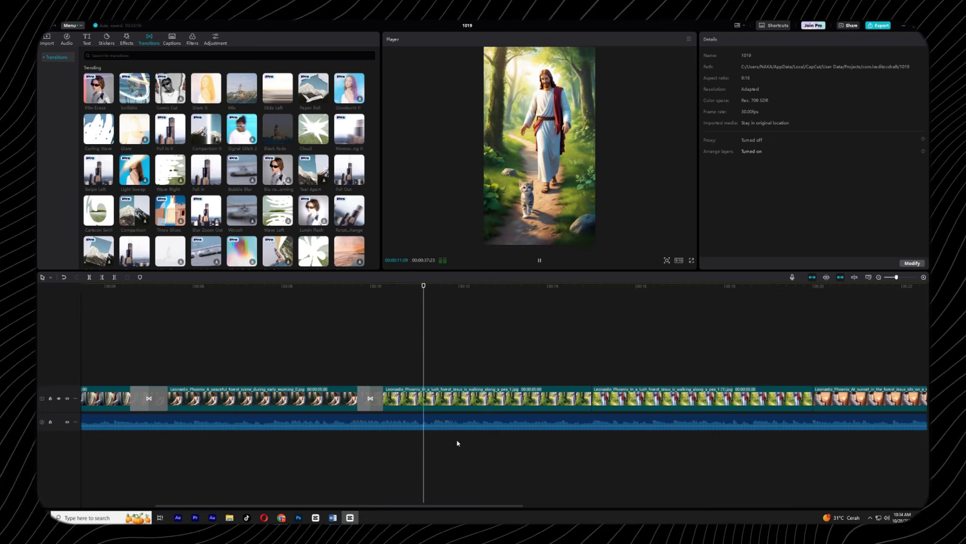
pyautogui.press('space')
# Step: Review the remaining clips on the timeline and play the edited opening from the start
pyautogui.moveTo(896, 277); pyautogui.dragTo(888, 277)
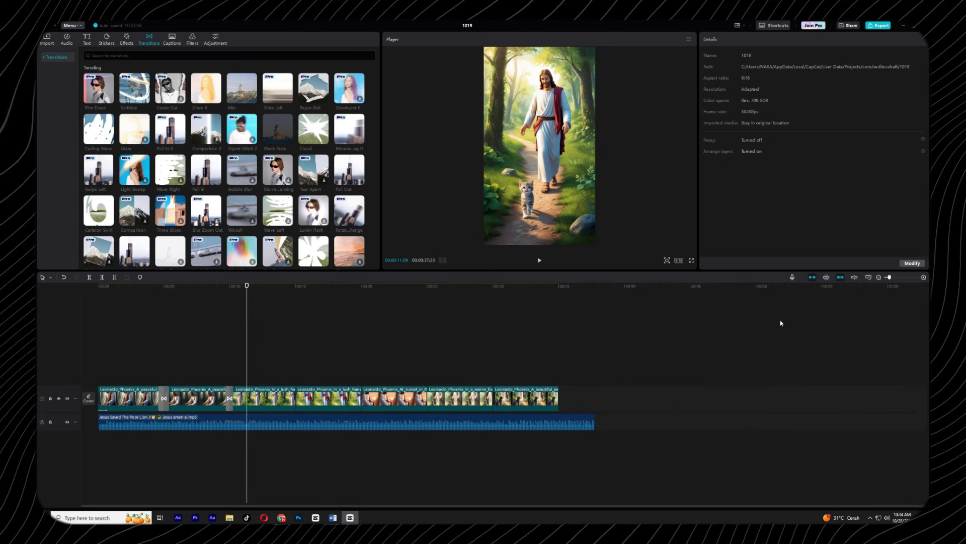
pyautogui.click(394, 398)
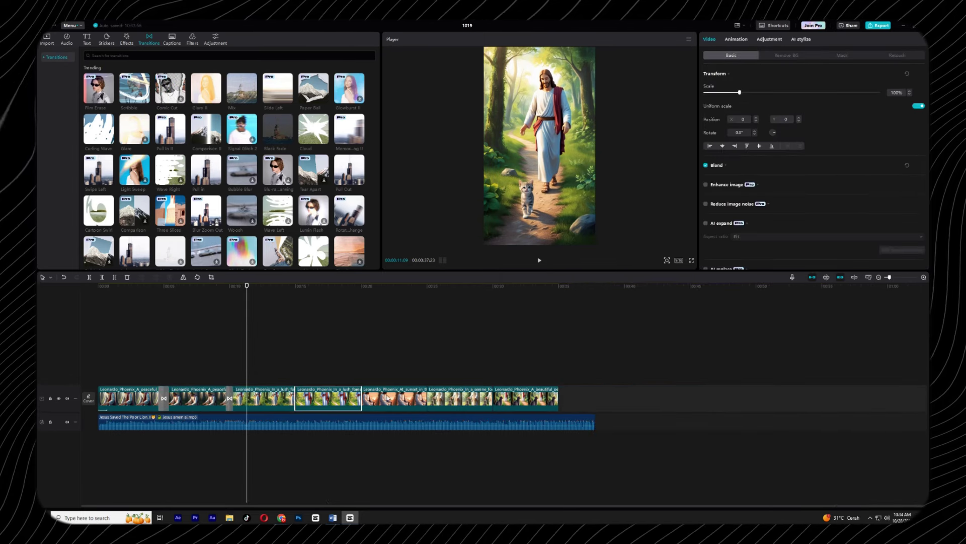
pyautogui.click(472, 398)
pyautogui.click(519, 392)
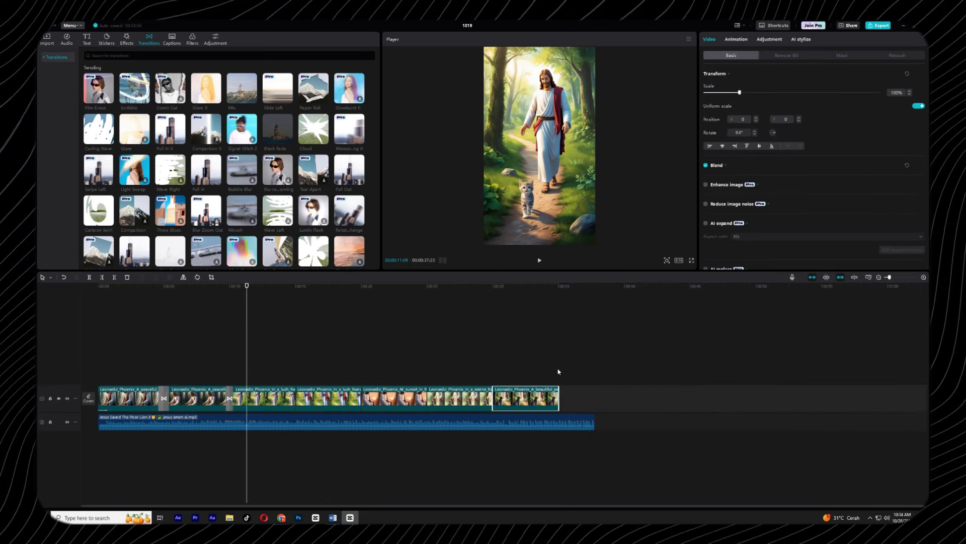
pyautogui.moveTo(575, 312); pyautogui.dragTo(450, 317)
pyautogui.press('Home')
pyautogui.press('space')
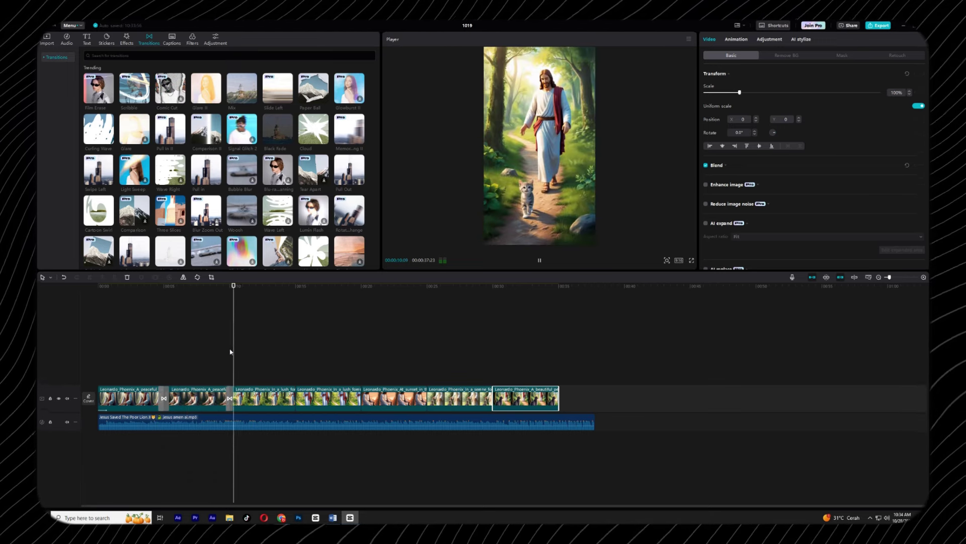
pyautogui.press('space')
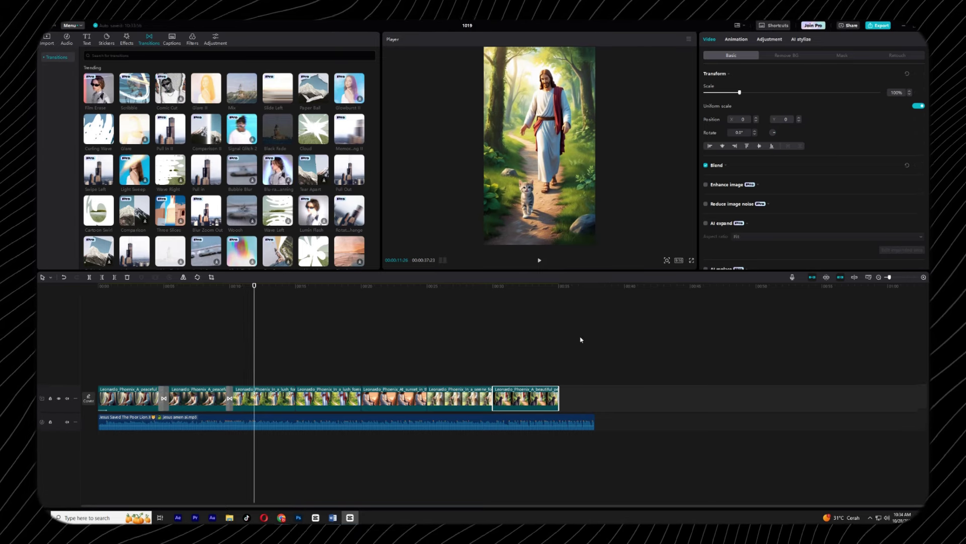
# Step: Compare the edit around 7 seconds with the reference Short in the browser, and return to CapCut
pyautogui.click(281, 518)
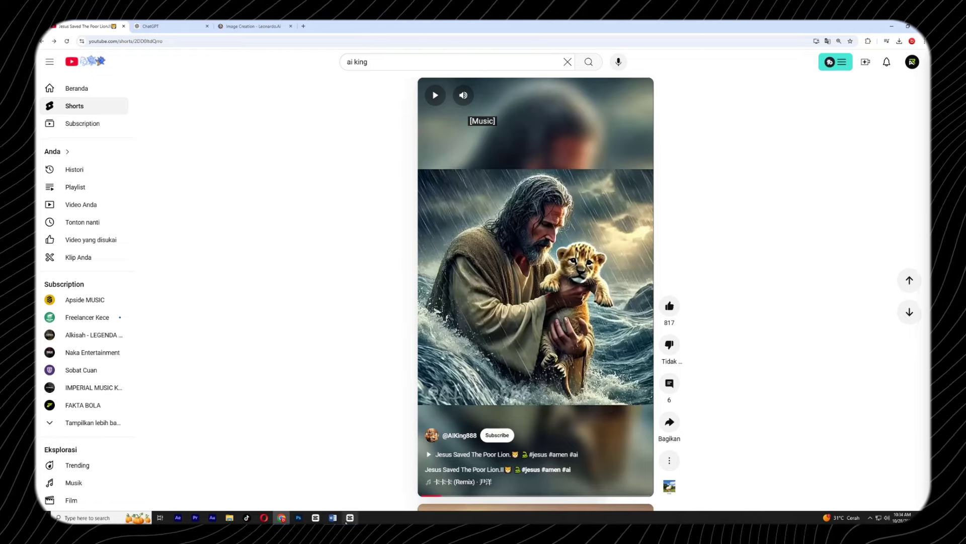
pyautogui.click(348, 518)
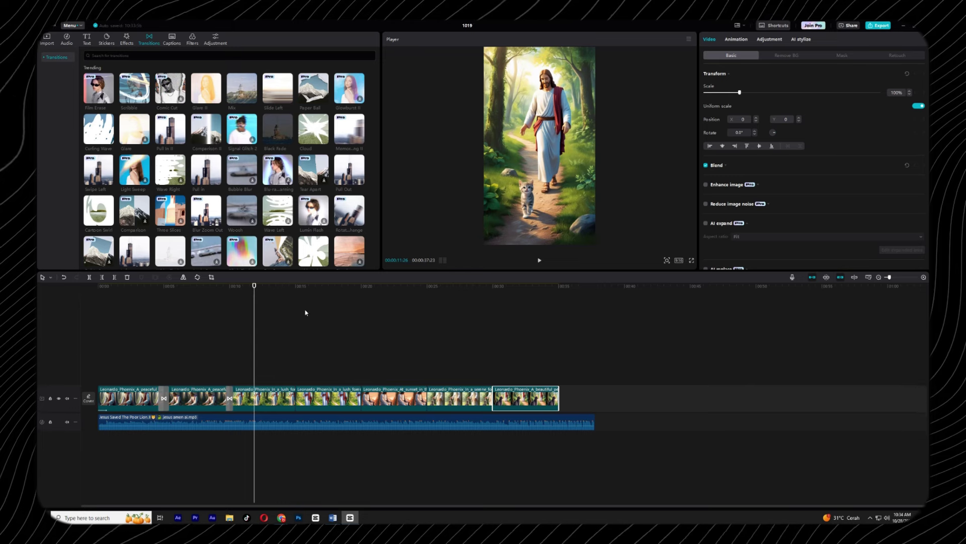
pyautogui.moveTo(255, 286); pyautogui.dragTo(192, 290)
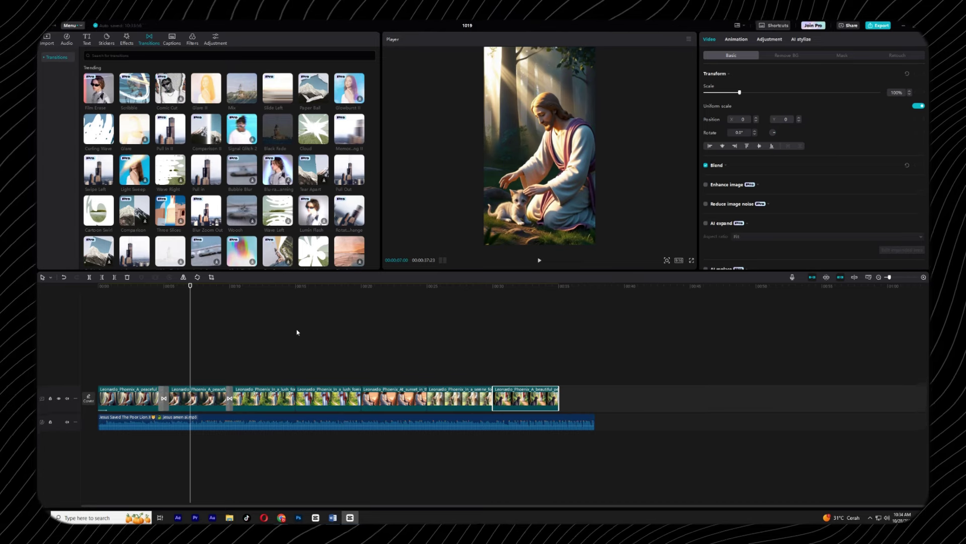
pyautogui.click(282, 518)
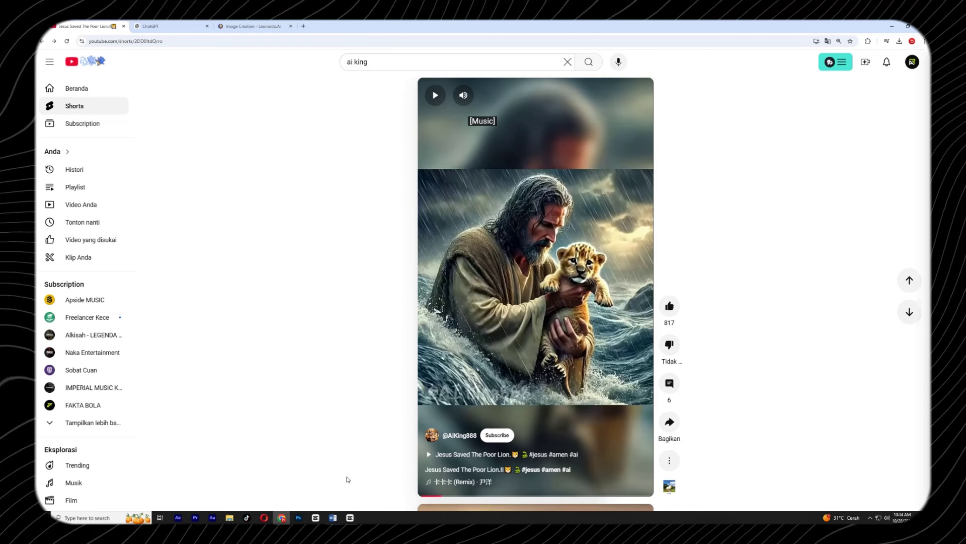
pyautogui.click(349, 517)
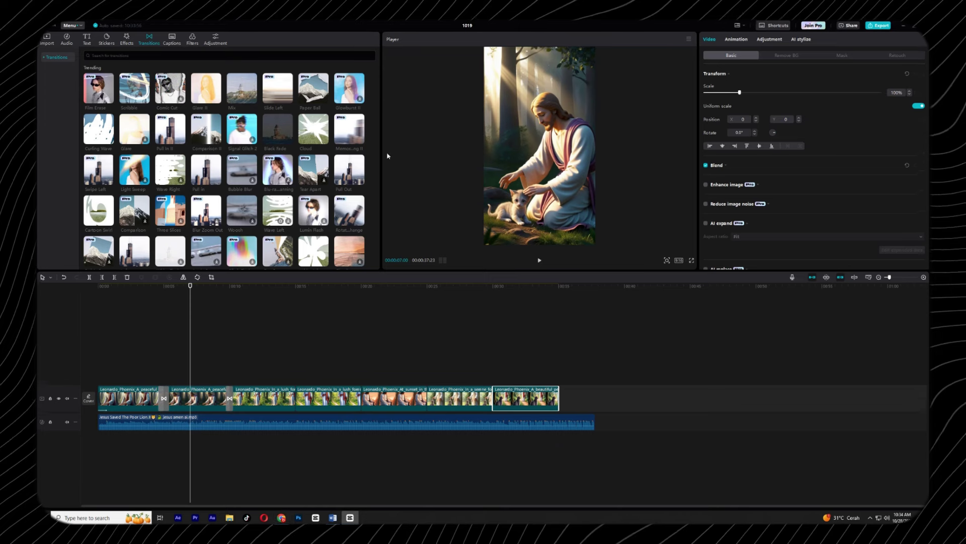